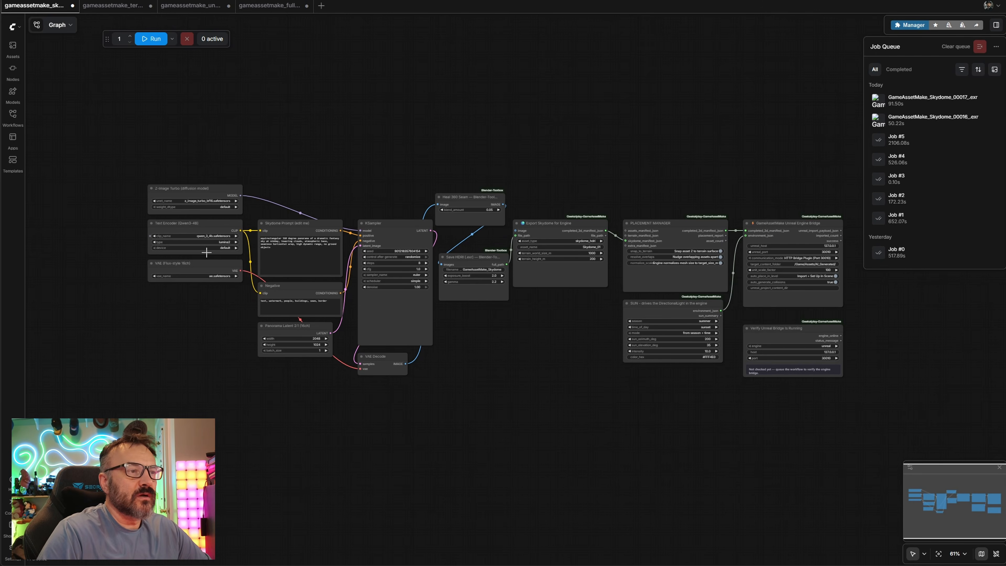
Examine the skydome workflow graph, from the prompt and sampler nodes through to the Unreal Engine bridge settings
drag(623, 139, 626, 161)
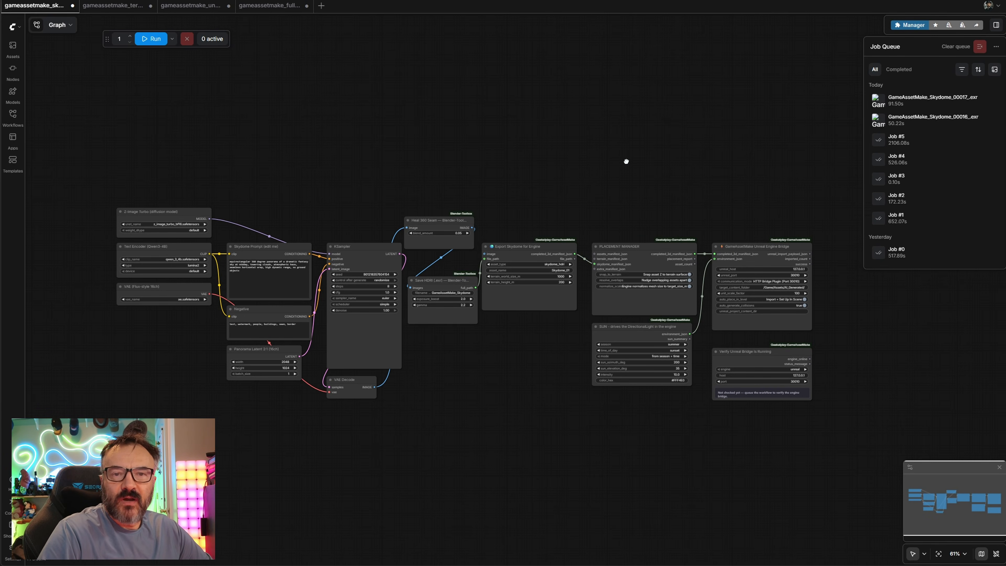
scroll(237, 283, up, 16)
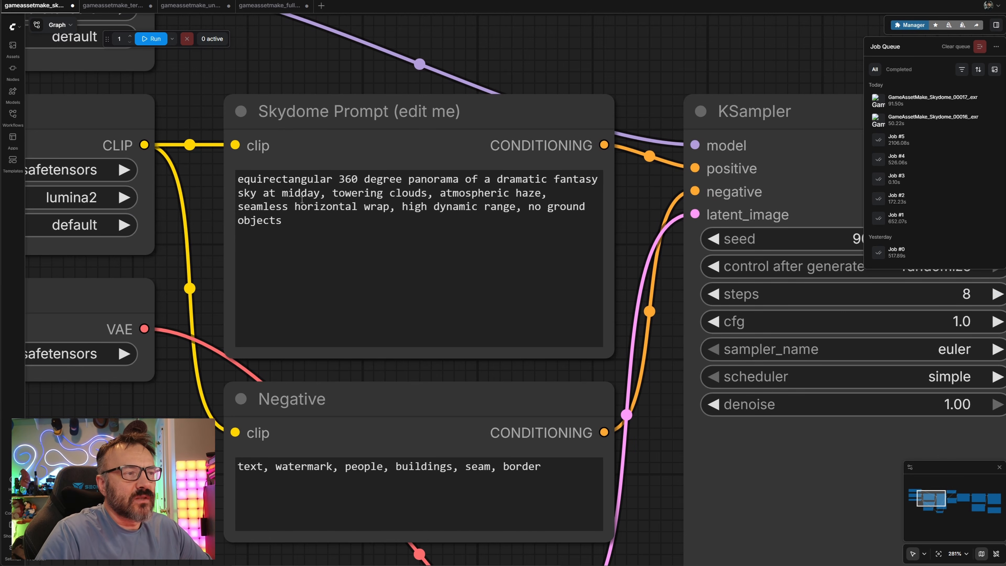
drag(642, 204, 622, 255)
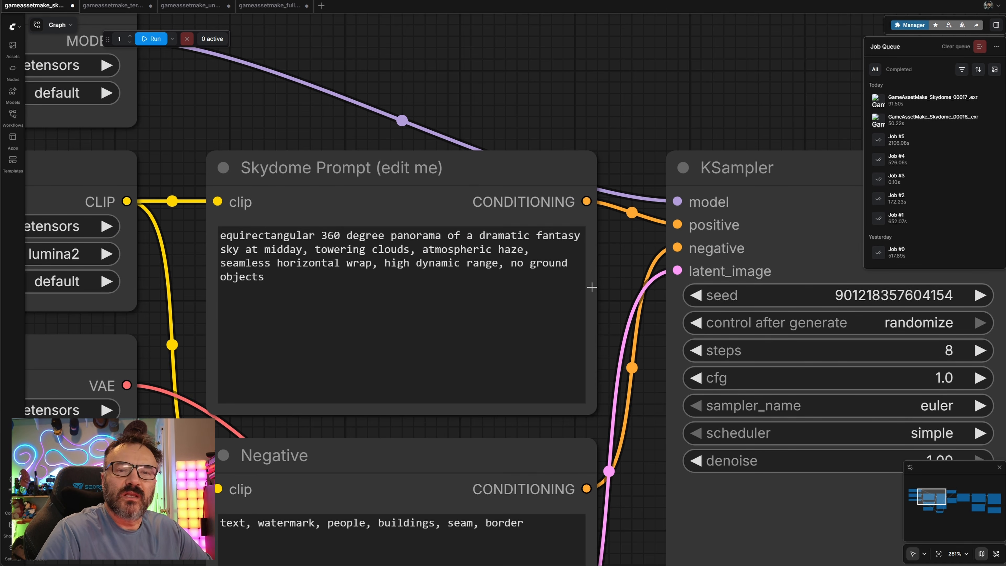
scroll(634, 273, down, 10)
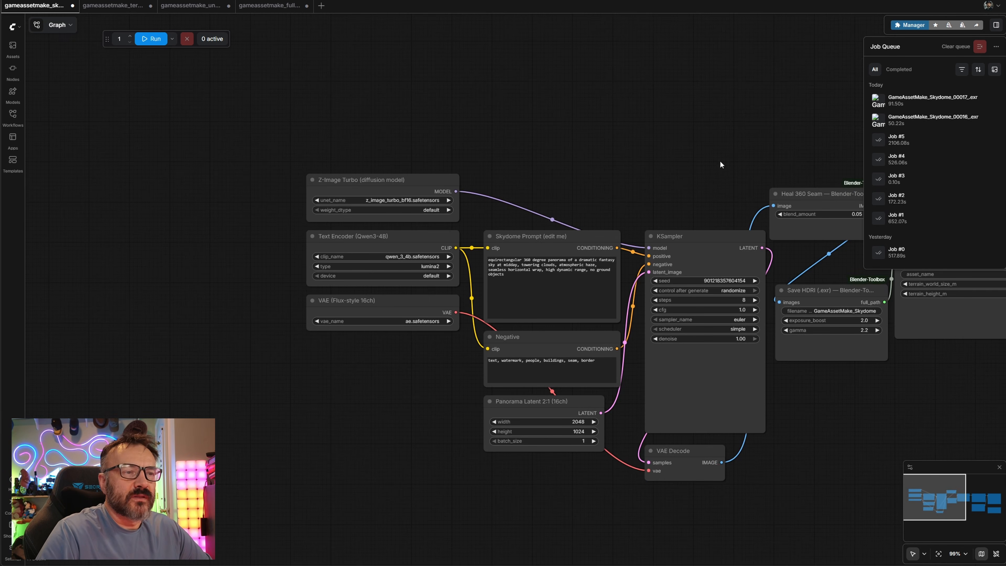
drag(721, 164, 43, 73)
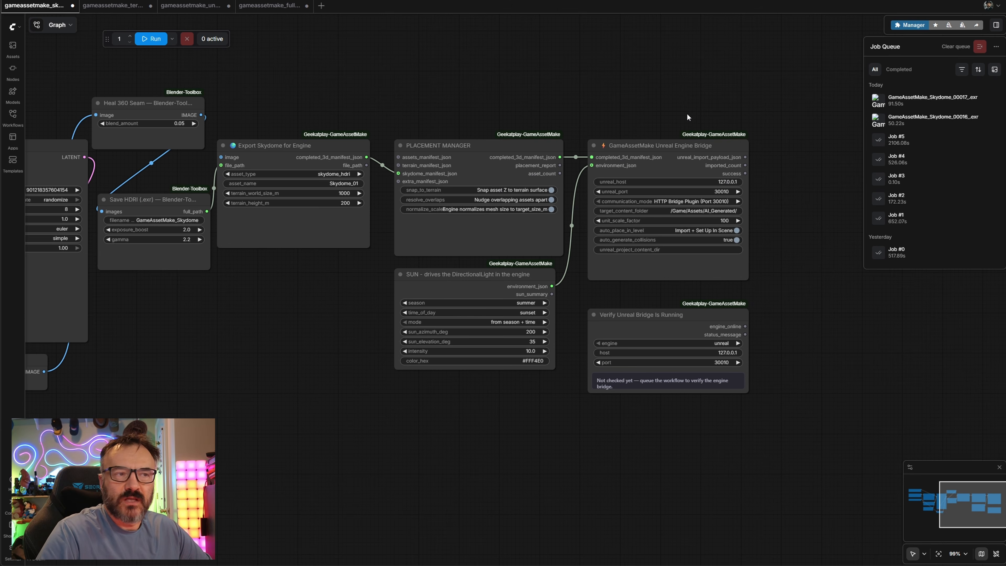
drag(687, 114, 591, 101)
scroll(576, 233, up, 10)
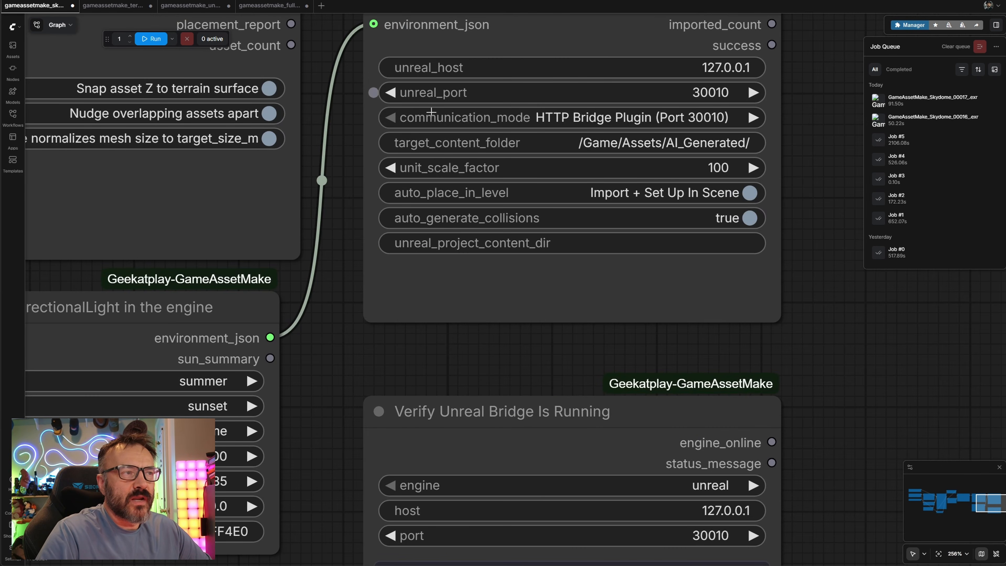
drag(841, 375, 805, 433)
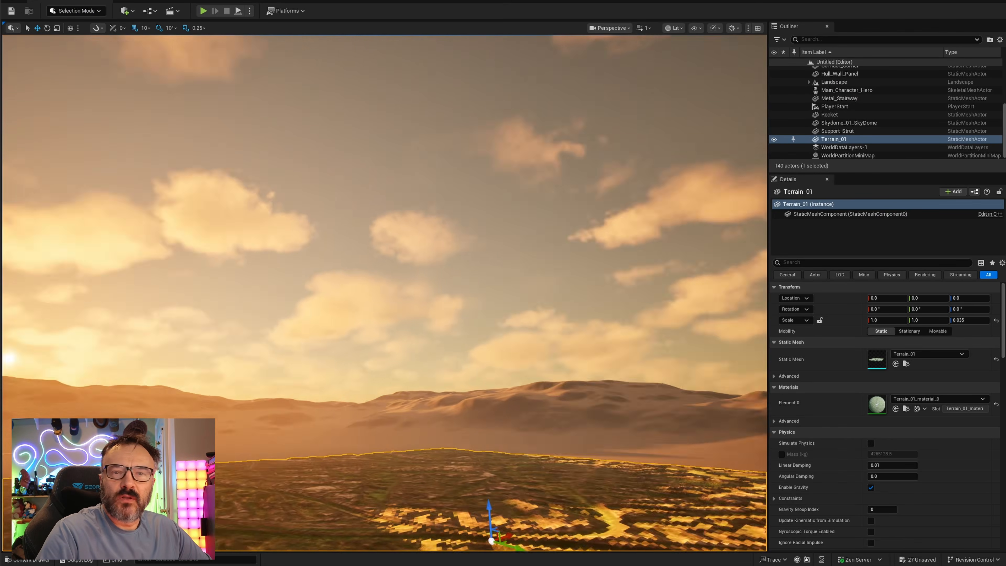
Inspect the generated skydome and terrain in the Unreal viewport and browse the AI_Generated terrain folder in the content drawer
drag(340, 368, 257, 368)
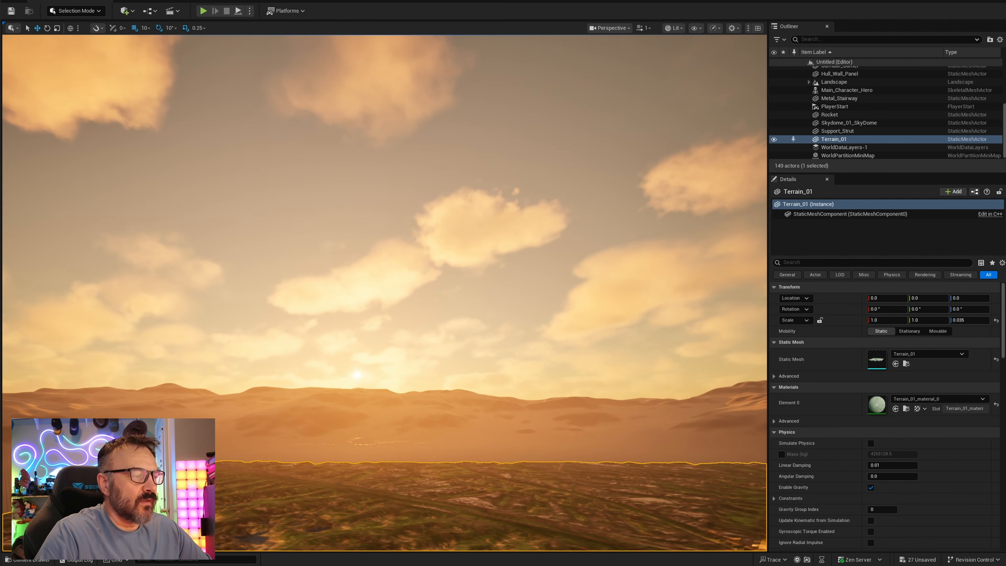
key(ctrl+space)
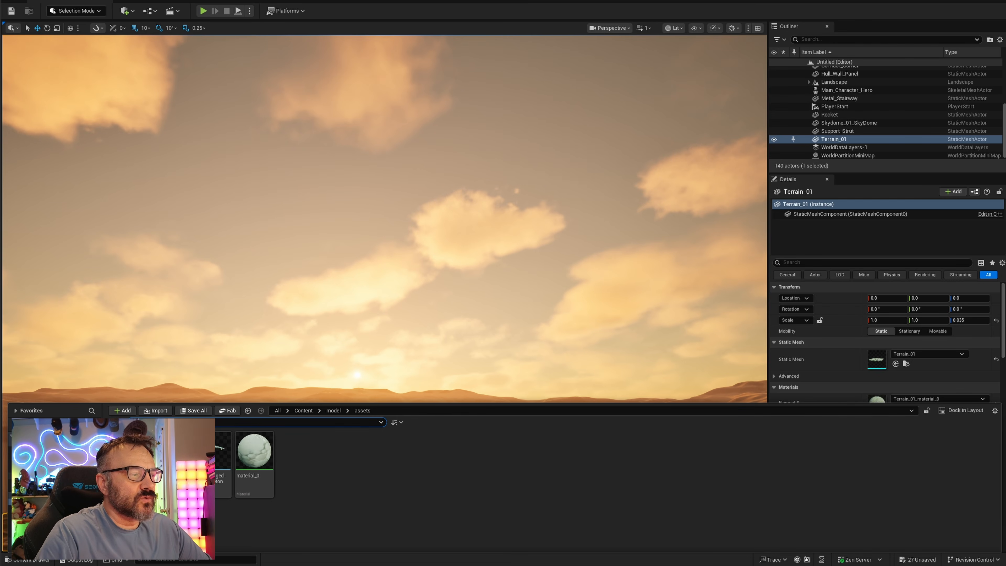
click(59, 482)
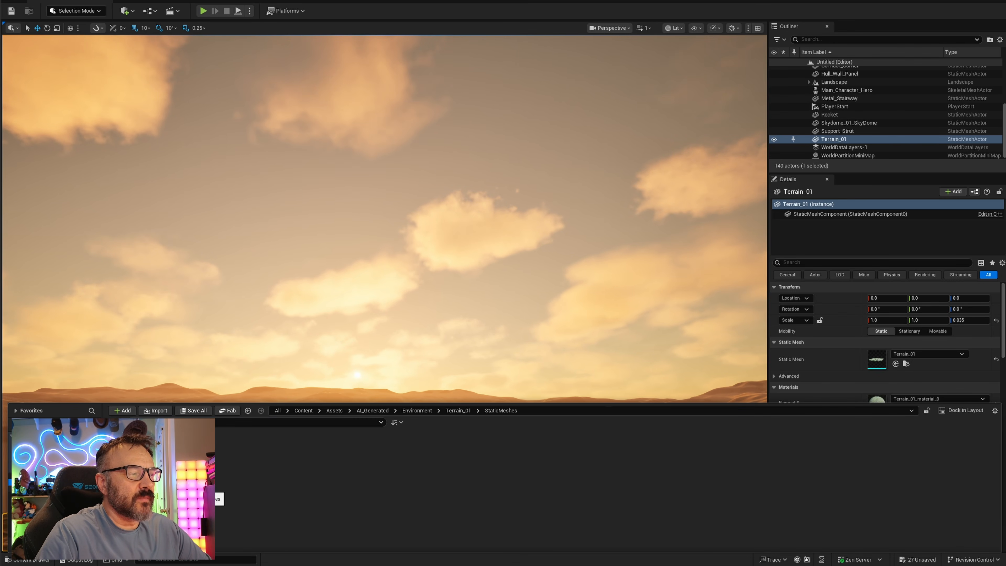
click(59, 489)
click(59, 462)
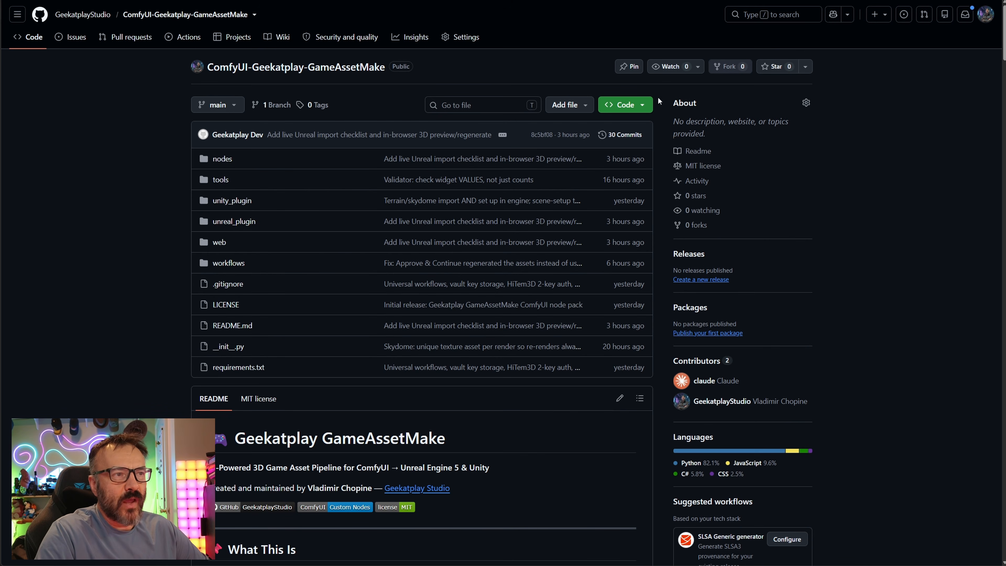
Copy the repository's HTTPS clone URL from the GitHub code menu
click(650, 105)
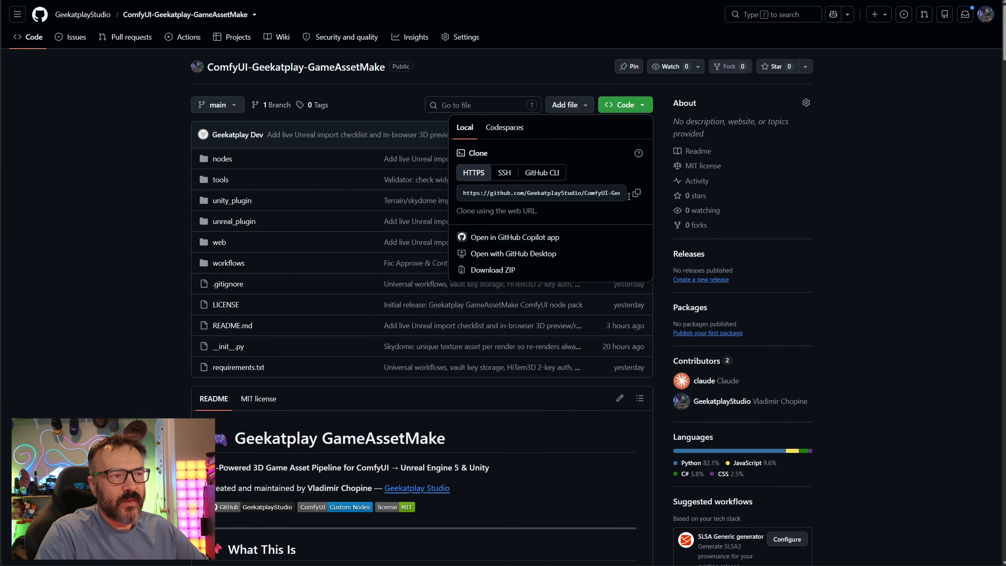
click(637, 193)
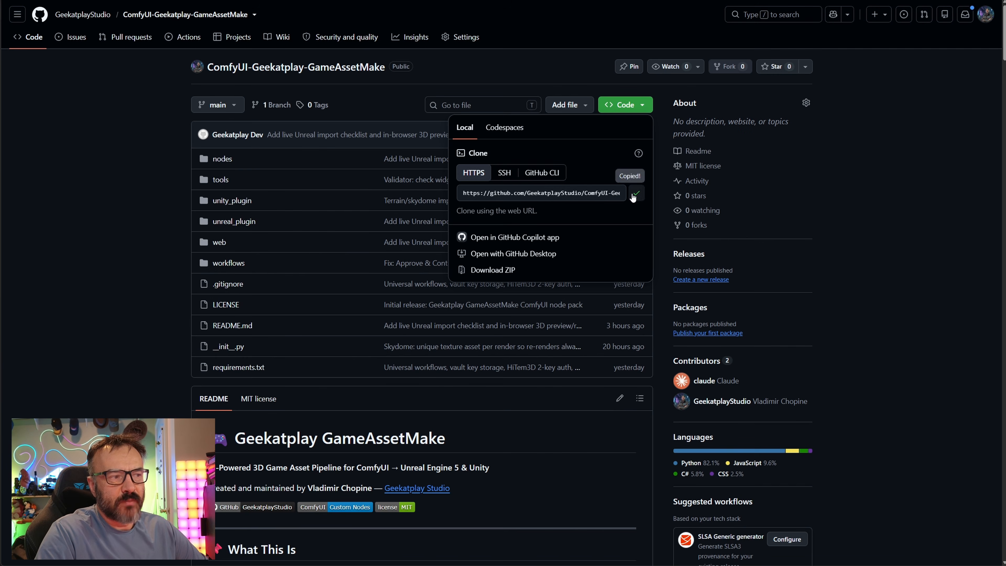
click(181, 305)
Switch to the file explorer and browse the 3d_game_assets output folder and an asset's texture maps
scroll(181, 305, down, 10)
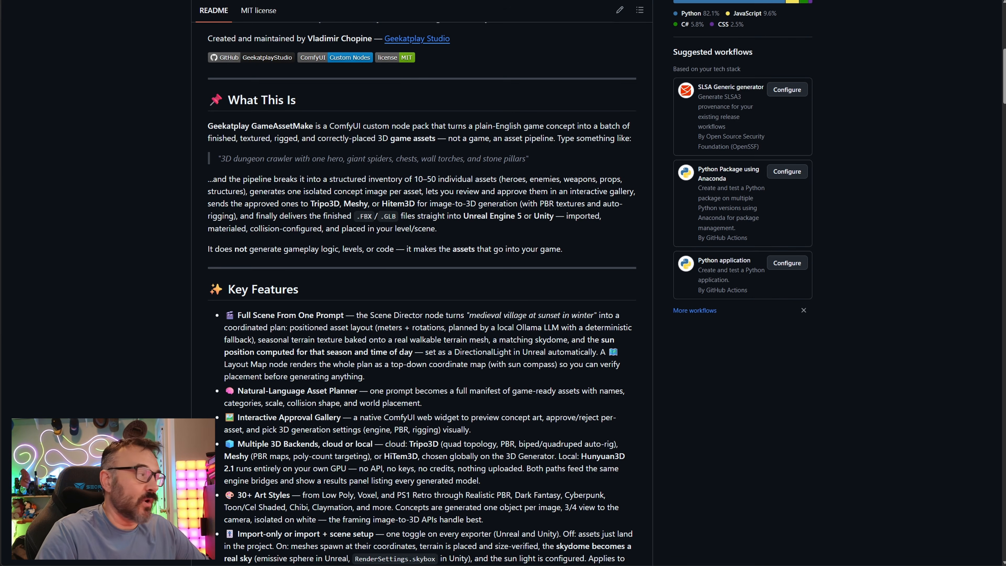
key(alt+Tab)
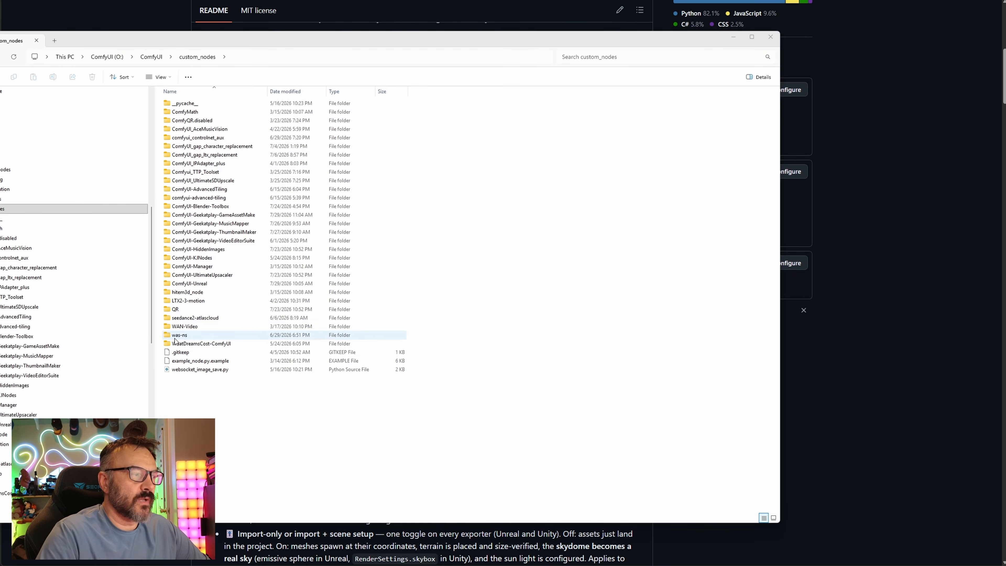
scroll(75, 335, down, 6)
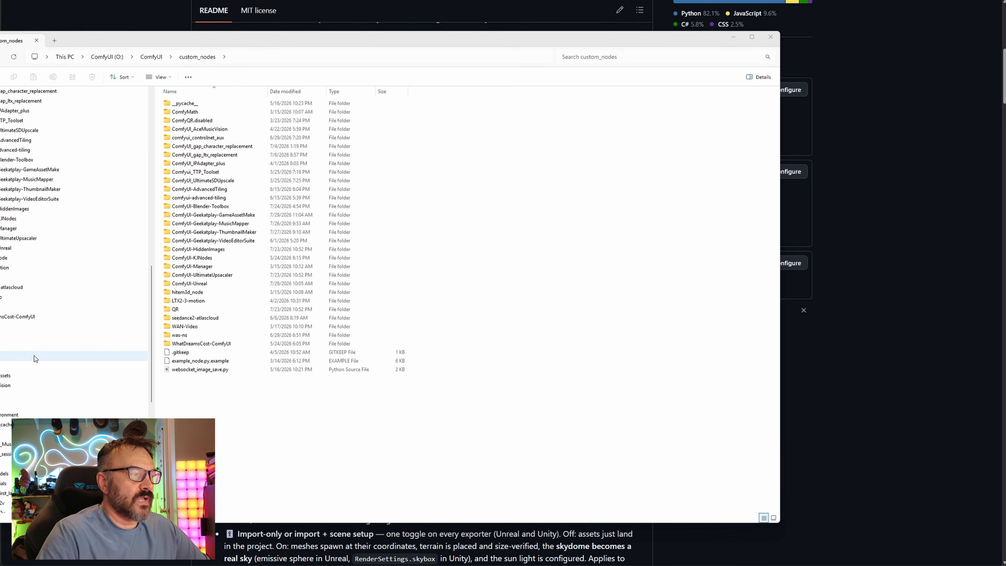
scroll(34, 356, down, 1)
click(27, 347)
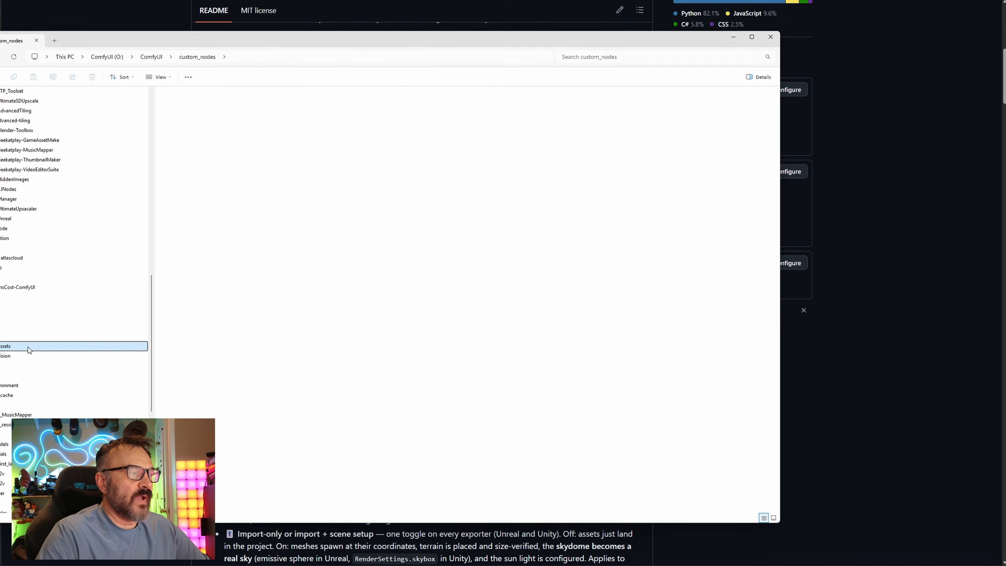
click(1, 347)
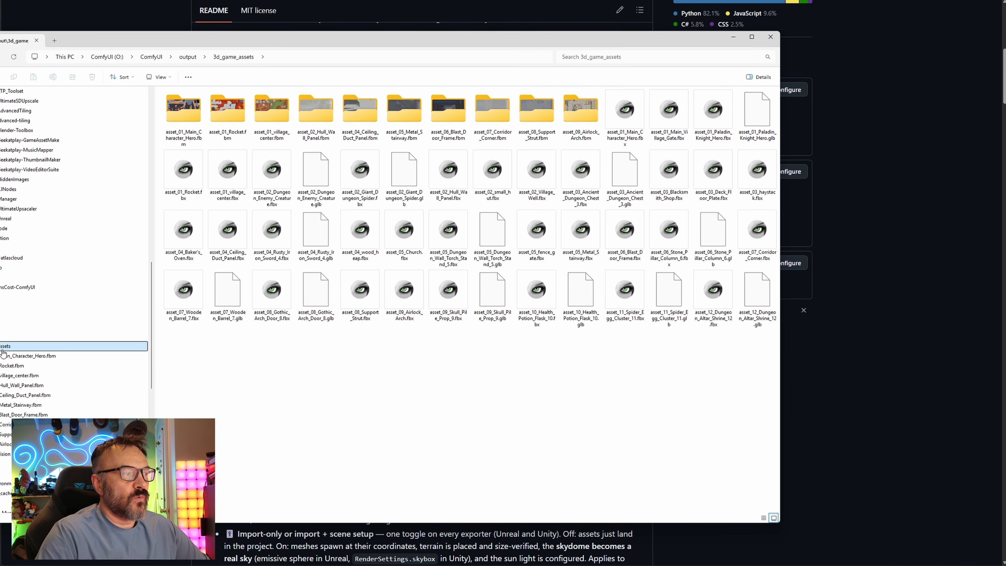
click(36, 395)
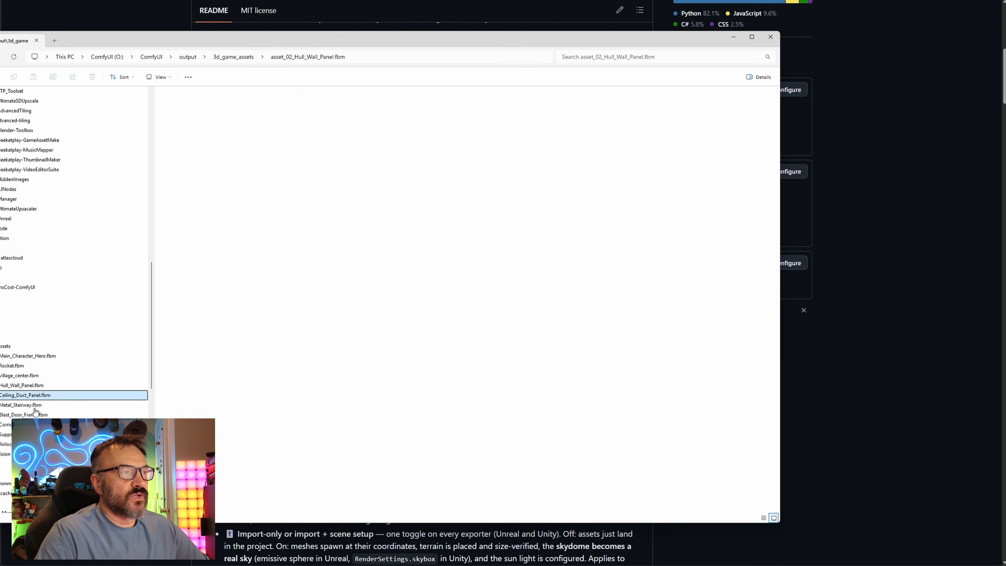
click(5, 346)
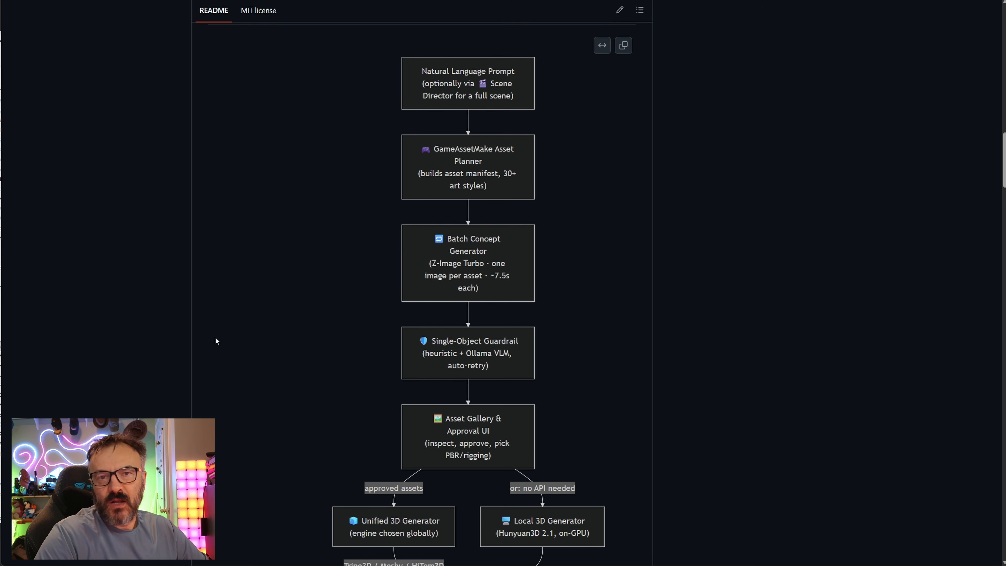
Read through the README's pipeline diagram, package structure and installation instructions
scroll(333, 229, down, 4)
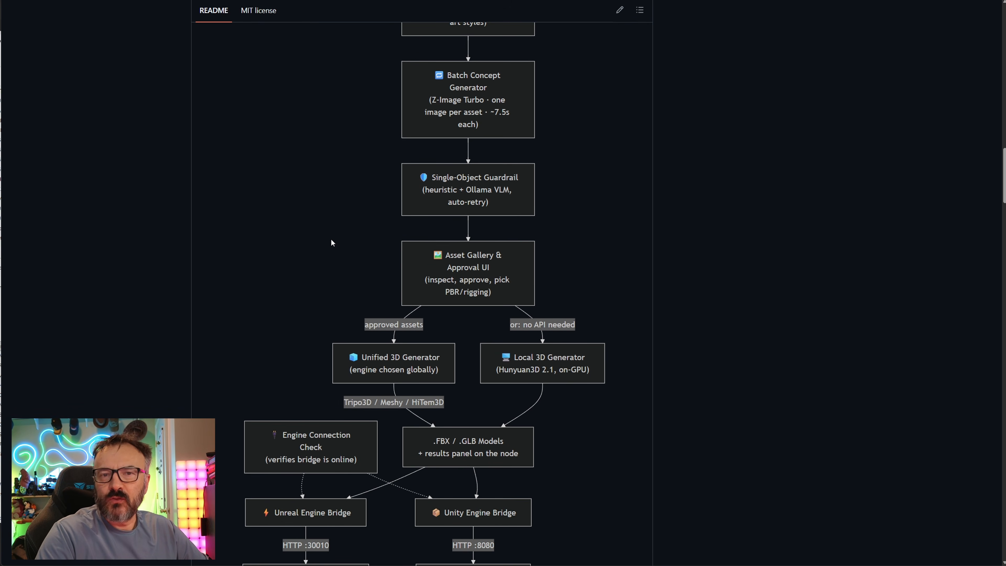
scroll(332, 243, down, 5)
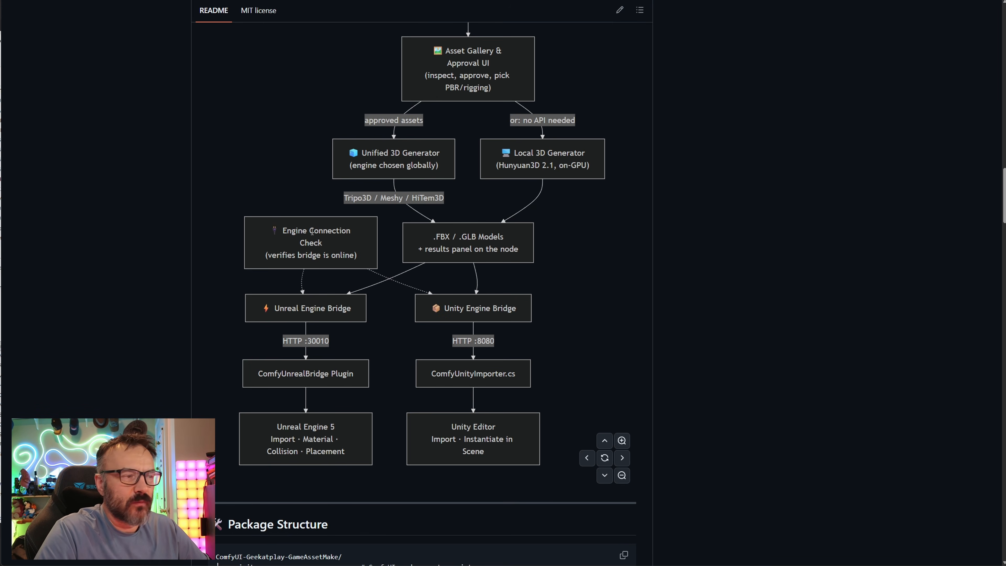
scroll(332, 243, down, 3)
scroll(672, 302, up, 5)
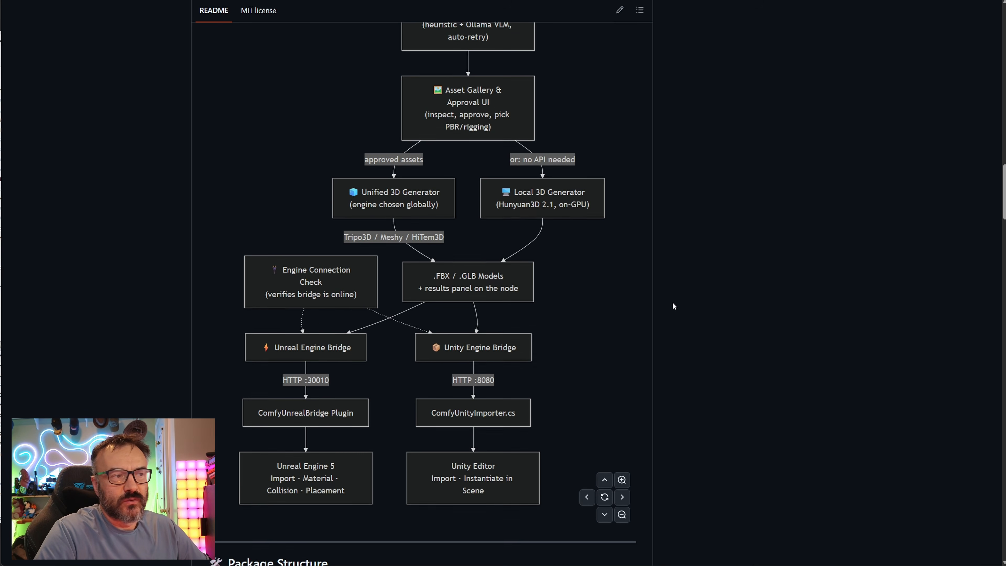
scroll(533, 225, down, 3)
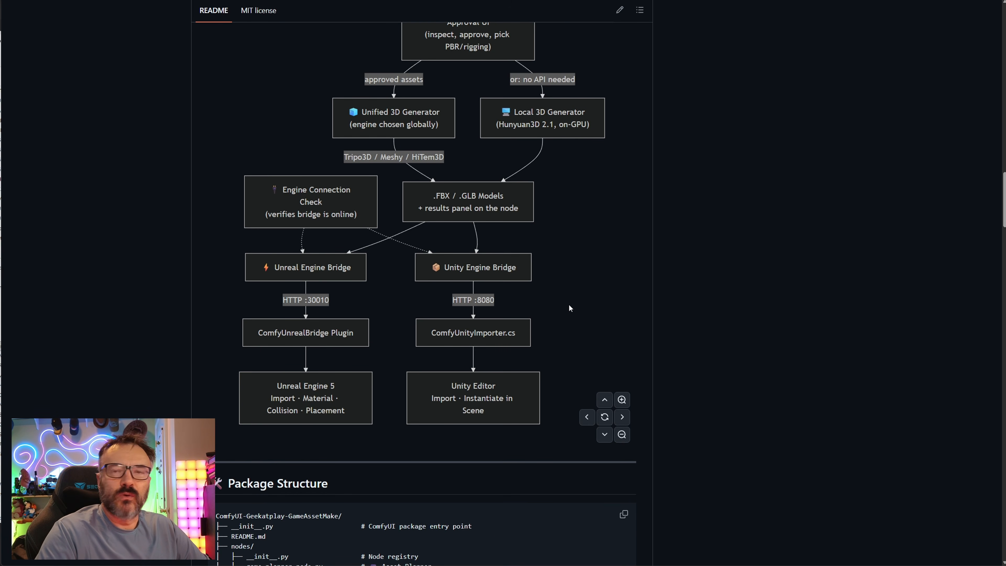
scroll(569, 308, down, 15)
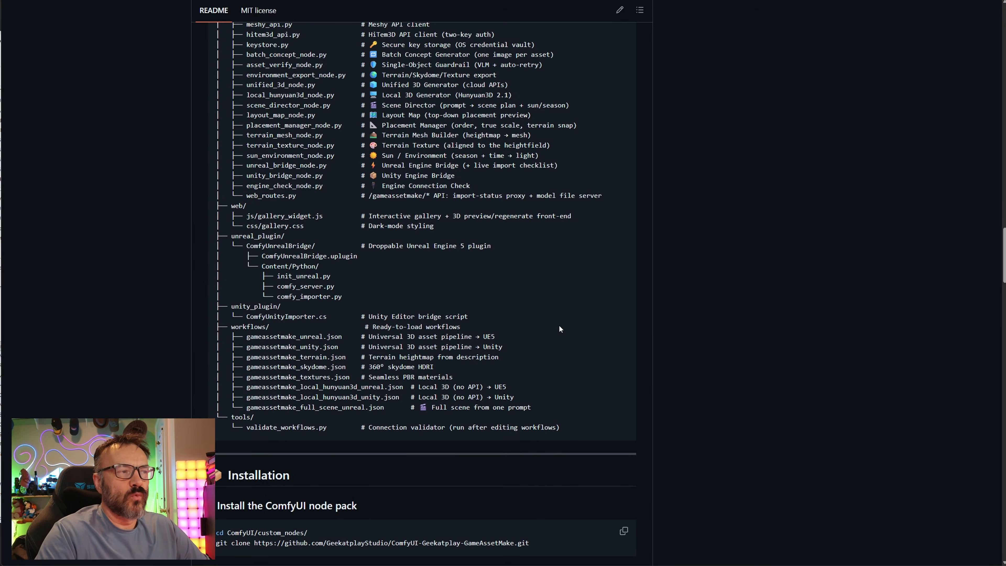
scroll(560, 326, down, 13)
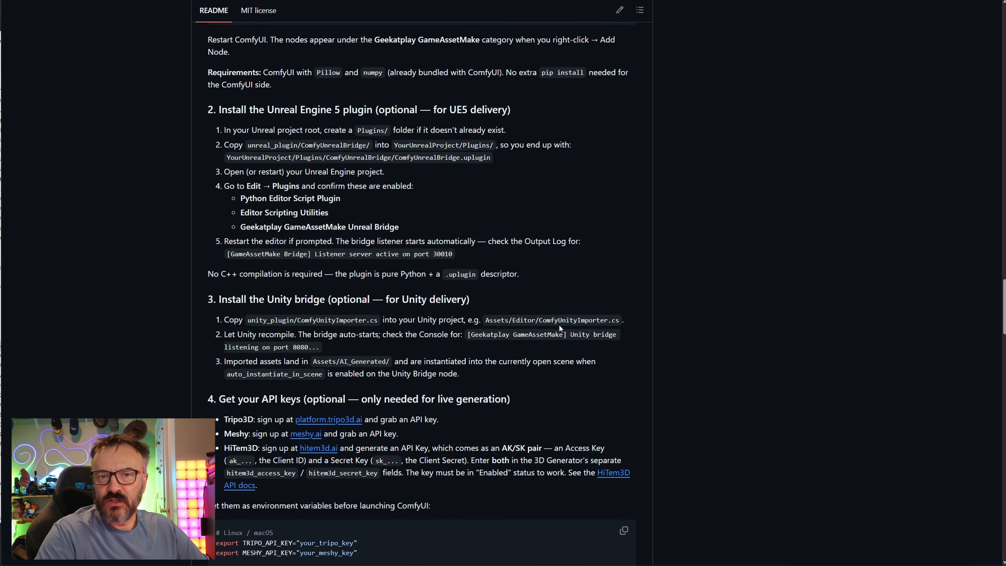
scroll(559, 324, up, 20)
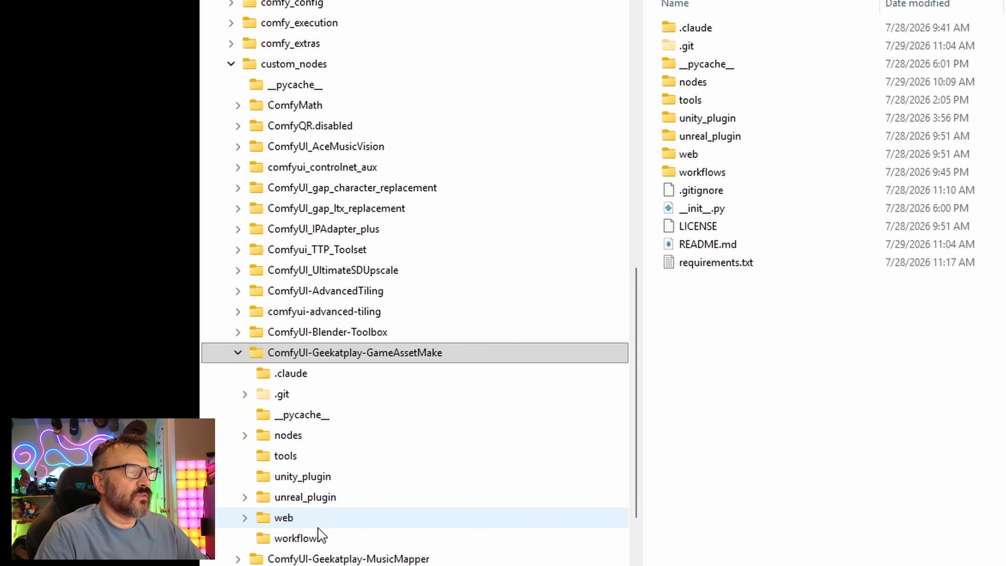
Open the pack's workflows folder and review the skydome workflow's nodes from prompt to engine export
click(439, 539)
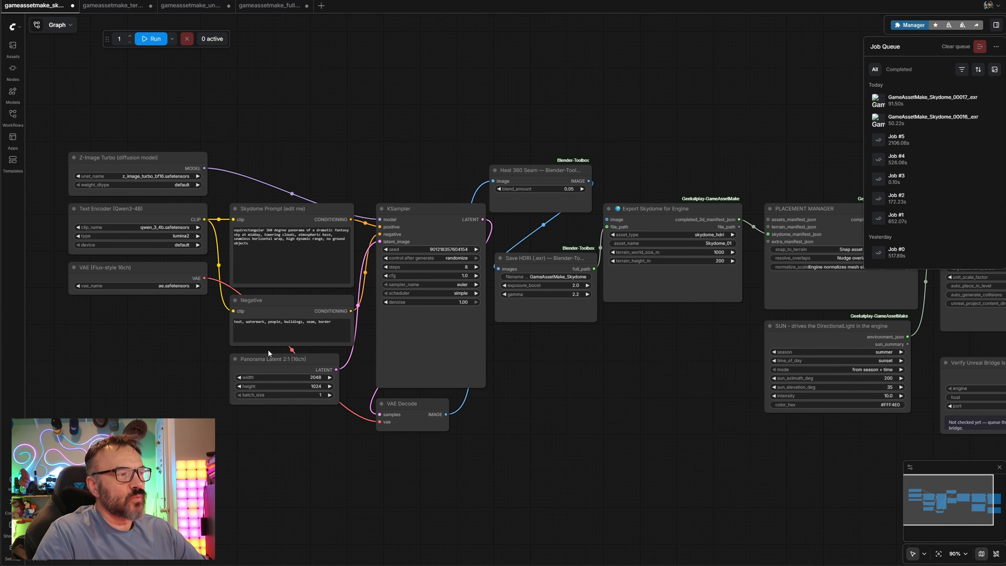
drag(649, 409, 620, 368)
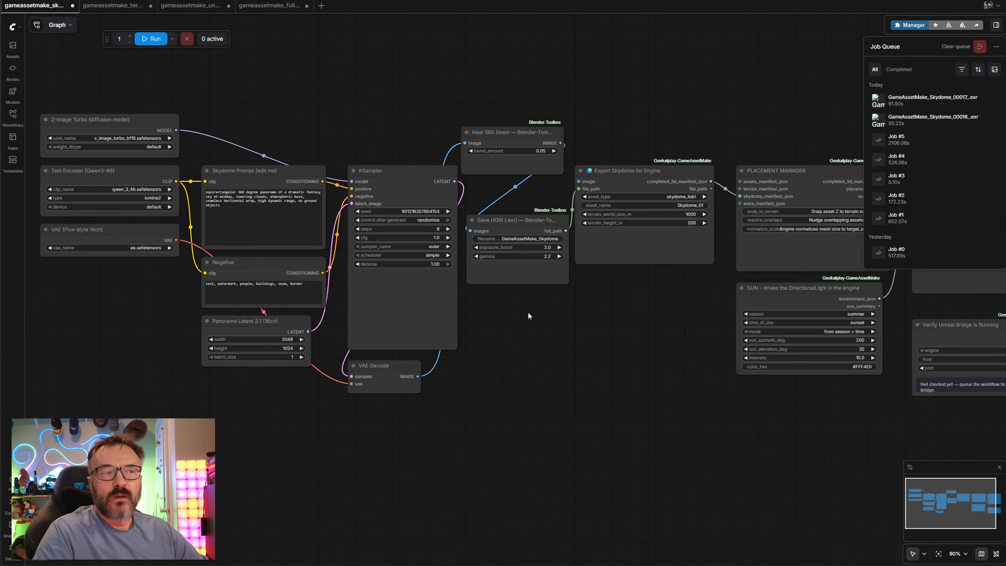
scroll(273, 196, up, 5)
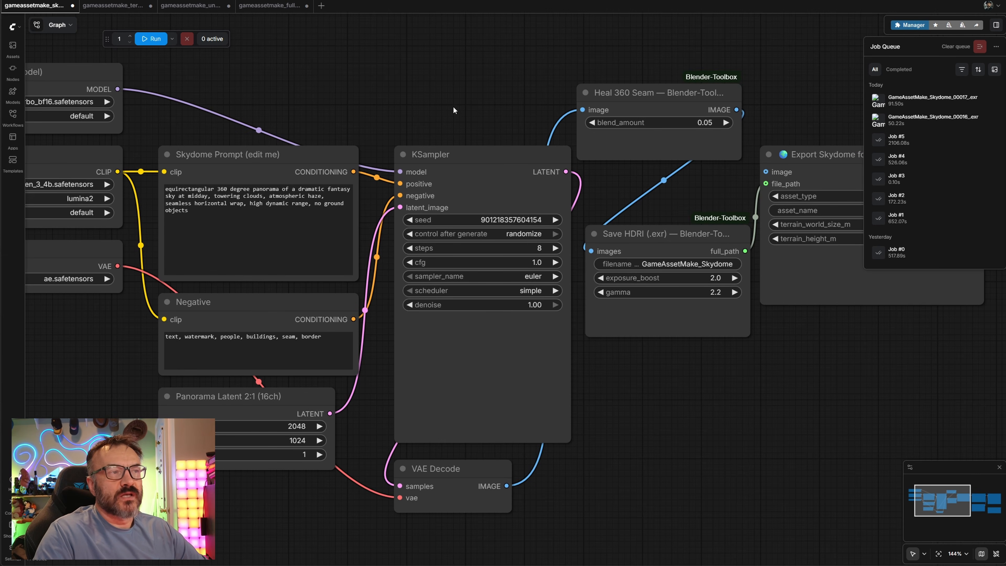
scroll(437, 75, down, 3)
drag(437, 76, 432, 141)
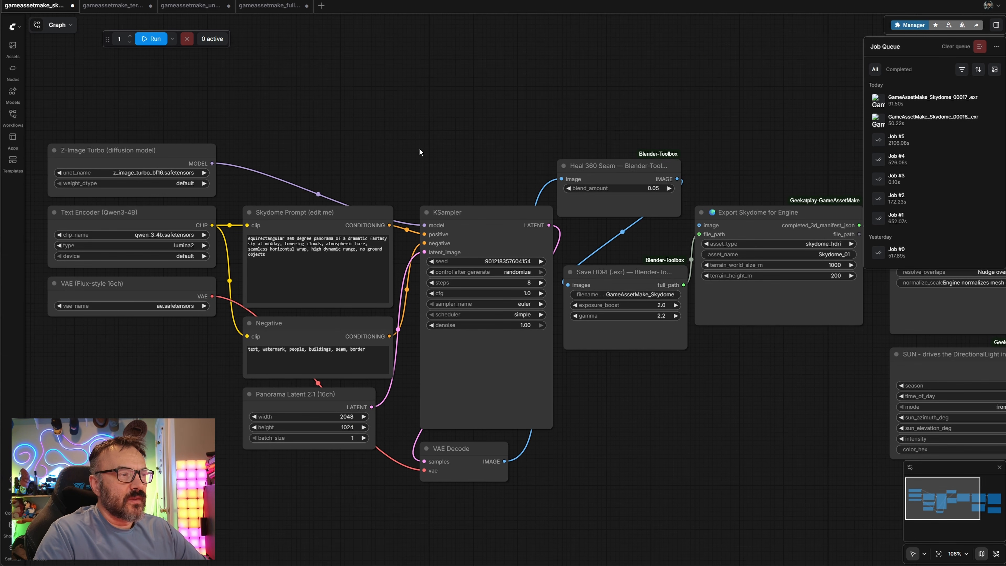
scroll(47, 182, up, 4)
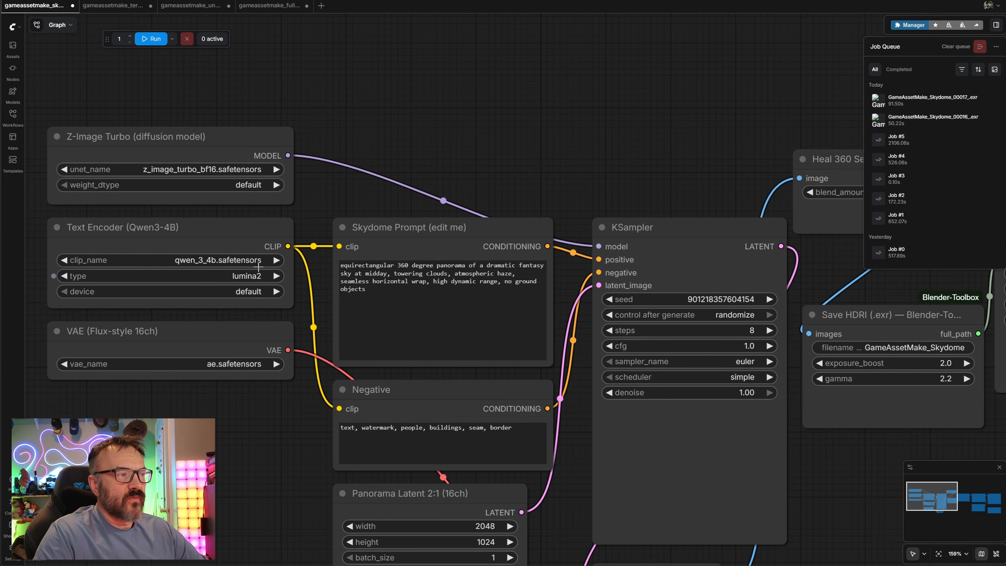
drag(287, 453, 197, 380)
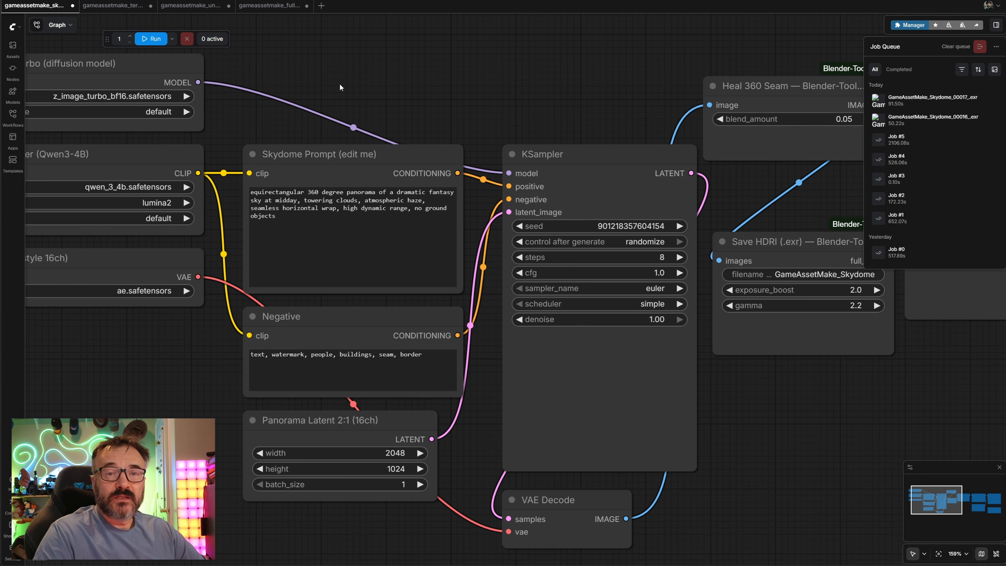
drag(503, 56, 206, 64)
scroll(205, 63, down, 2)
scroll(206, 64, down, 1)
scroll(210, 65, up, 4)
drag(210, 103, 402, 43)
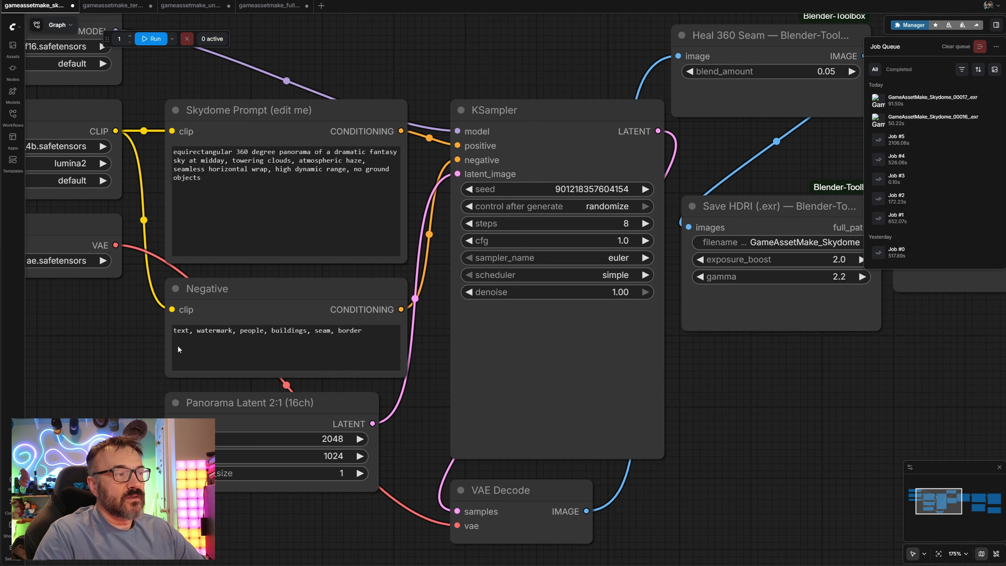
drag(524, 47, 102, 94)
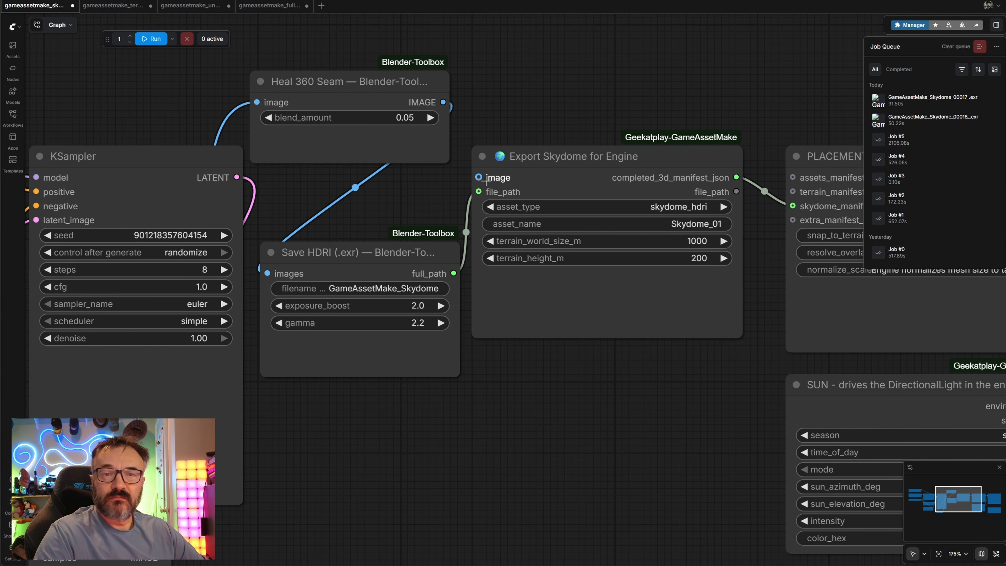
Review the Placement Manager, Unreal Engine Bridge, sun and Verify Unreal Bridge nodes' settings in the skydome workflow
drag(690, 77, 357, 47)
drag(699, 44, 397, 2)
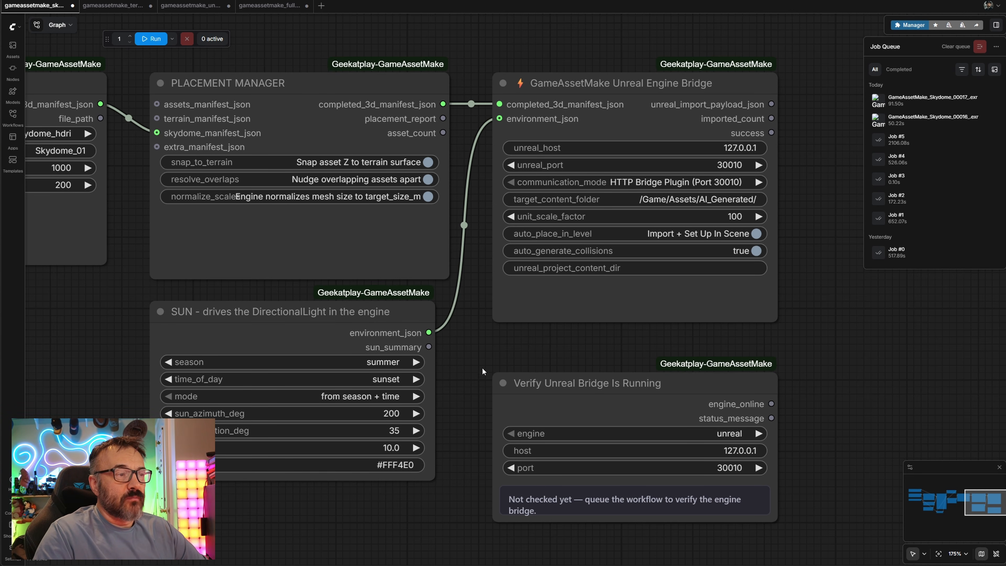
drag(493, 335, 536, 274)
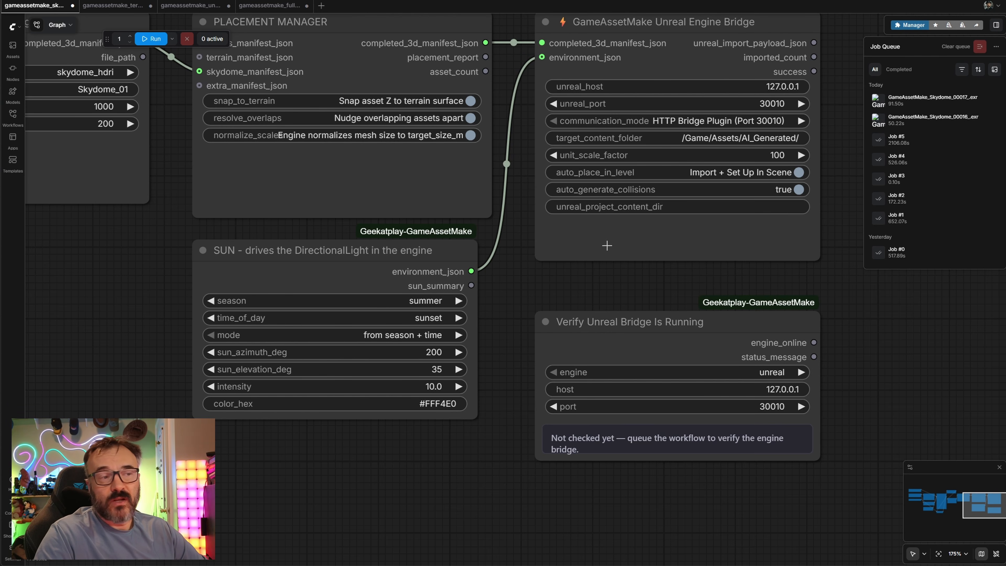
drag(833, 271, 664, 241)
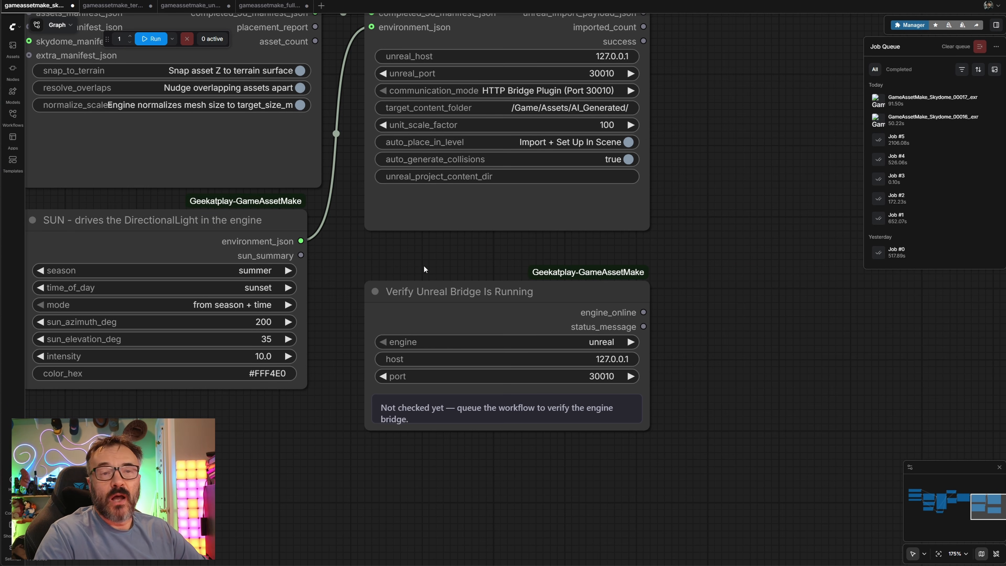
drag(424, 265, 503, 293)
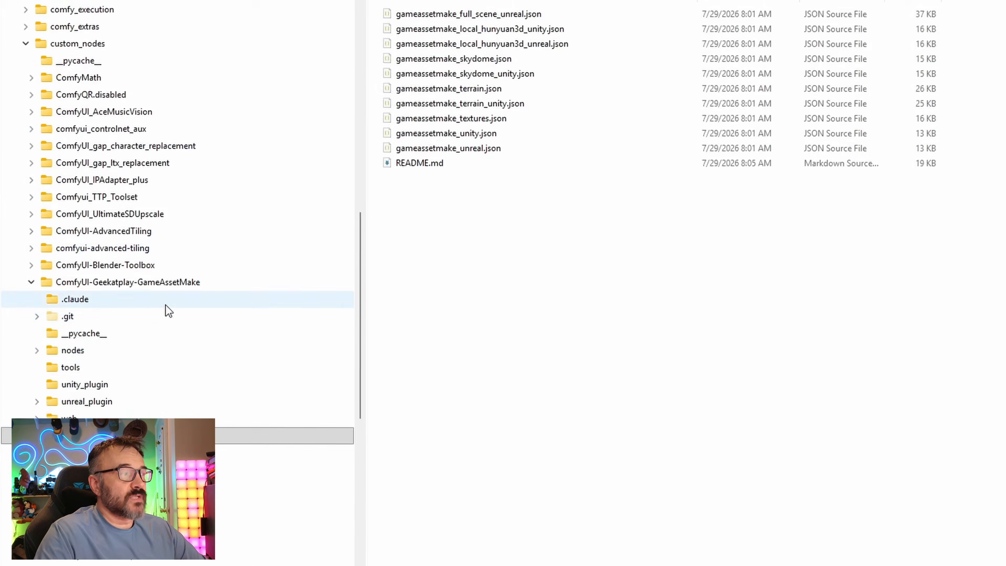
Browse the pack's unreal_plugin and unity_plugin folders, then open the Unreal project's Plugins folder
click(104, 402)
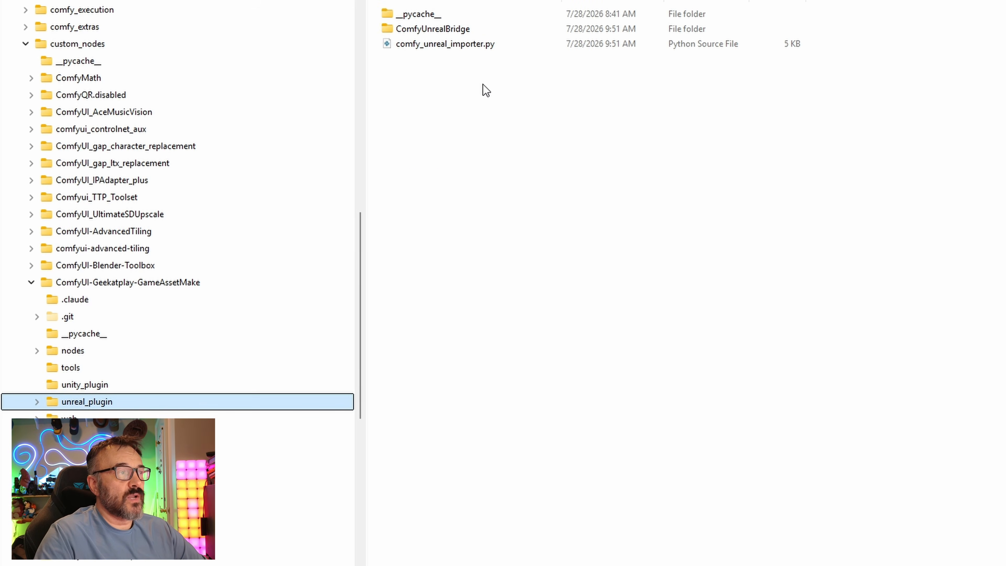
click(143, 385)
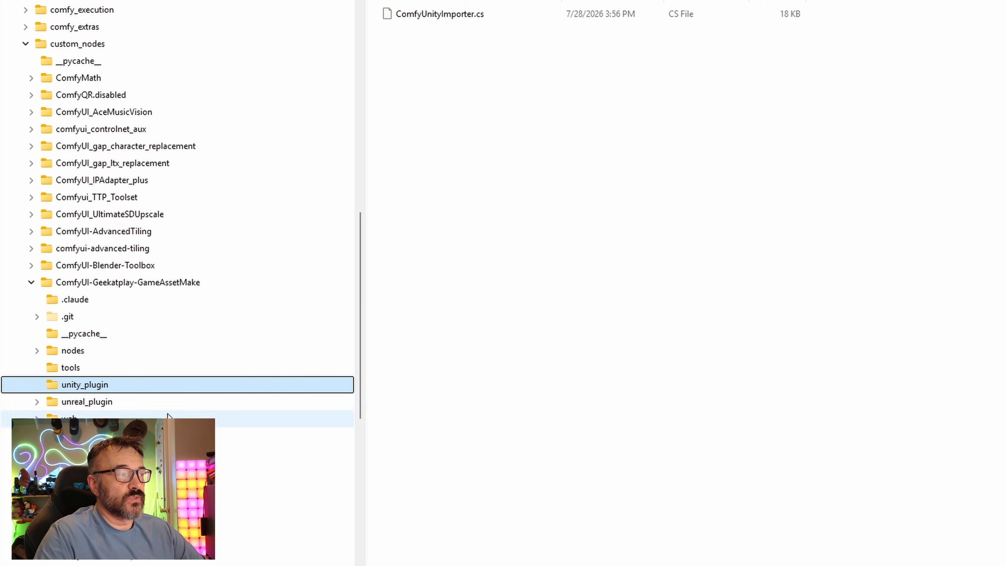
click(140, 403)
drag(593, 99, 367, 28)
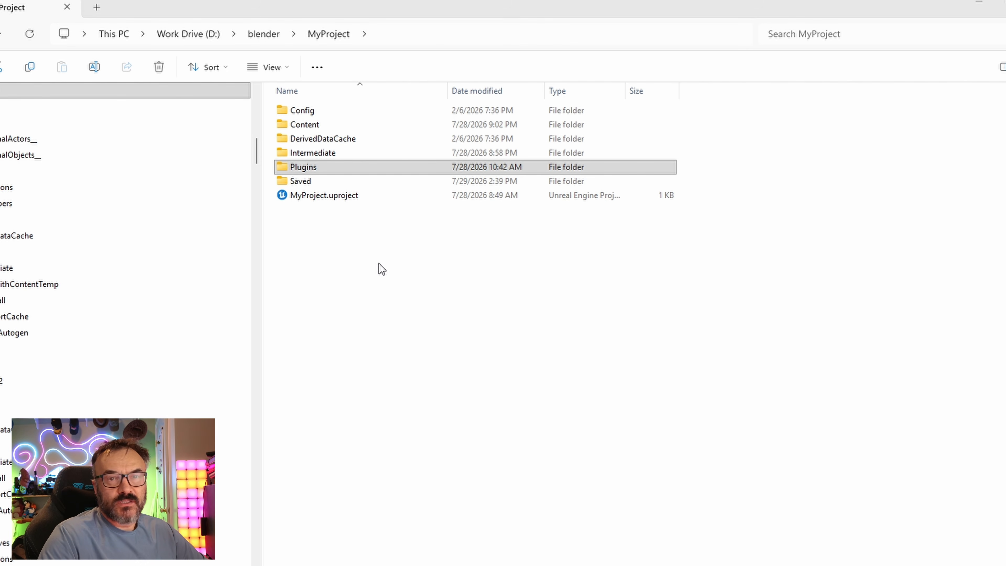
click(323, 167)
double_click(322, 167)
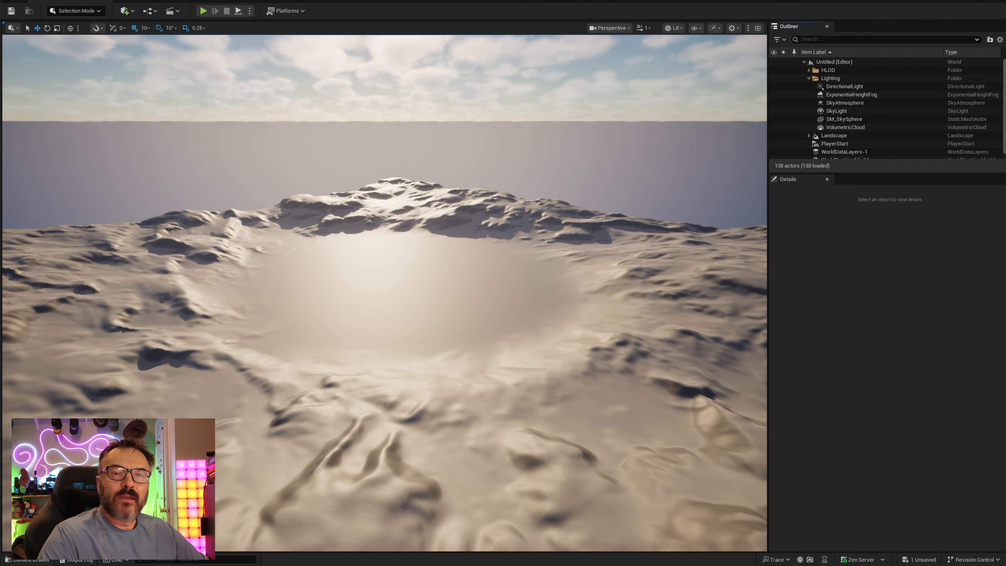
Open the editor's Plugins window, search for geek to find the GameAssetMake Unreal Bridge plugin, and close it
click(30, 1)
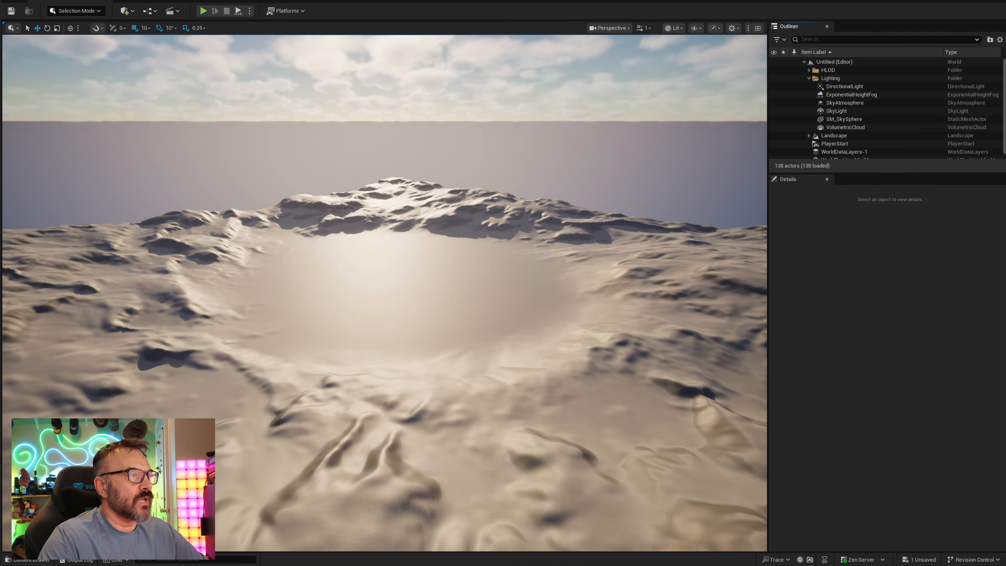
mouse_move(48, 1)
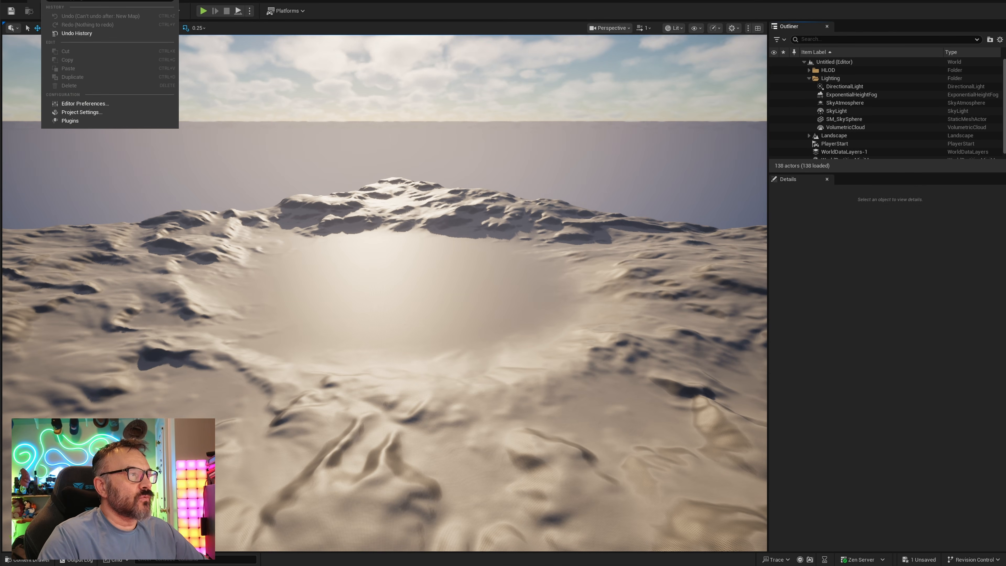
click(71, 120)
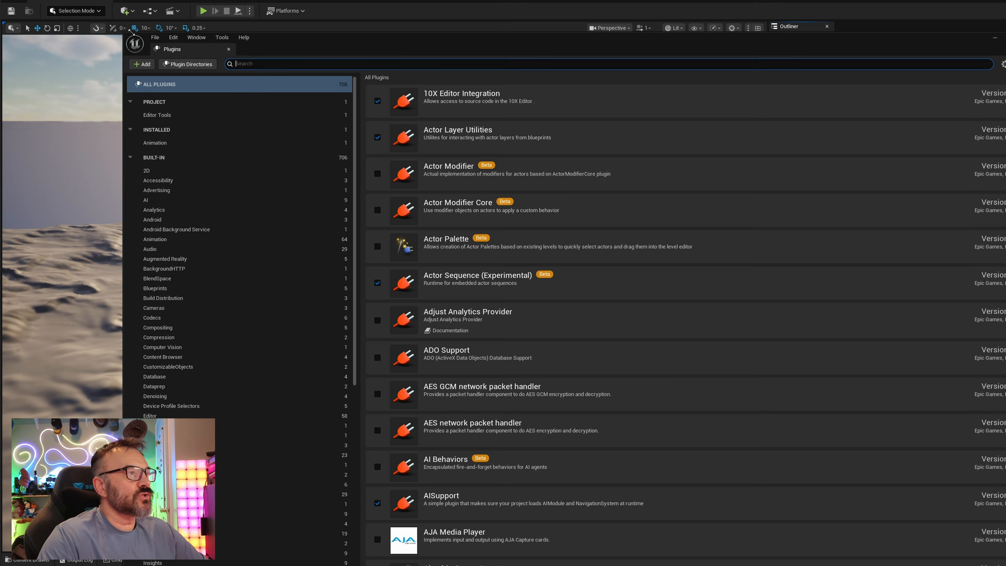
text(geek)
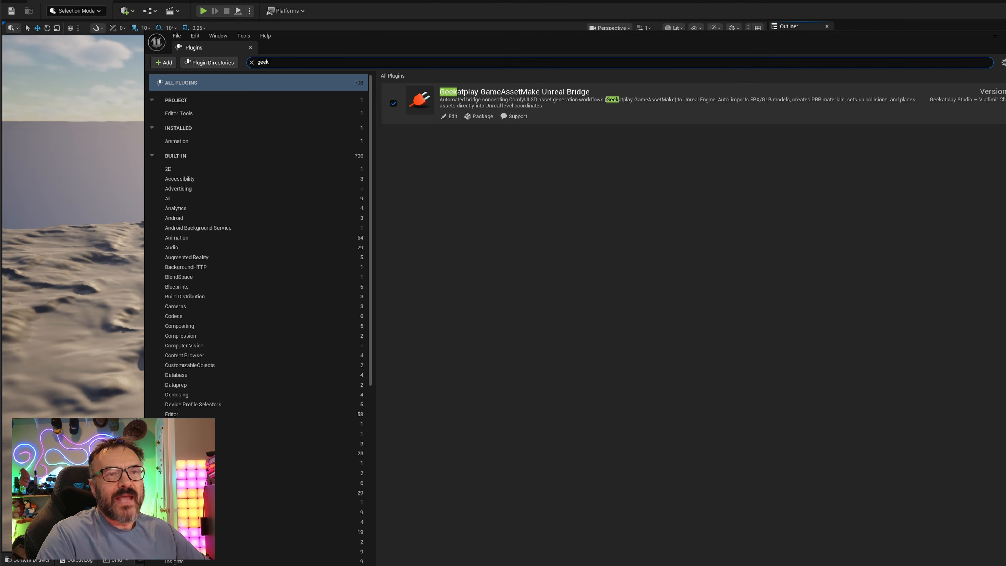
click(1005, 36)
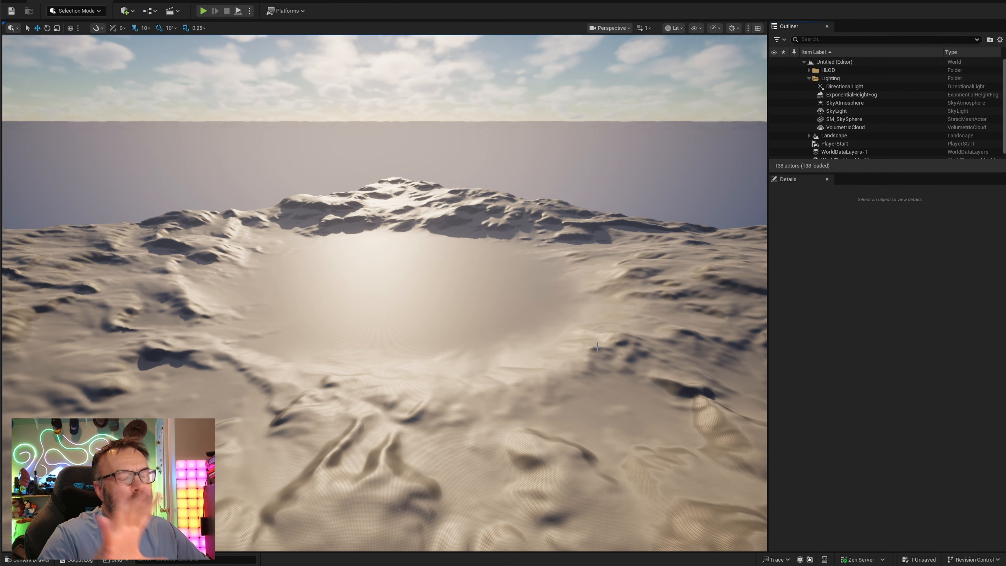
Switch back to the skydome workflow and queue it to run
key(alt+Tab)
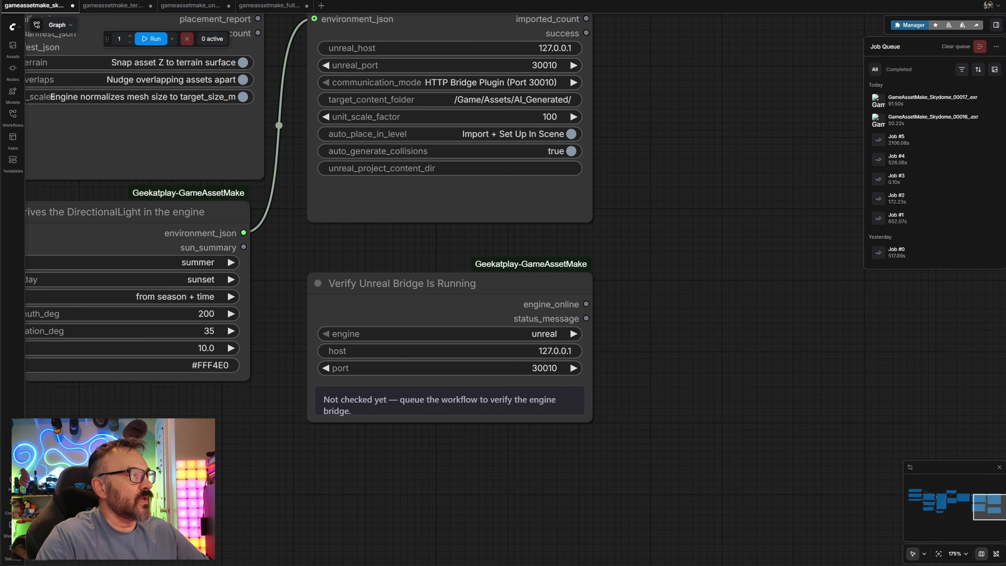
drag(293, 246, 654, 363)
scroll(348, 350, down, 5)
drag(144, 335, 761, 322)
scroll(332, 195, up, 10)
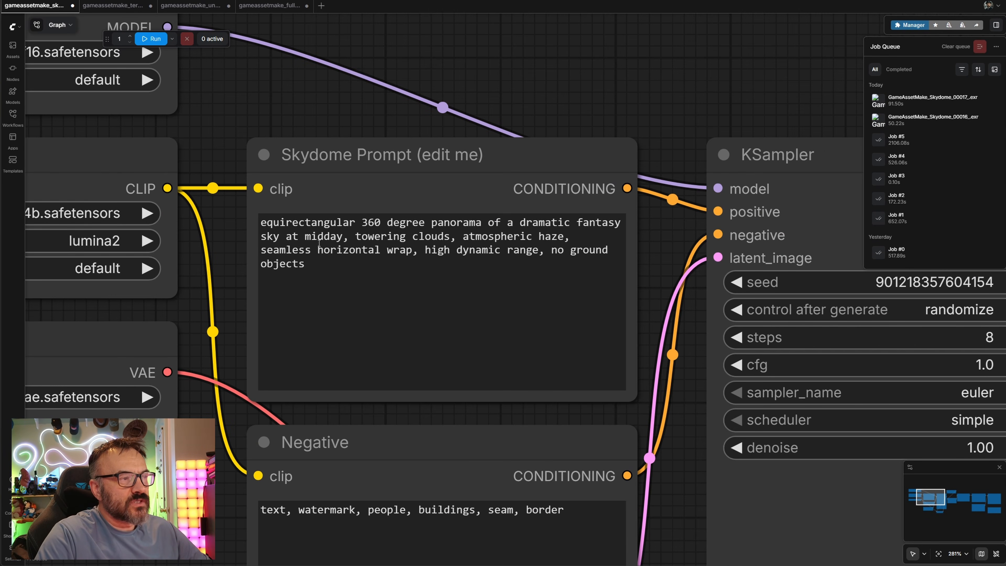
scroll(626, 233, down, 6)
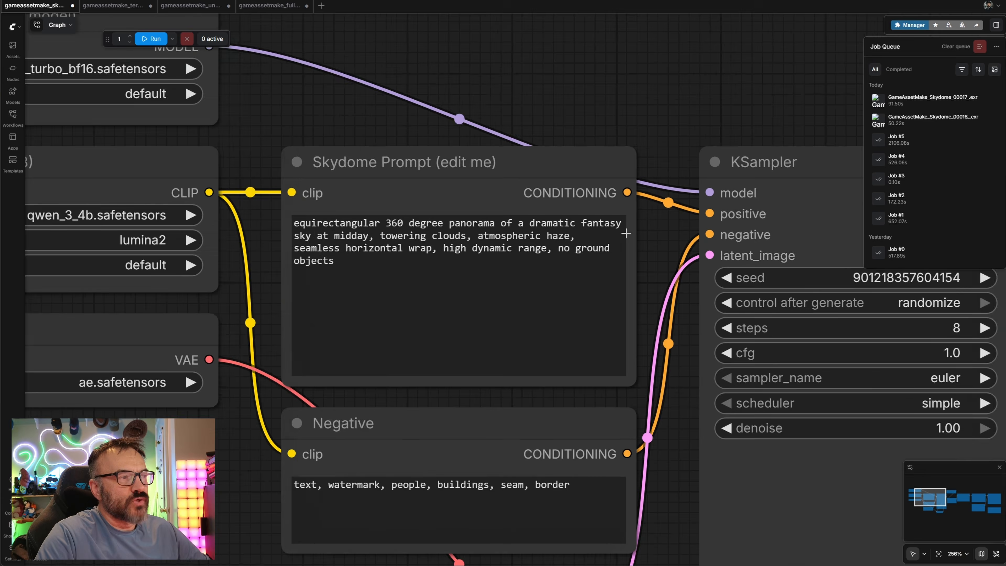
key(ctrl+Return)
drag(222, 562, 223, 106)
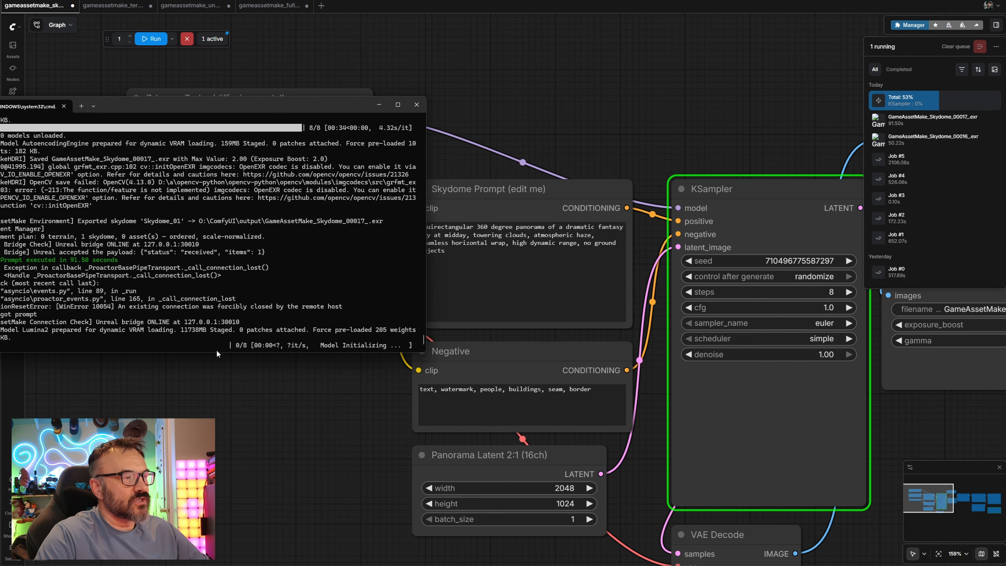
click(379, 104)
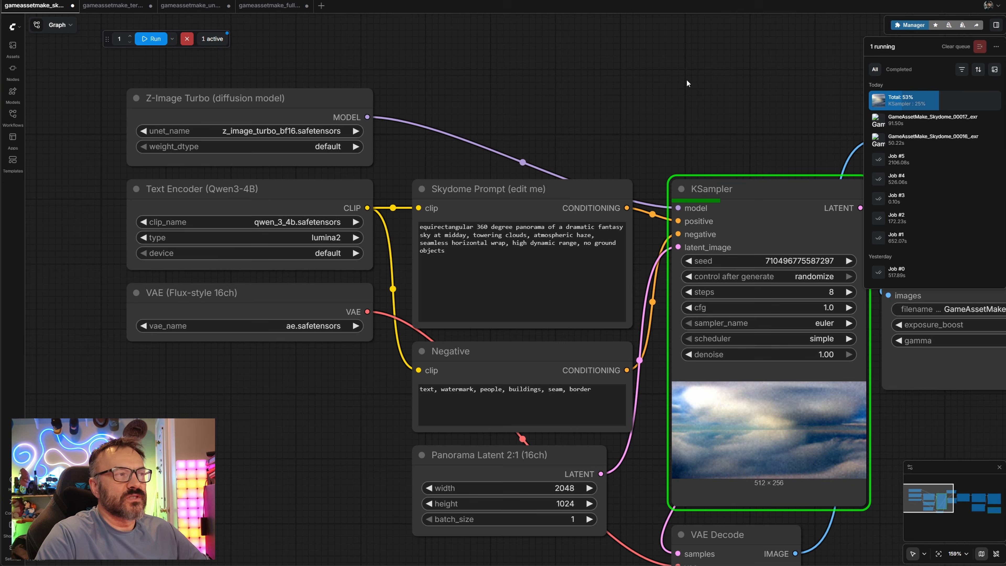
Check the Verify Unreal Bridge Is Running node's status while the workflow runs
drag(713, 82, 422, 25)
drag(915, 412, 395, 354)
scroll(396, 354, down, 2)
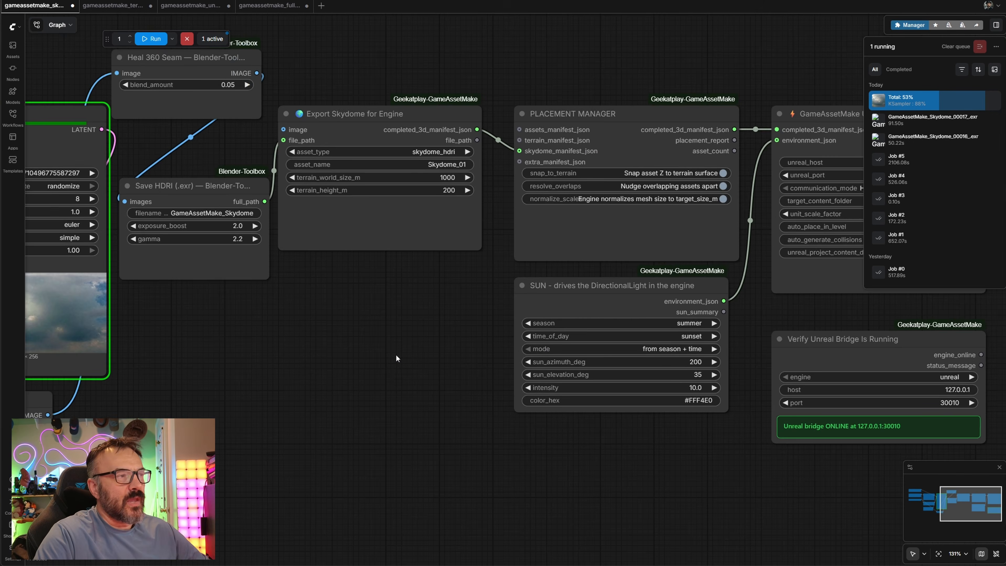
drag(382, 388, 140, 339)
scroll(429, 397, up, 6)
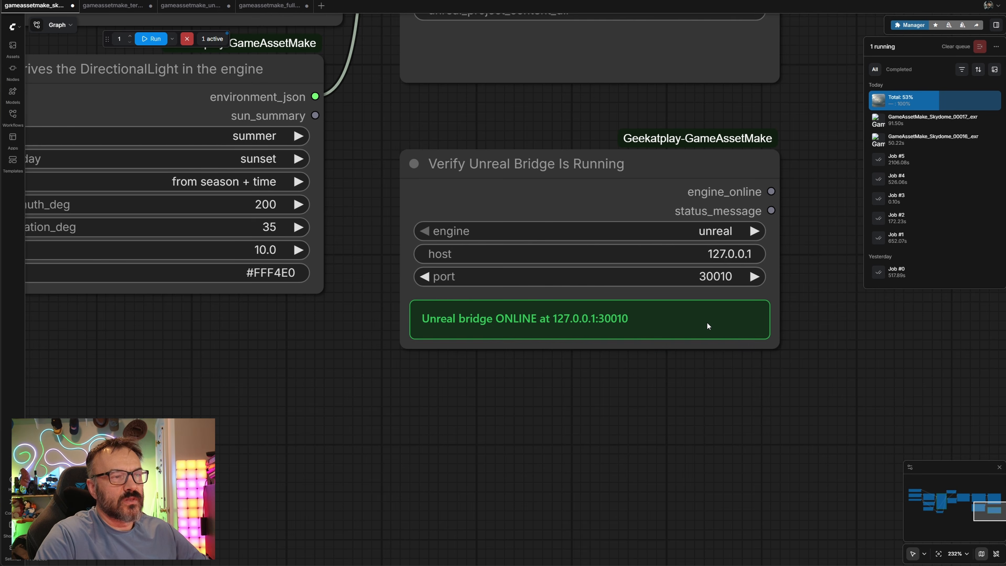
scroll(430, 412, down, 1)
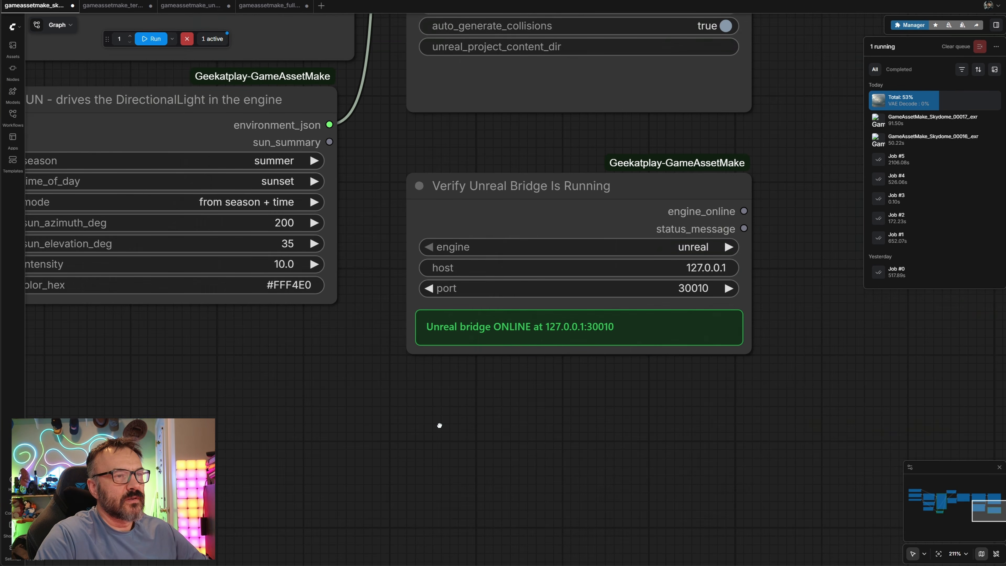
scroll(439, 425, down, 8)
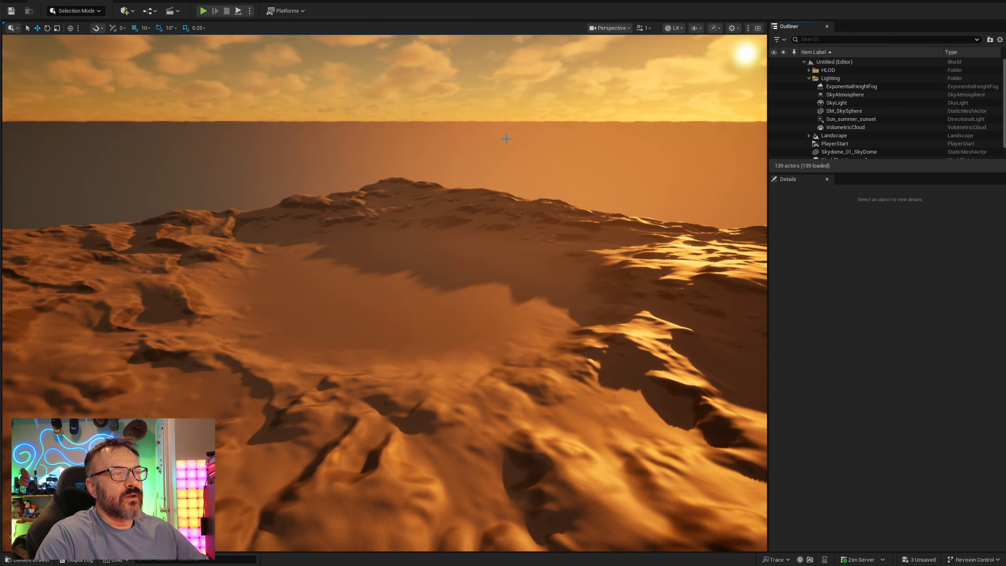
Look around the imported sunset skydome in the viewport and open the AI_Generated Environment folder in the content drawer
drag(507, 138, 574, 138)
drag(292, 101, 230, 59)
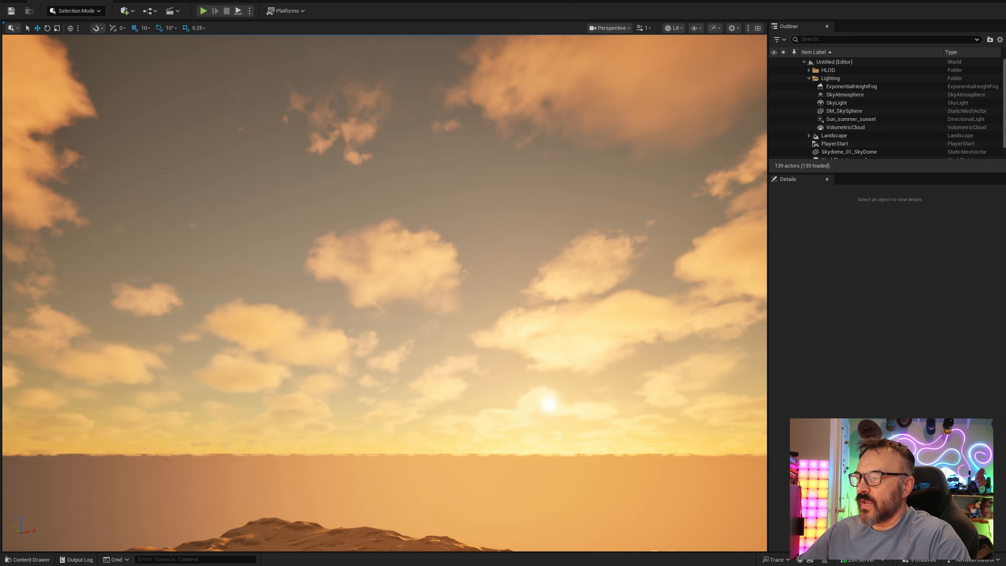
click(27, 559)
click(24, 457)
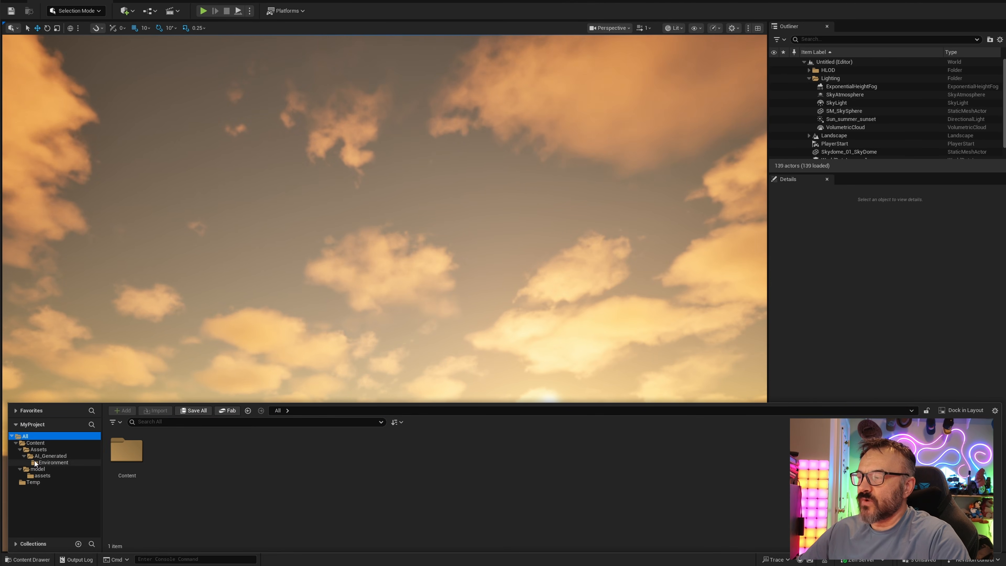
click(35, 463)
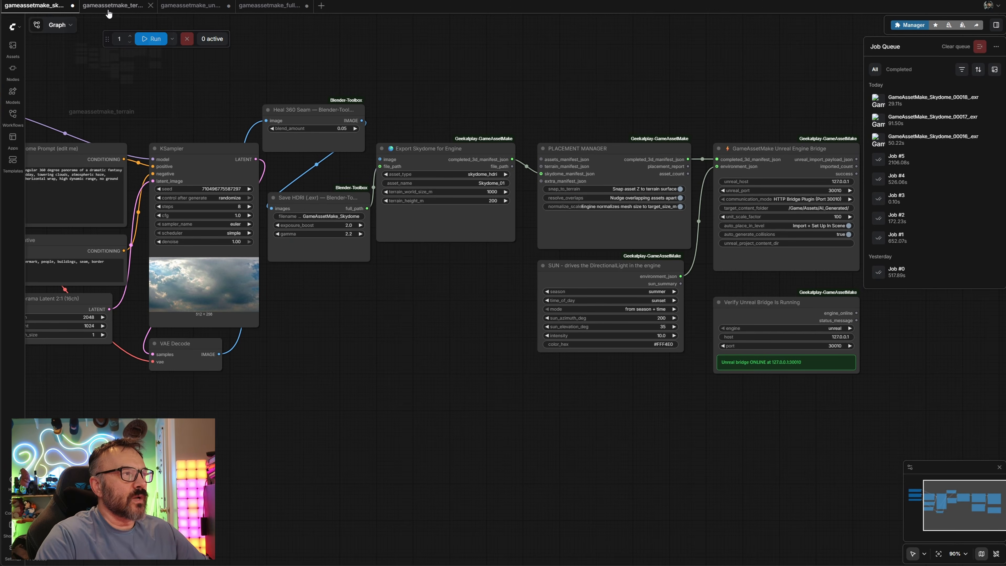
scroll(319, 185, up, 2)
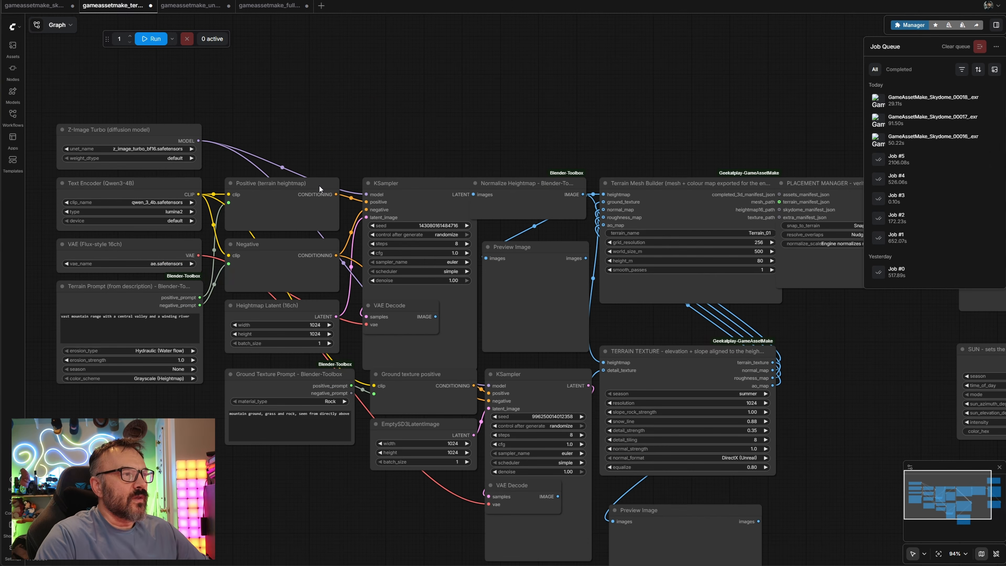
In the terrain workflow, move the EmptySD3LatentImage, Ground texture positive and VAE Decode nodes to tidy the layout
drag(642, 100, 667, 80)
scroll(78, 309, up, 9)
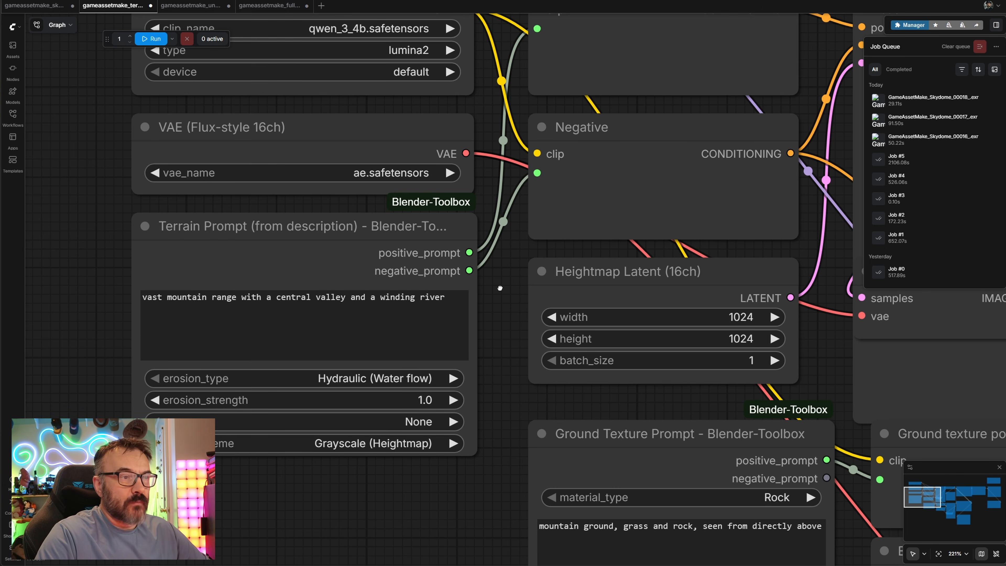
drag(500, 288, 379, 334)
scroll(378, 333, down, 3)
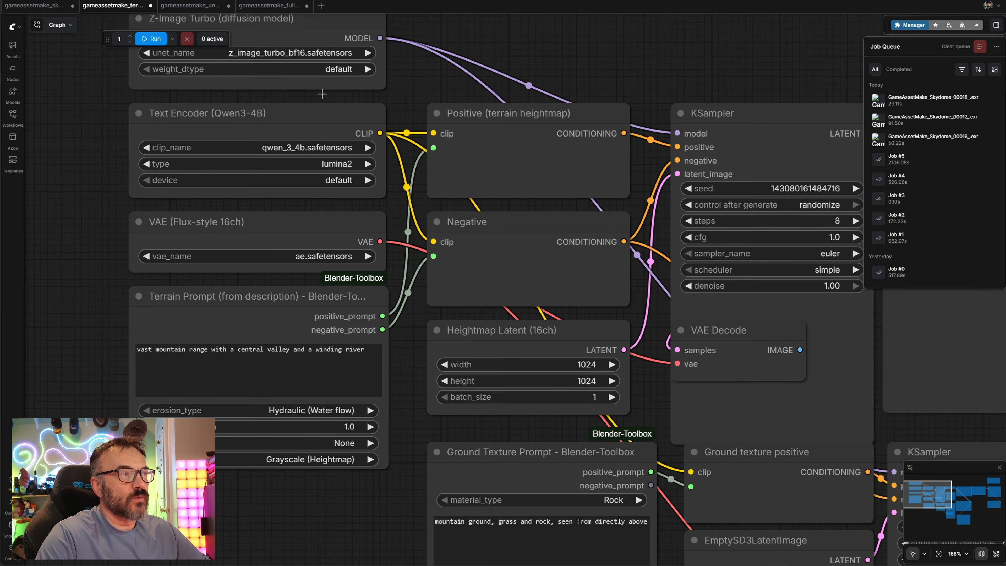
drag(566, 58, 352, 20)
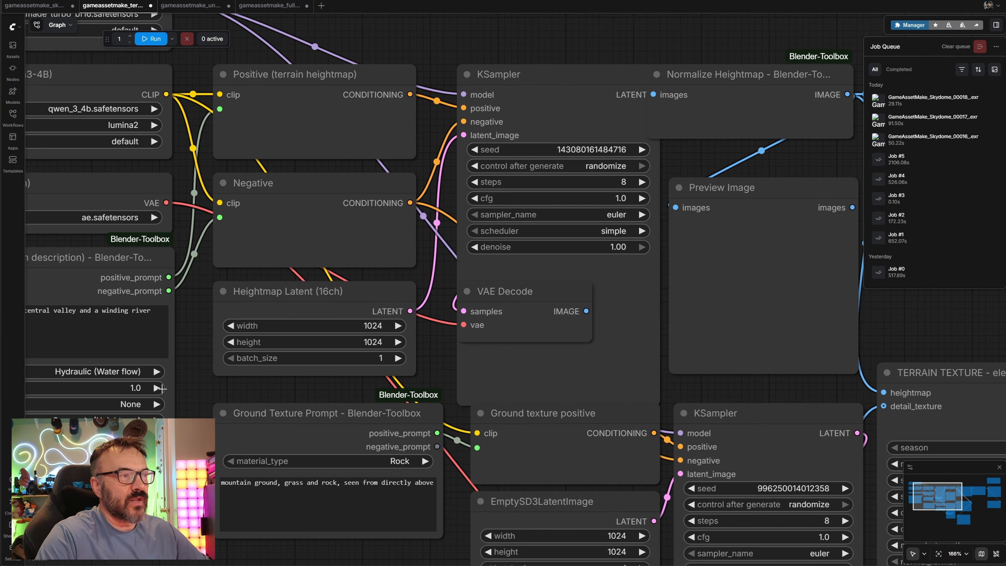
drag(442, 272, 158, 197)
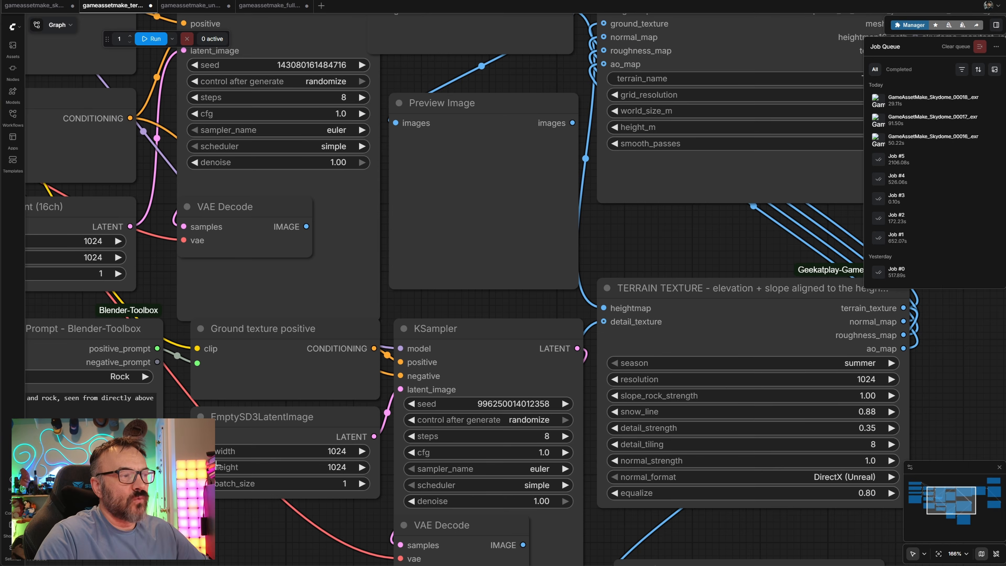
drag(129, 470, 158, 237)
drag(325, 188, 316, 349)
drag(339, 66, 346, 160)
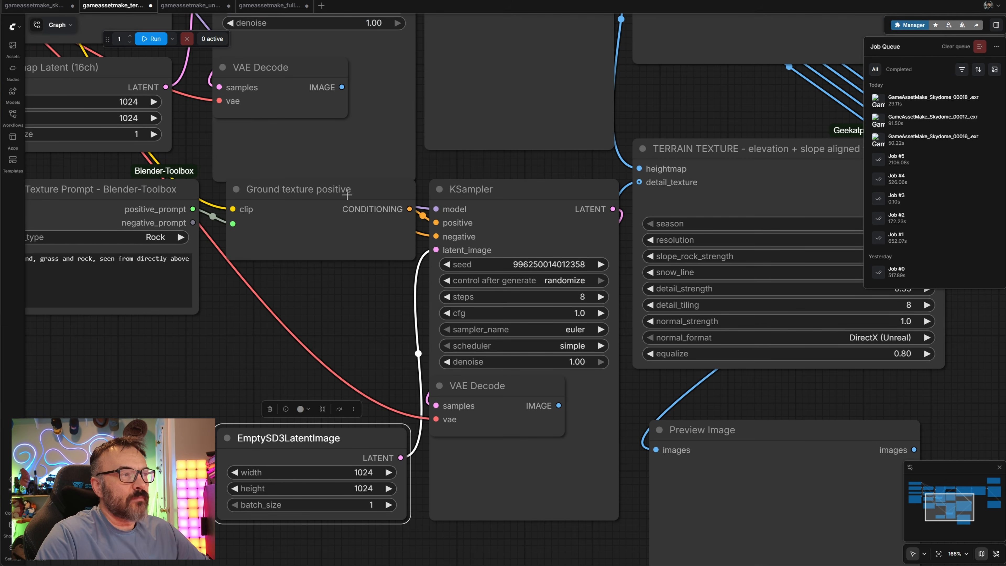
drag(349, 195, 325, 307)
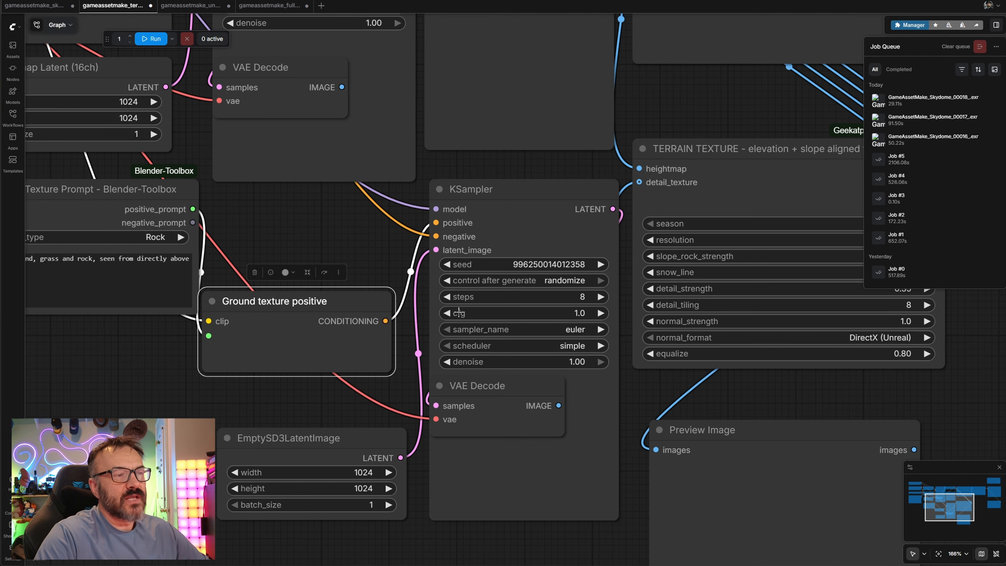
scroll(459, 312, down, 3)
drag(534, 370, 199, 374)
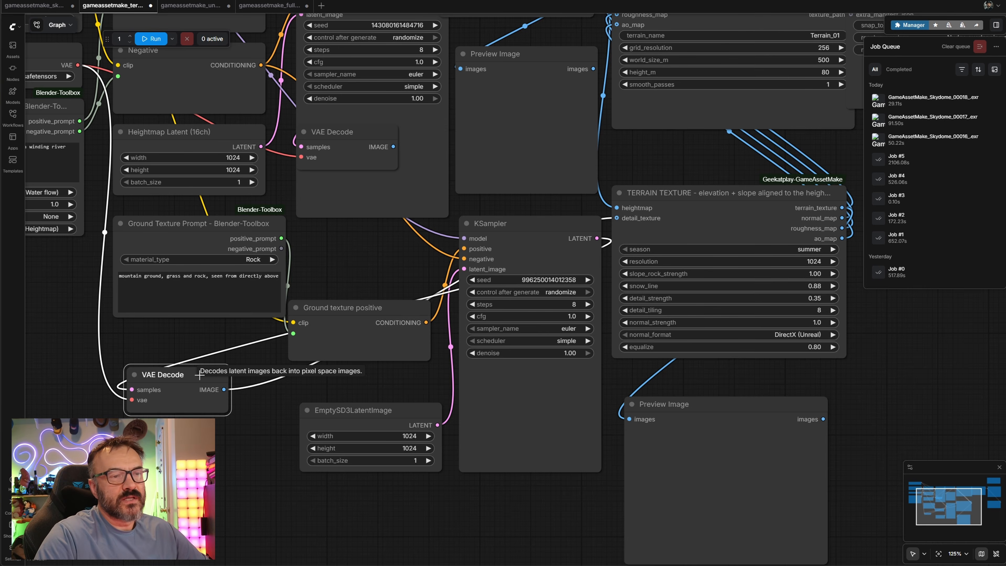
drag(824, 376, 203, 473)
Queue the terrain workflow to generate the heightmap and ground texture
drag(340, 67, 355, 63)
scroll(413, 285, down, 2)
drag(344, 294, 875, 368)
key(ctrl+Return)
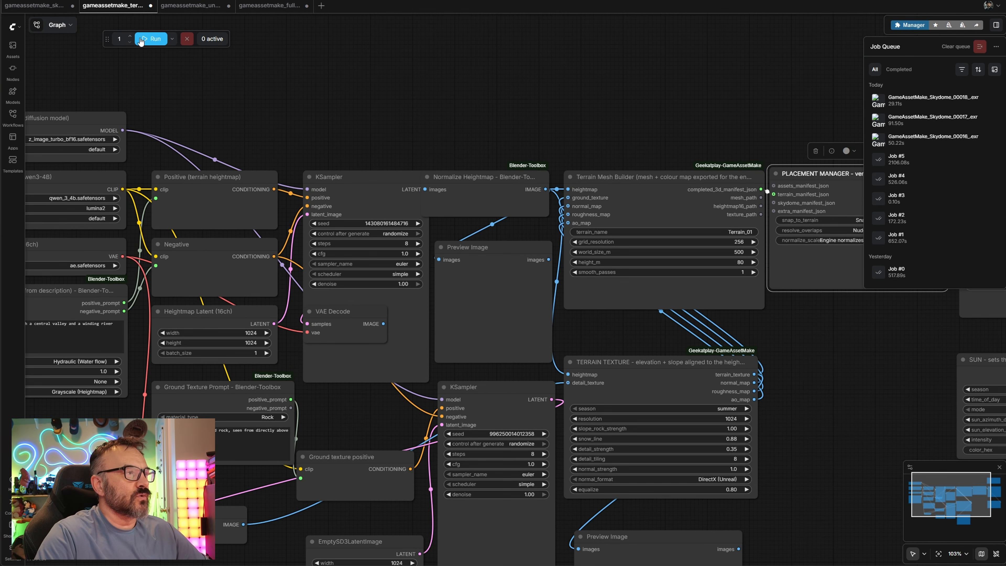
scroll(412, 128, down, 3)
drag(364, 240, 334, 294)
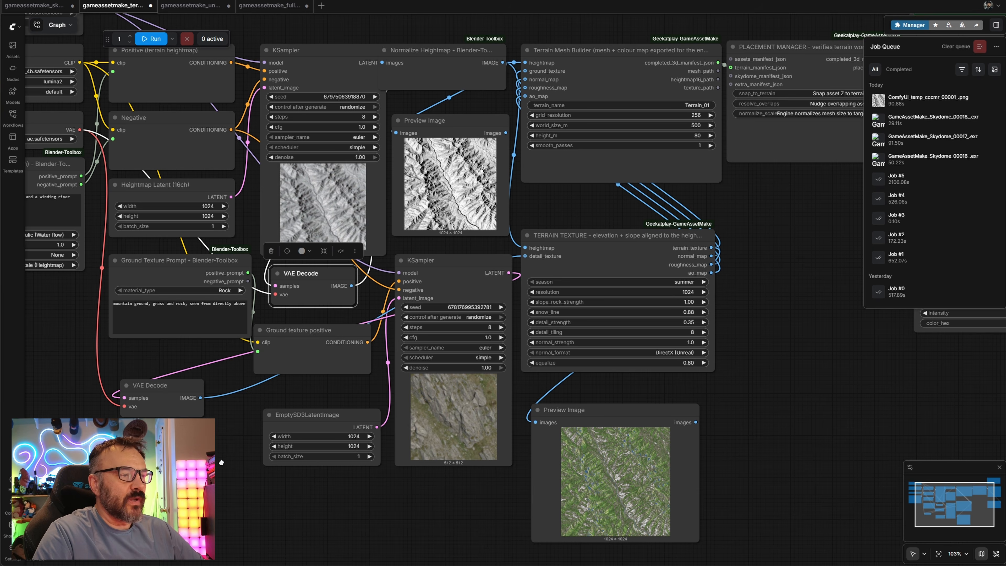
Inspect the generated heightmap and ground texture previews in the terrain workflow
drag(221, 462, 175, 393)
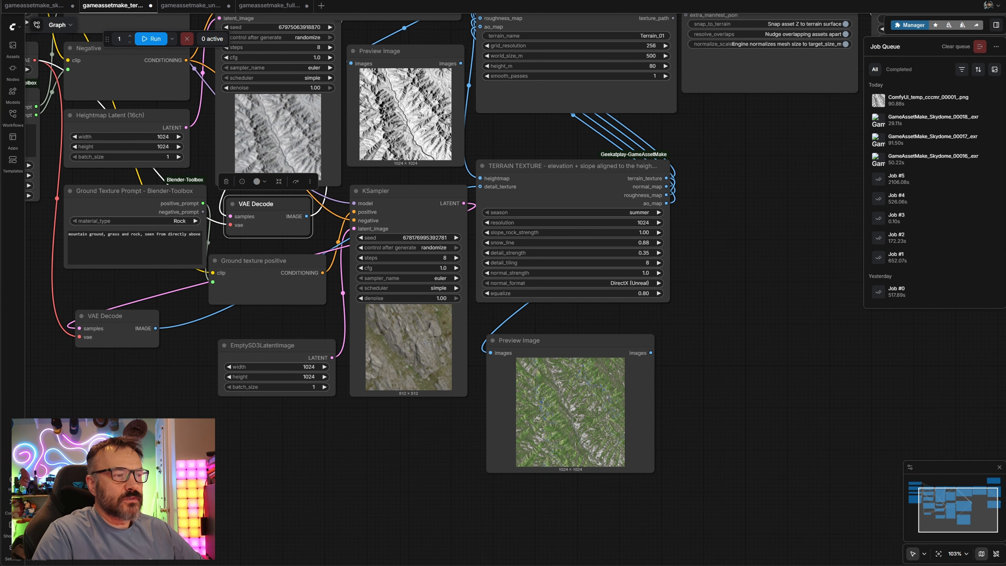
scroll(426, 342, up, 10)
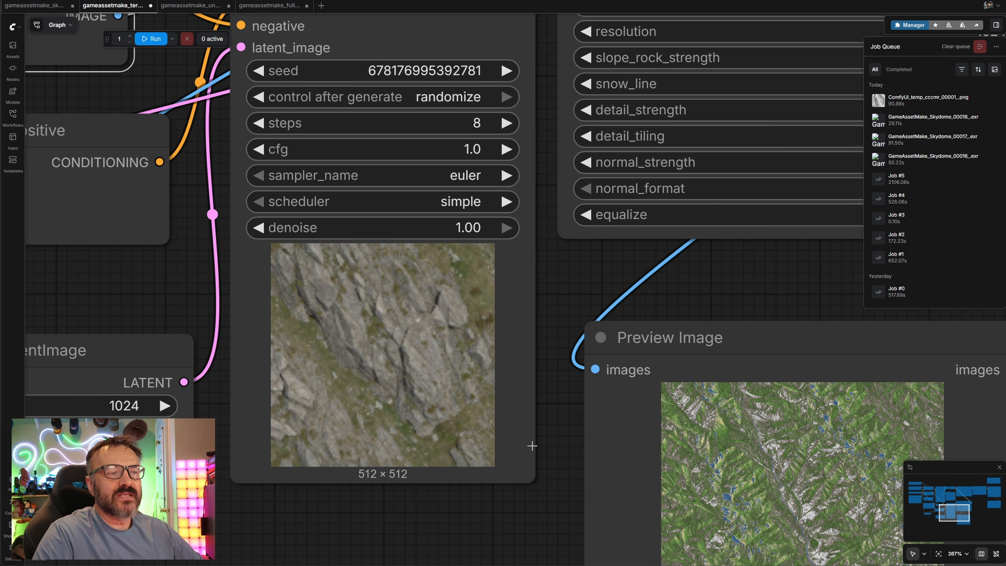
scroll(532, 445, down, 7)
drag(528, 483, 297, 287)
scroll(415, 278, up, 15)
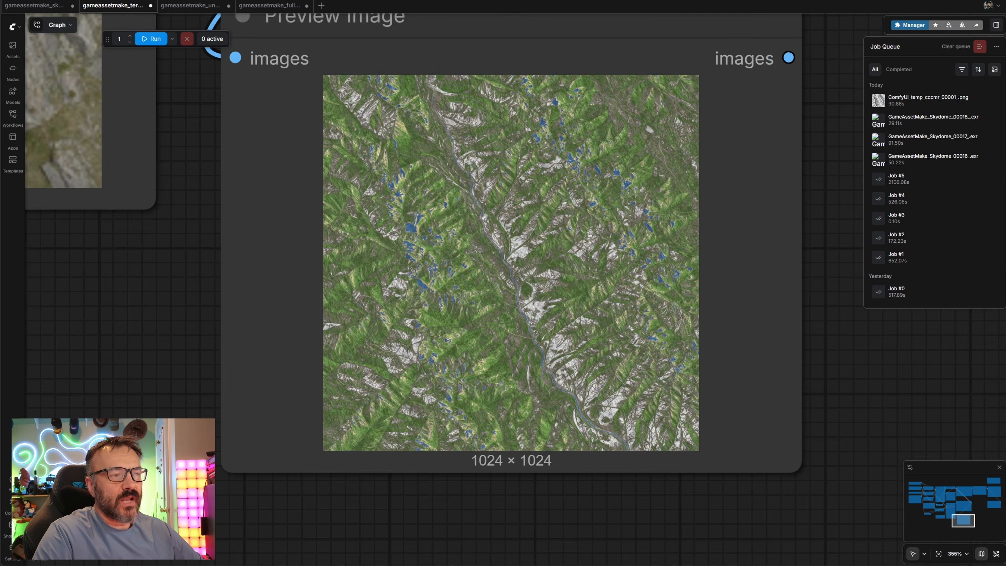
scroll(486, 418, down, 11)
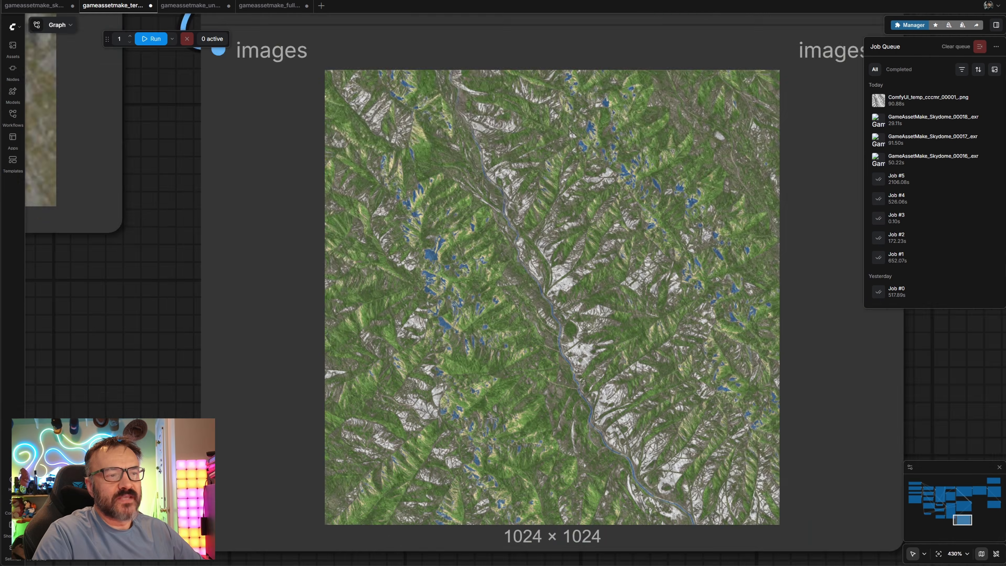
drag(560, 182, 1002, 523)
drag(567, 259, 368, 417)
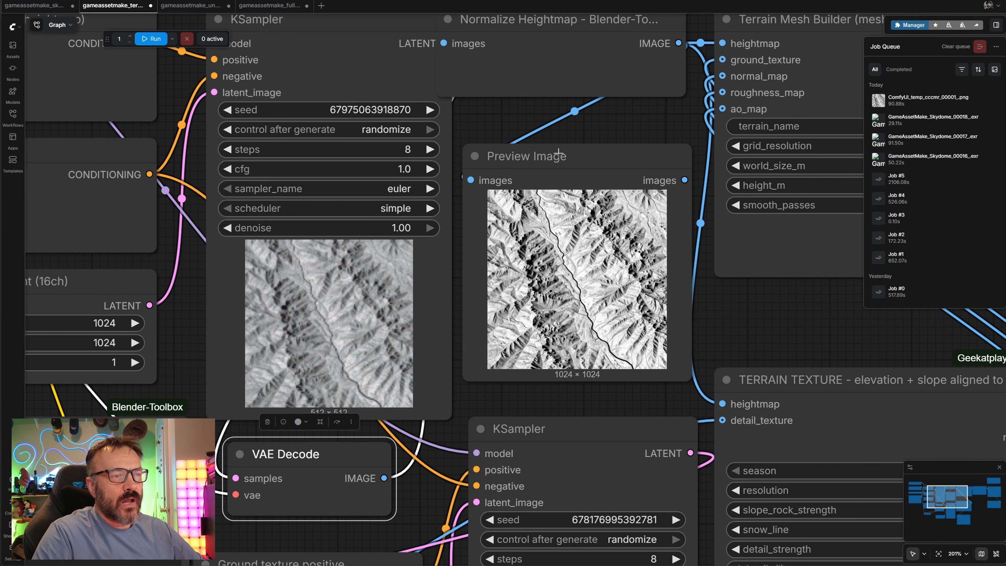
drag(589, 558, 564, 545)
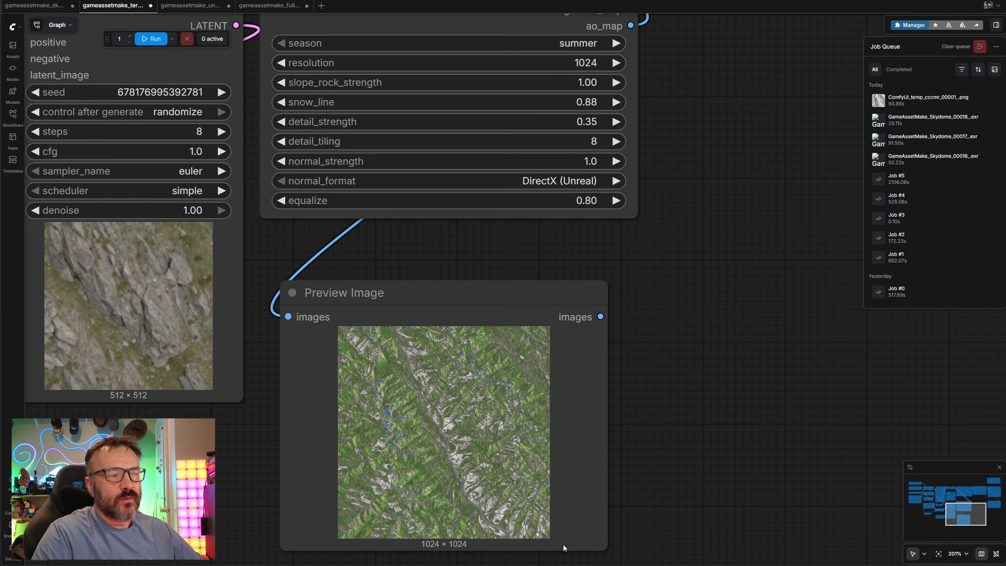
drag(708, 172, 279, 400)
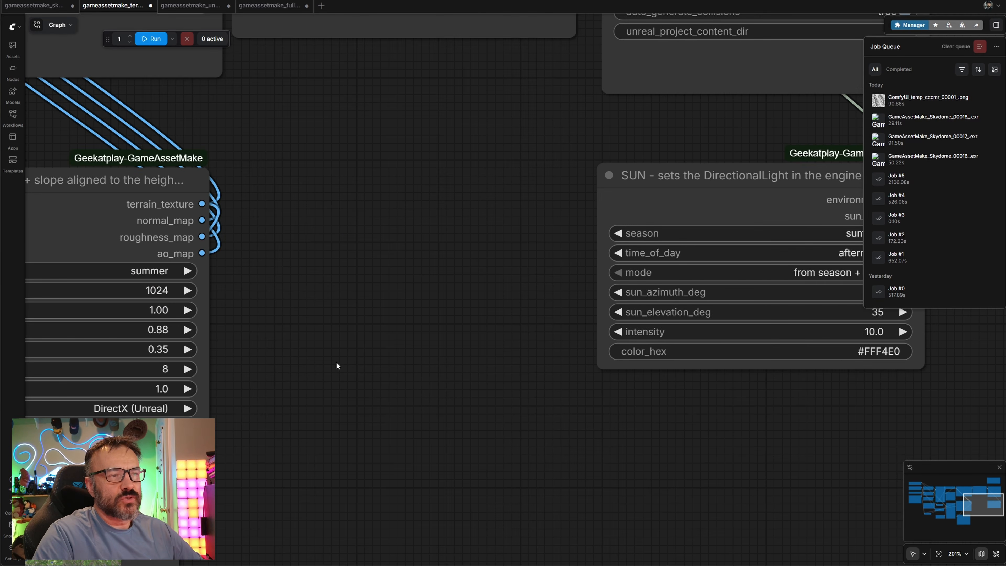
scroll(336, 362, down, 5)
Look over the imported terrain mesh on the landscape in the Unreal viewport
drag(366, 266, 361, 443)
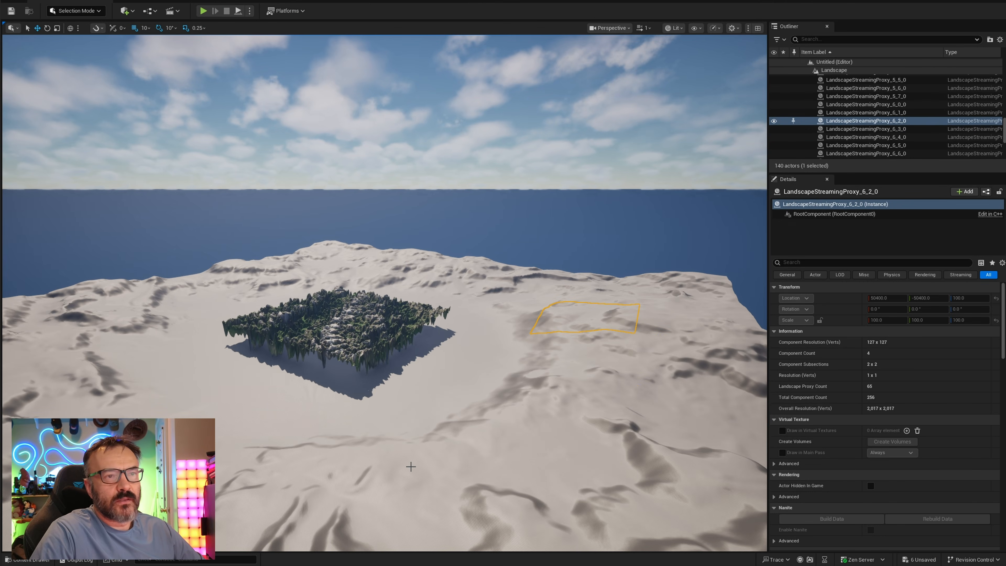
scroll(826, 116, up, 8)
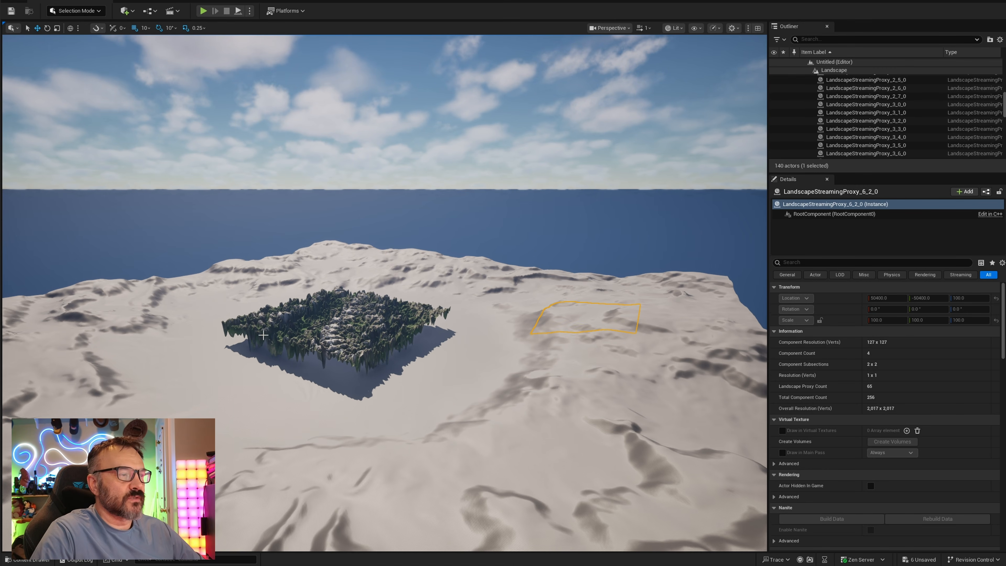
scroll(263, 321, up, 4)
scroll(262, 321, up, 3)
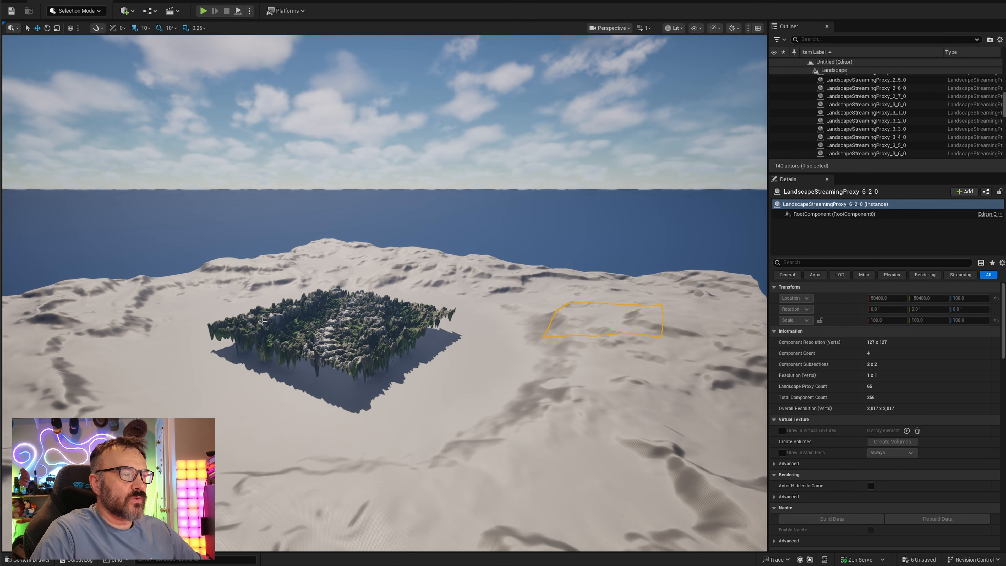
scroll(262, 321, up, 5)
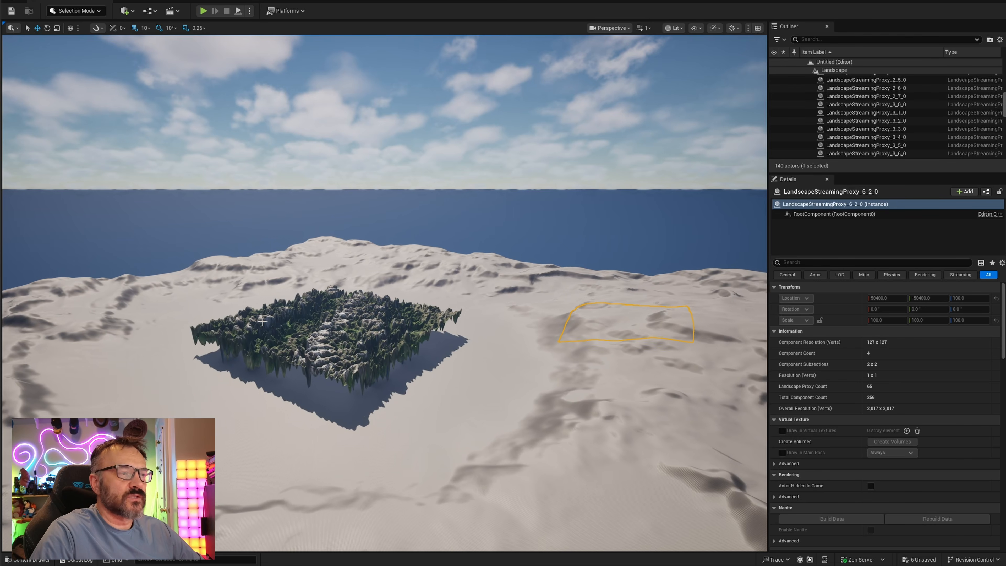
scroll(262, 321, up, 4)
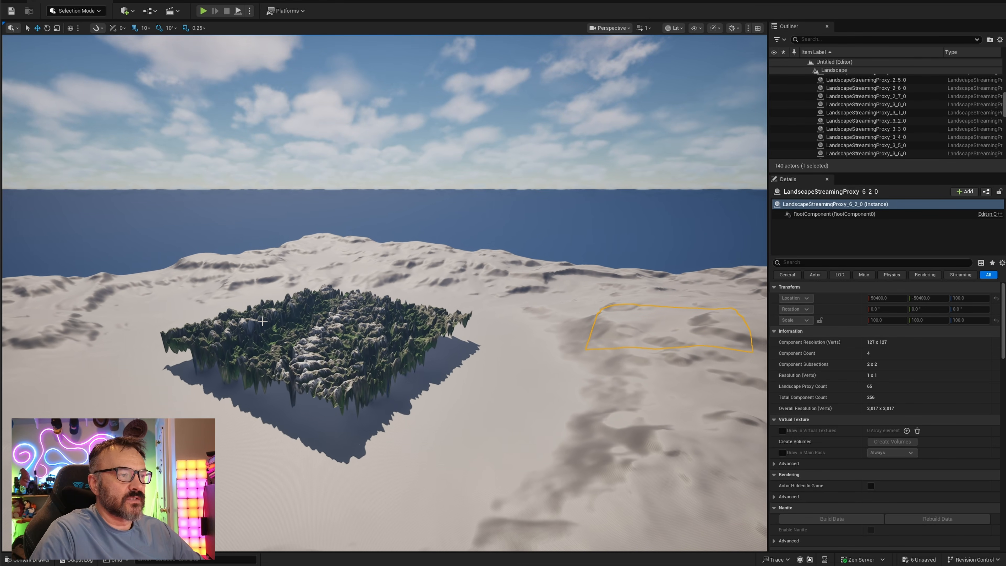
scroll(568, 307, up, 3)
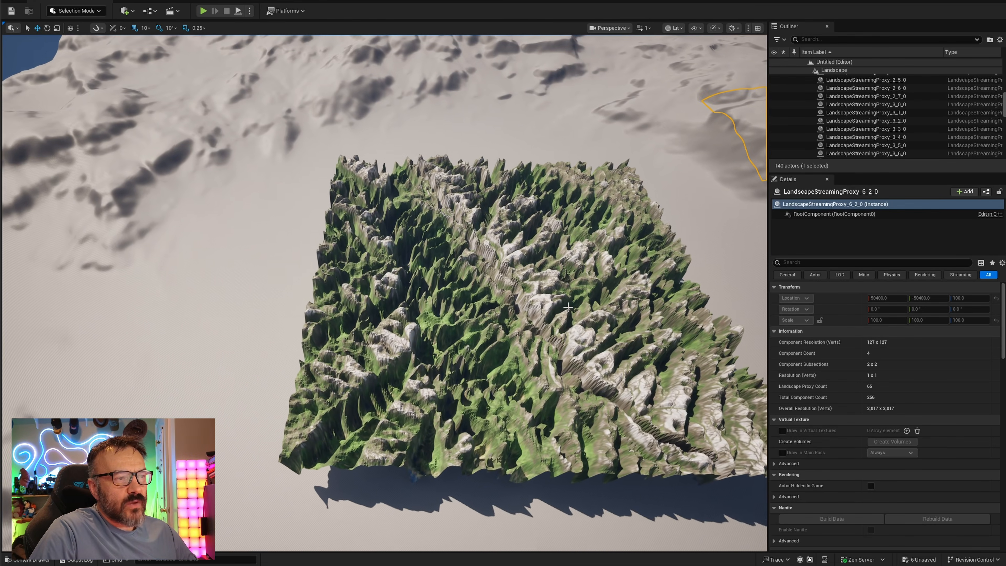
scroll(568, 307, up, 4)
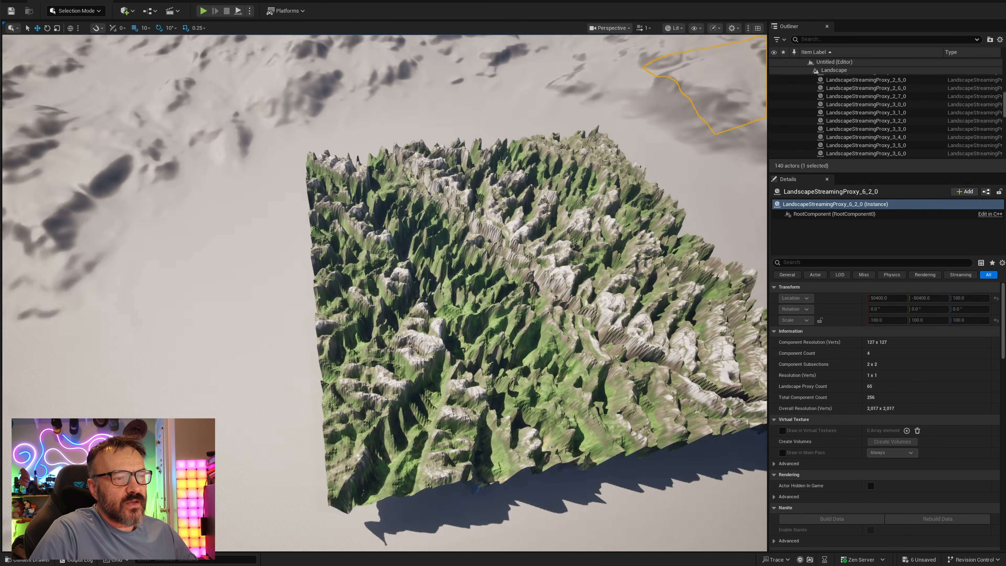
drag(541, 377, 476, 345)
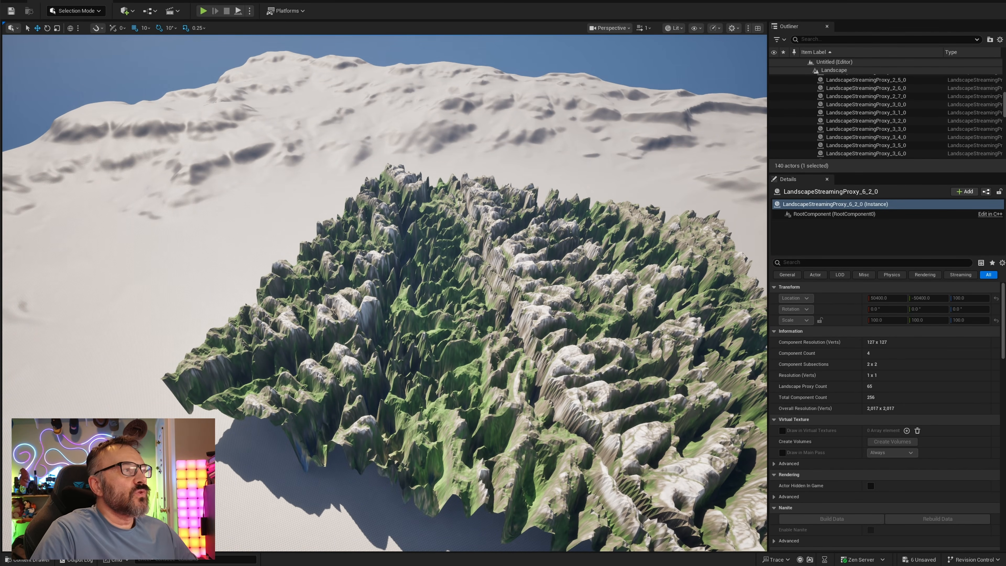
Select the Terrain_01 mesh and flatten it by setting its Z scale to about 0.23
key(alt+Tab)
drag(380, 383, 508, 358)
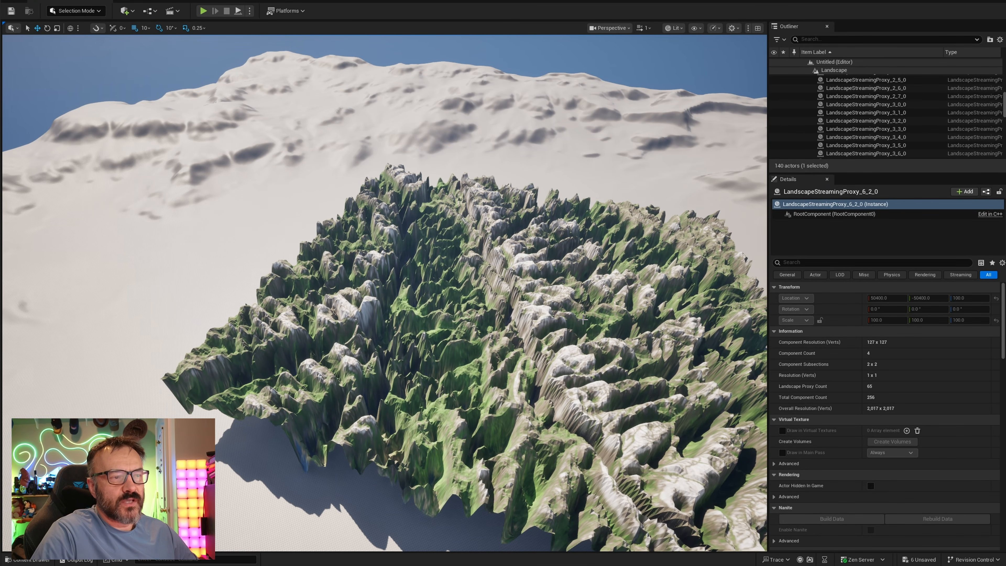
click(597, 306)
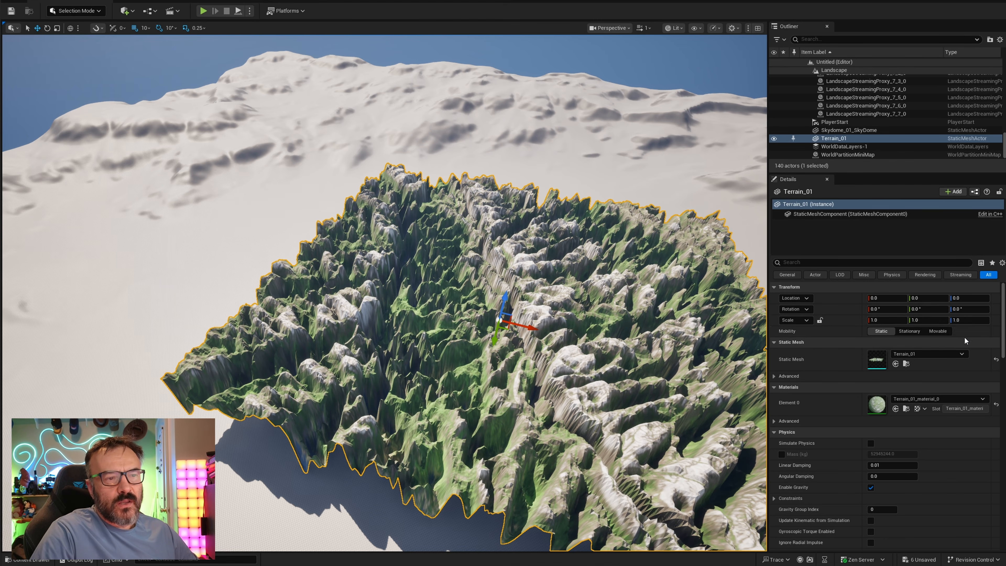
drag(969, 319, 940, 320)
scroll(538, 419, up, 2)
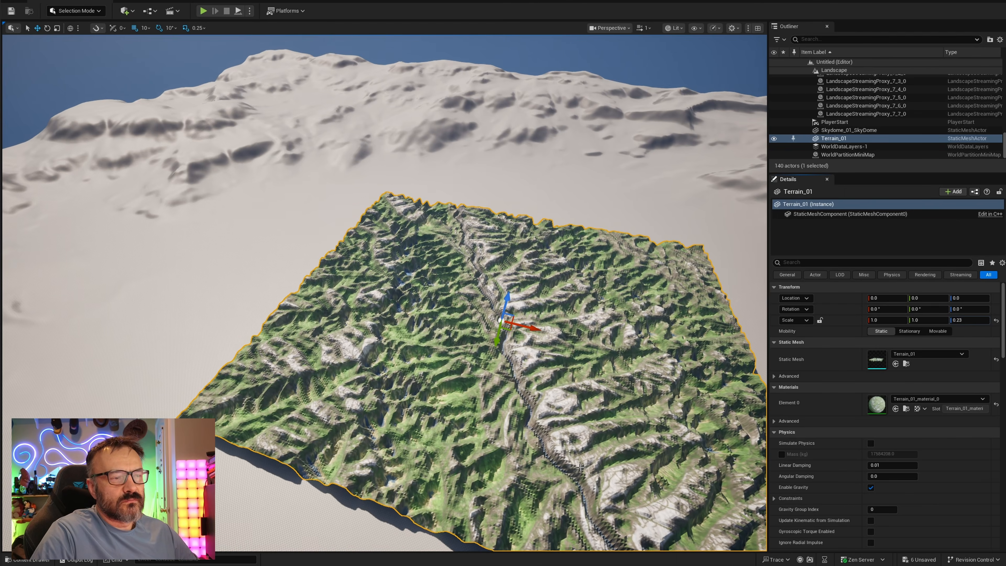
drag(538, 419, 549, 352)
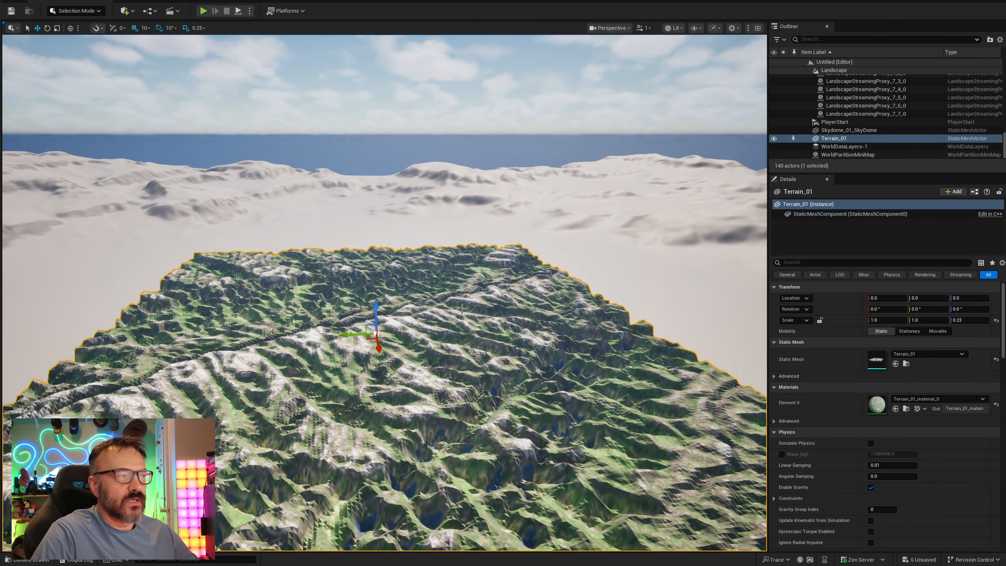
Switch to the 3D asset workflow tab and browse the 3D Model workflow templates before closing the template browser
key(alt+Tab)
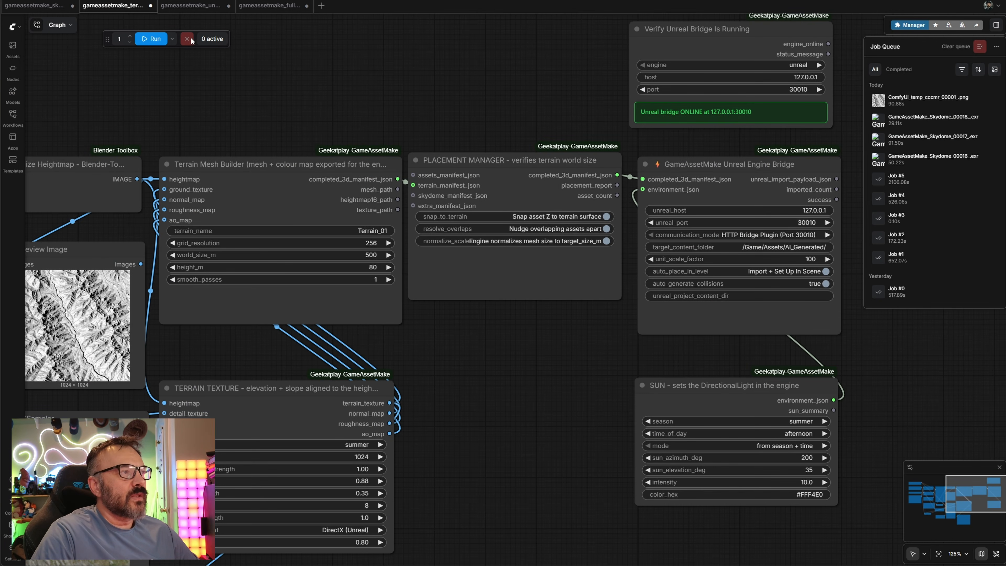
click(192, 5)
drag(264, 435, 355, 454)
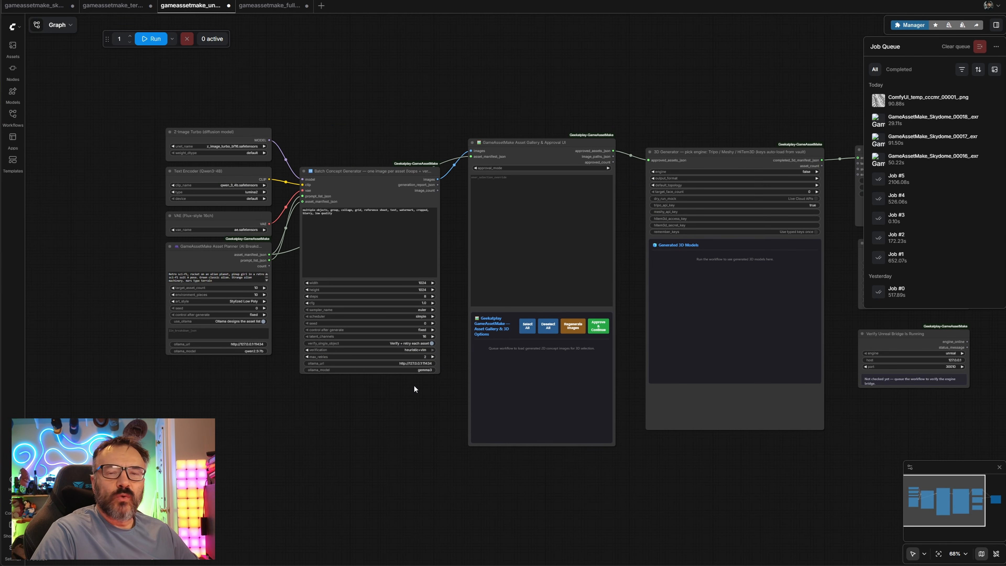
drag(789, 86, 600, 72)
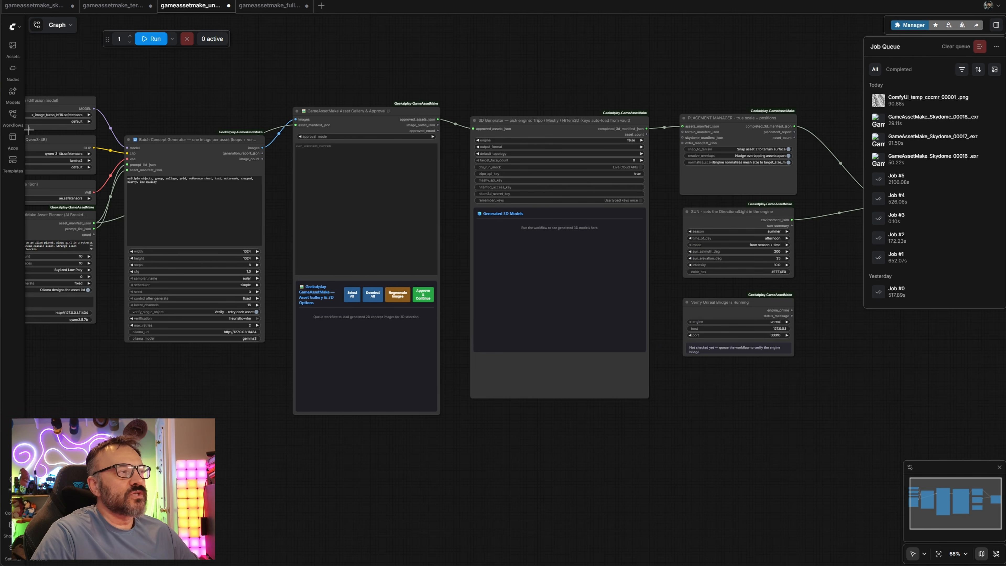
click(13, 161)
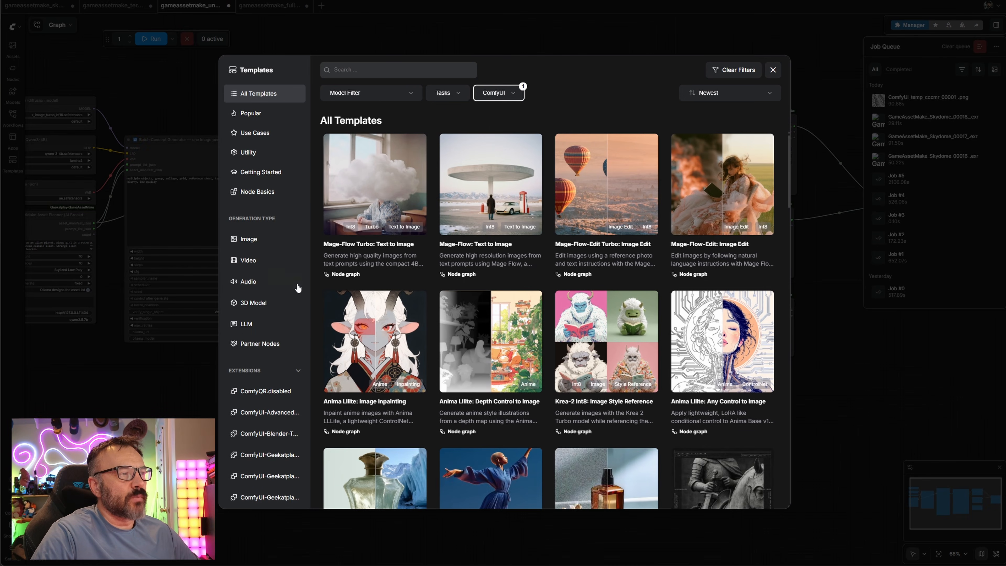
click(265, 303)
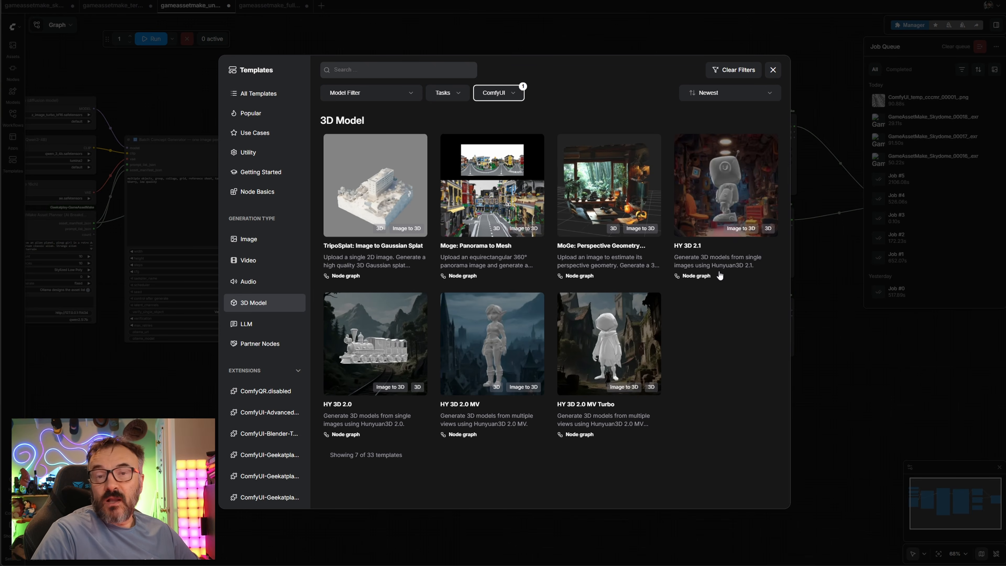
click(772, 71)
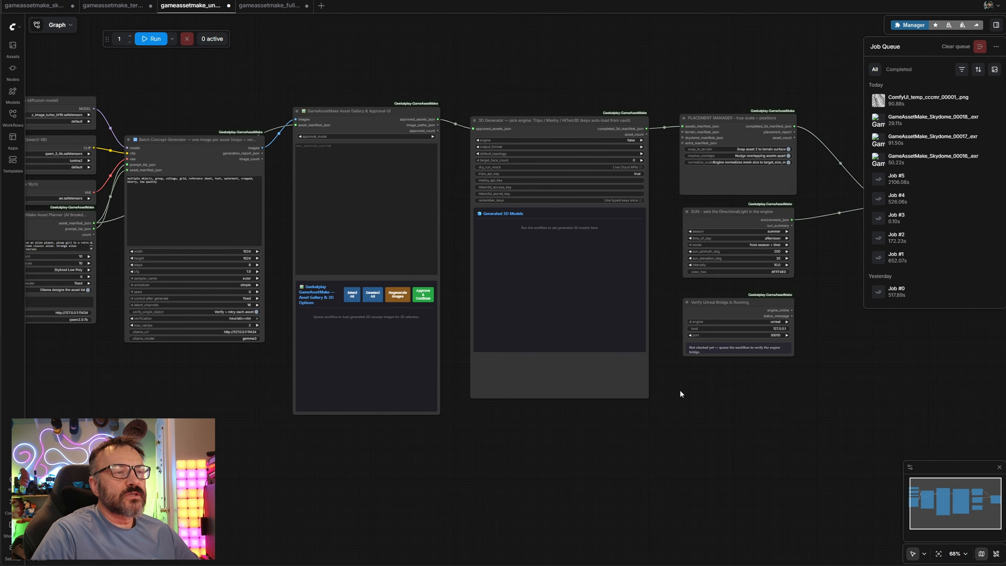
Toggle the 3D Generator node's dry_run_mock option on and off
drag(904, 404, 717, 428)
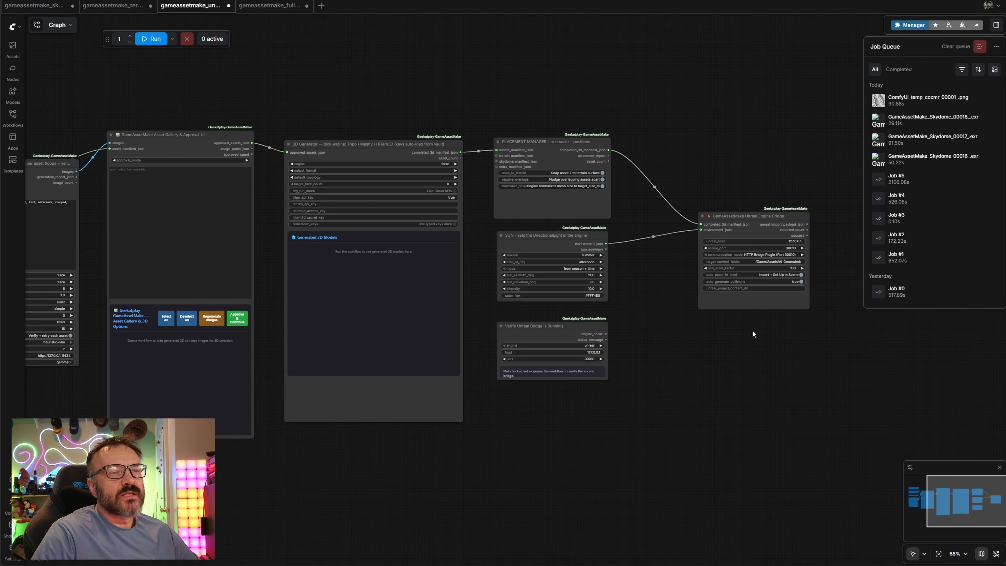
scroll(382, 175, up, 4)
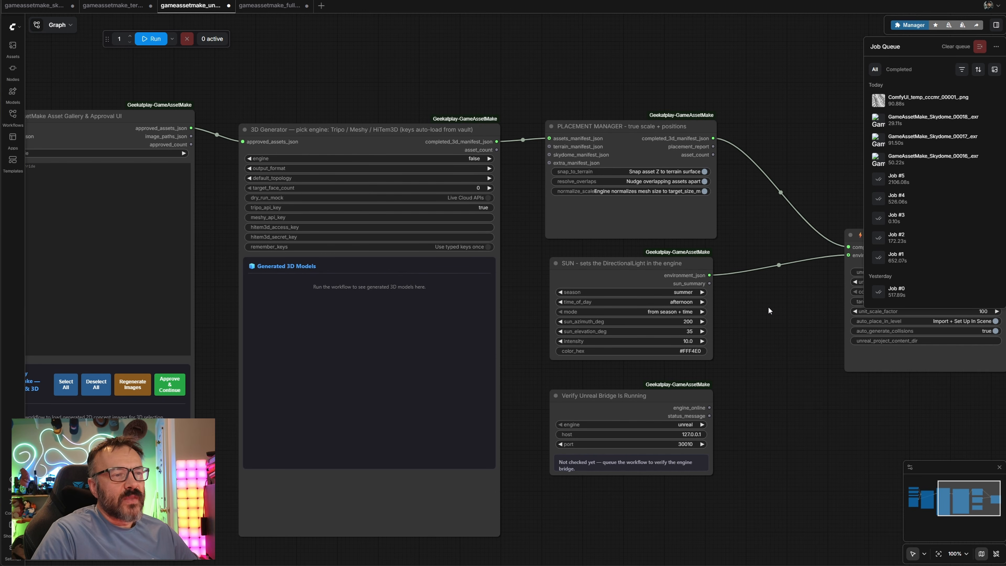
drag(754, 322, 854, 327)
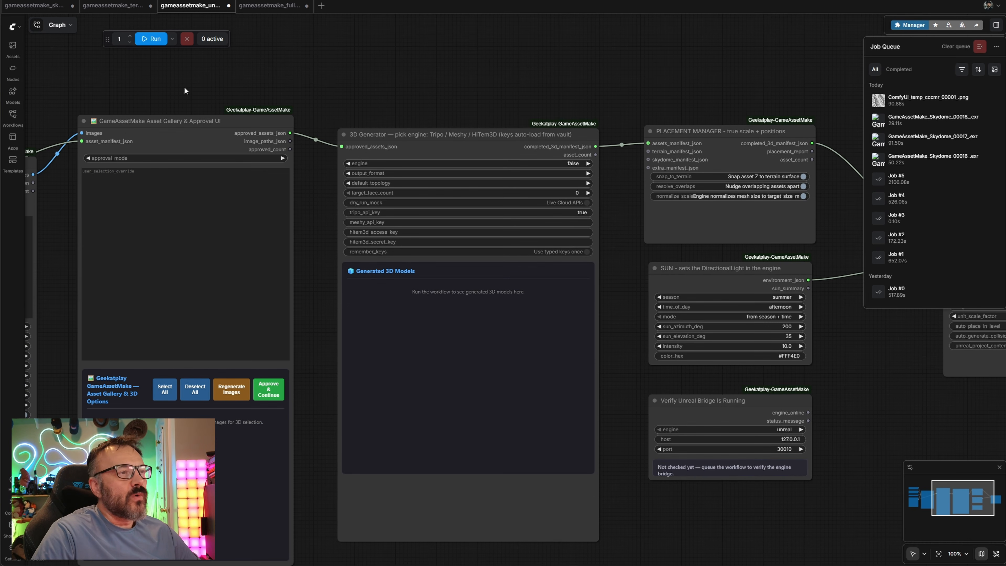
scroll(550, 153, up, 8)
drag(668, 206, 763, 193)
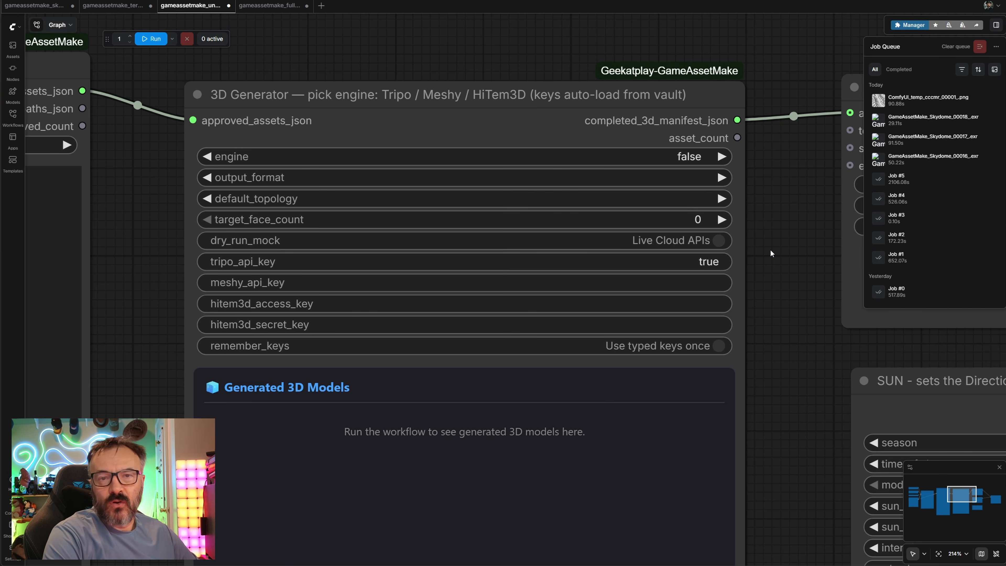
click(721, 241)
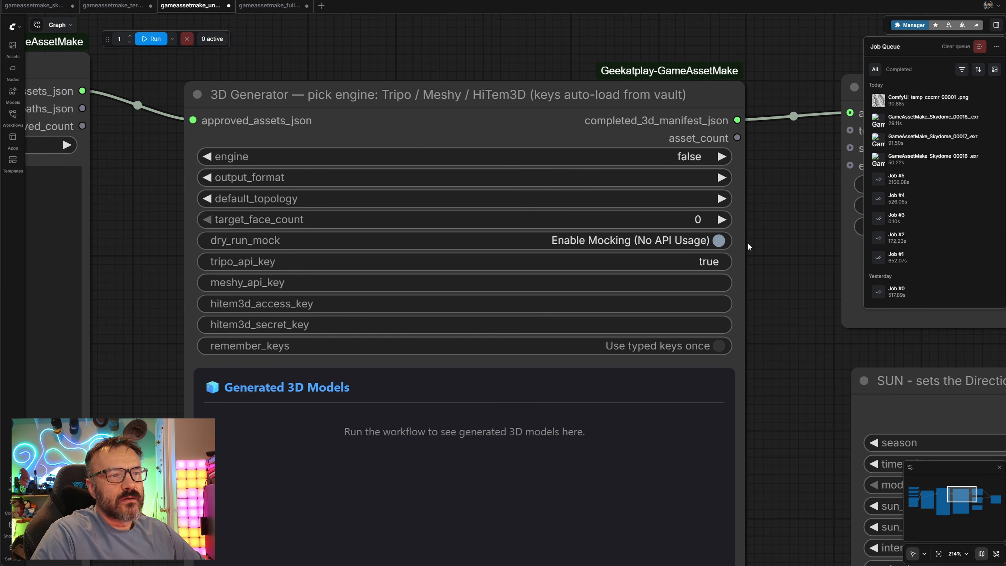
click(718, 240)
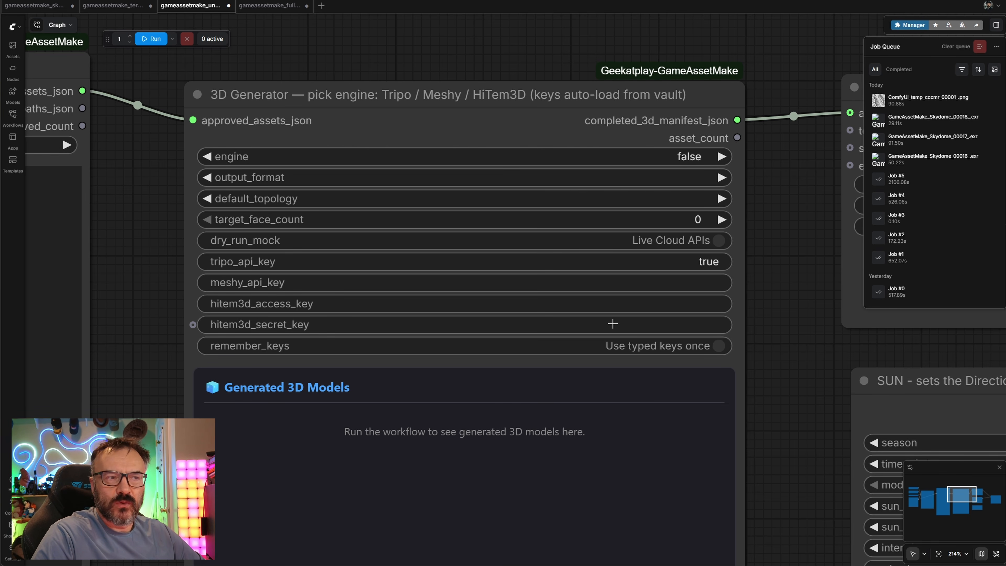
click(704, 240)
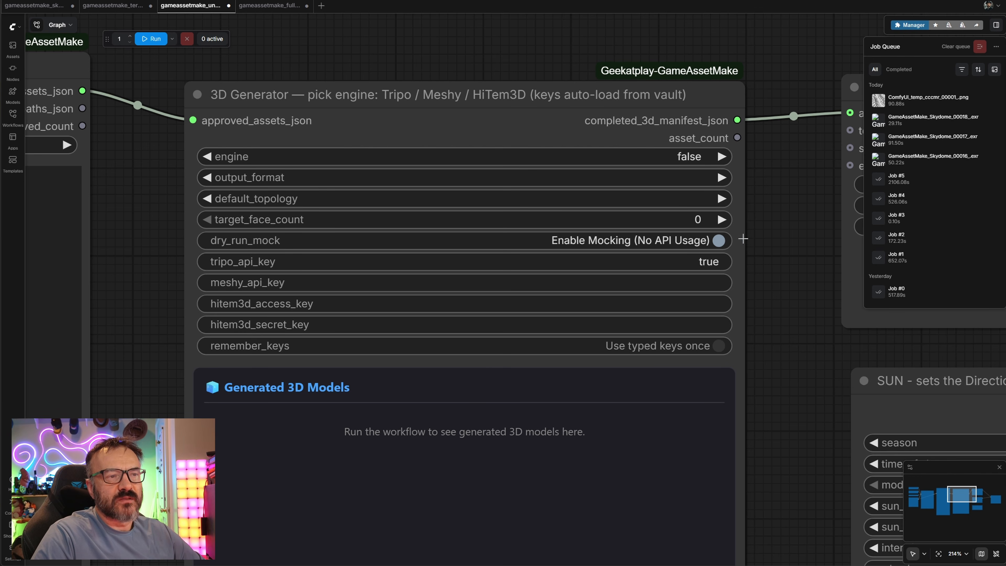
click(712, 241)
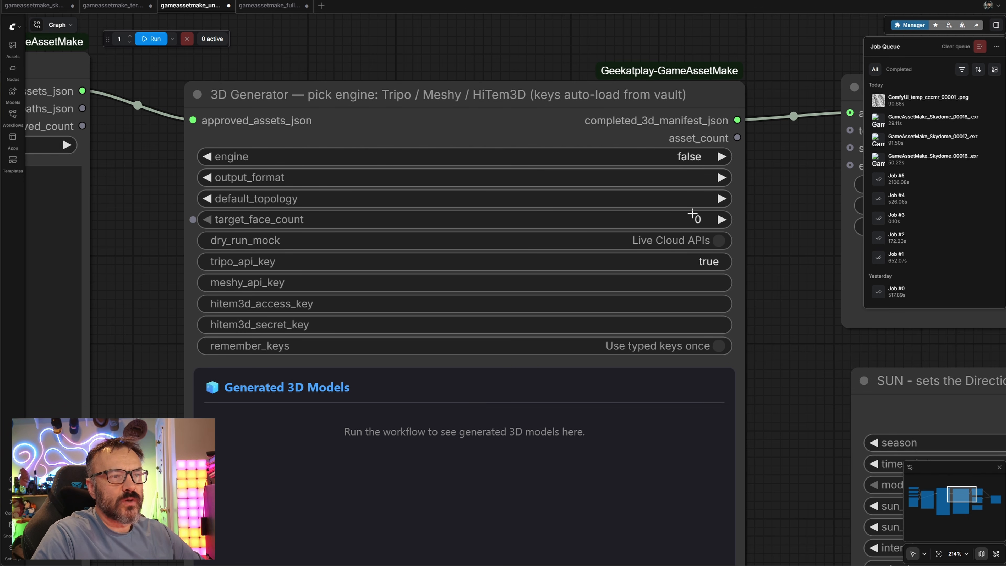
Set the 3D Generator node's engine to tripo
click(708, 158)
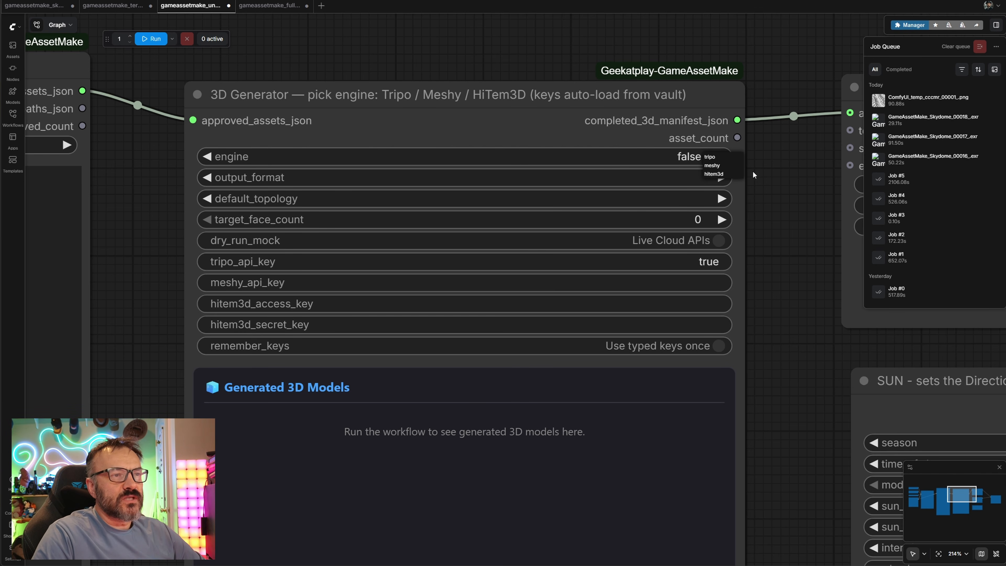
click(713, 157)
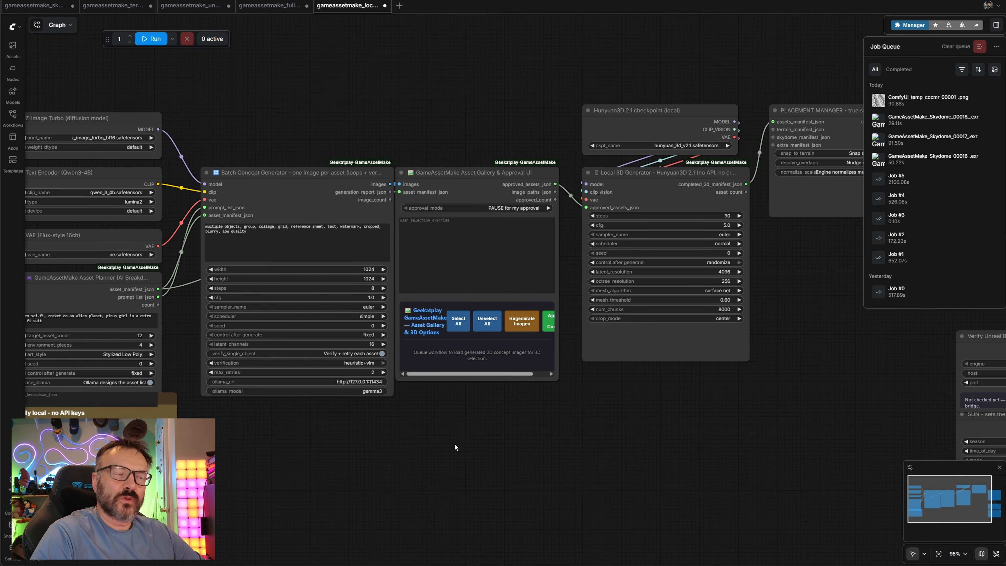
drag(454, 447, 0, 413)
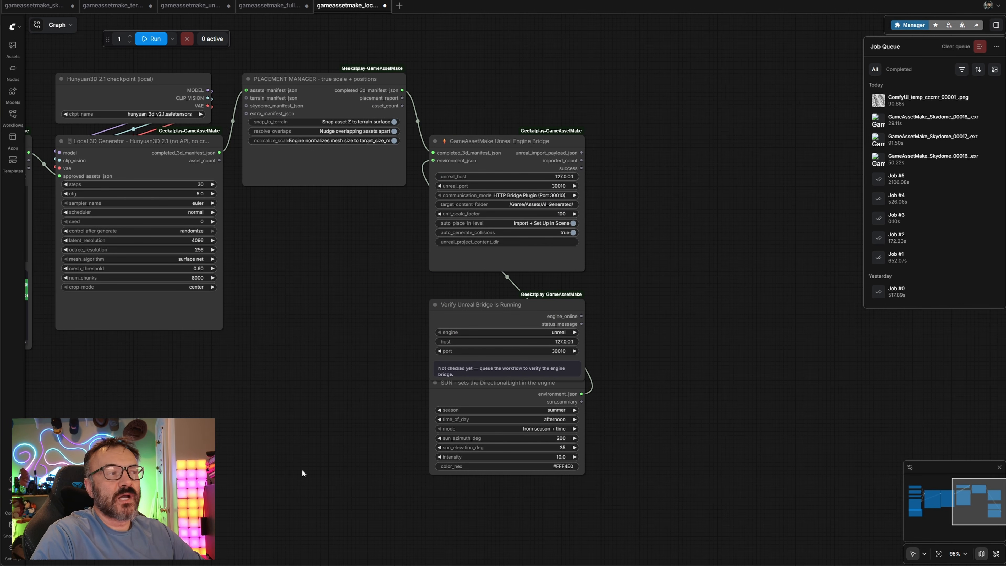
Move the Verify Unreal Bridge Is Running node to sit beside the SUN node below the Unreal Engine Bridge
drag(151, 409, 678, 332)
scroll(456, 354, up, 7)
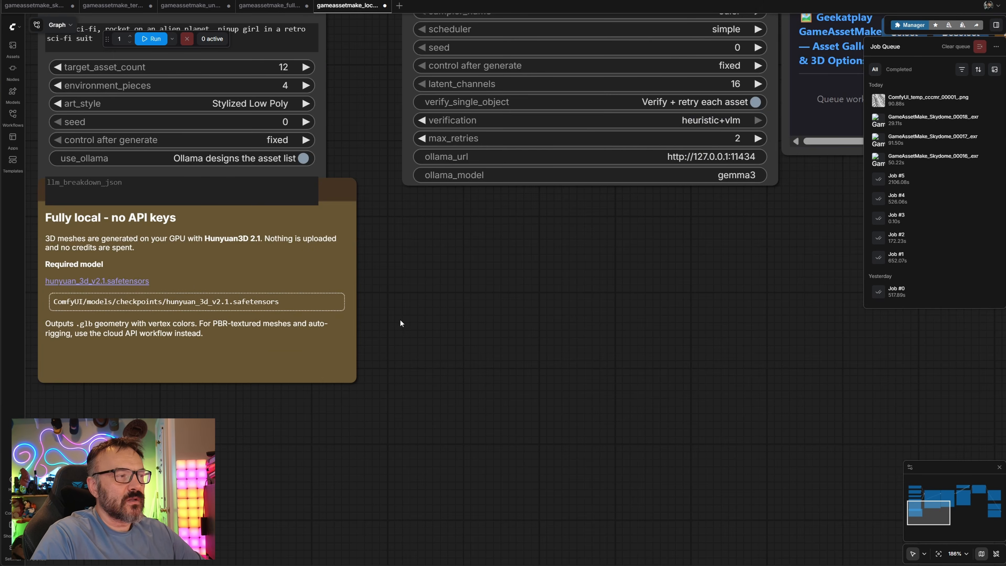
drag(400, 322, 597, 347)
drag(549, 229, 543, 321)
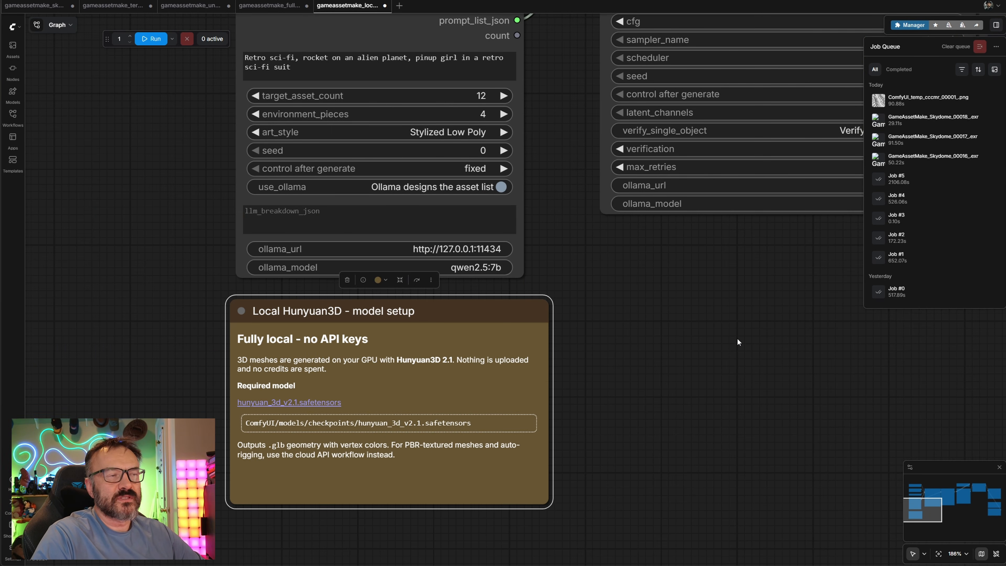
scroll(739, 339, down, 8)
drag(839, 333, 424, 374)
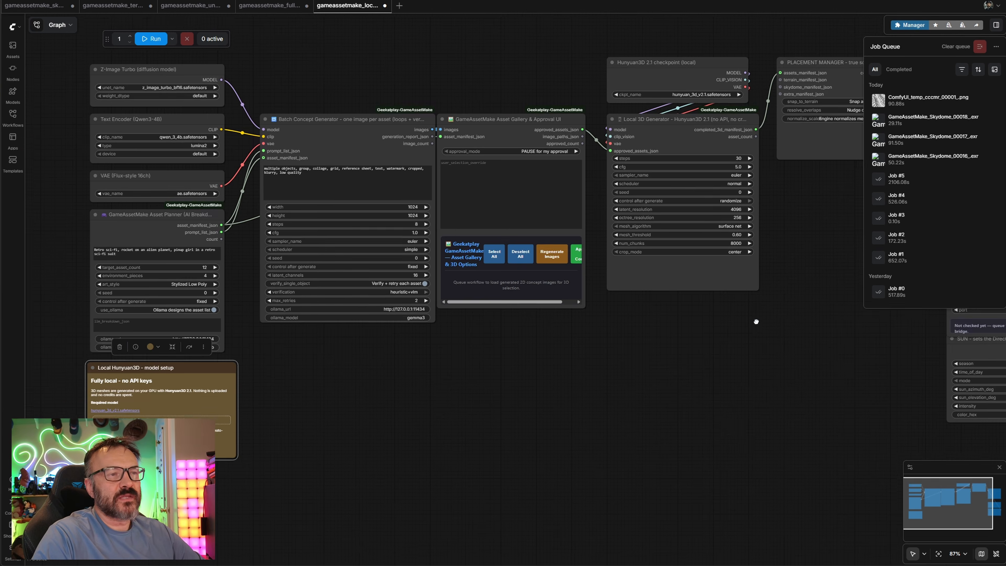
drag(755, 321, 371, 355)
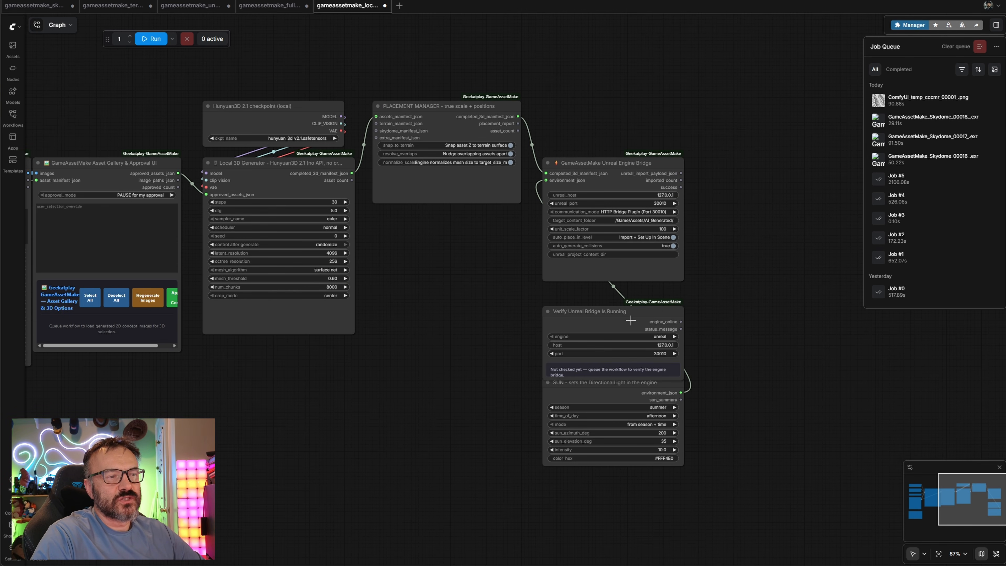
drag(631, 320, 459, 390)
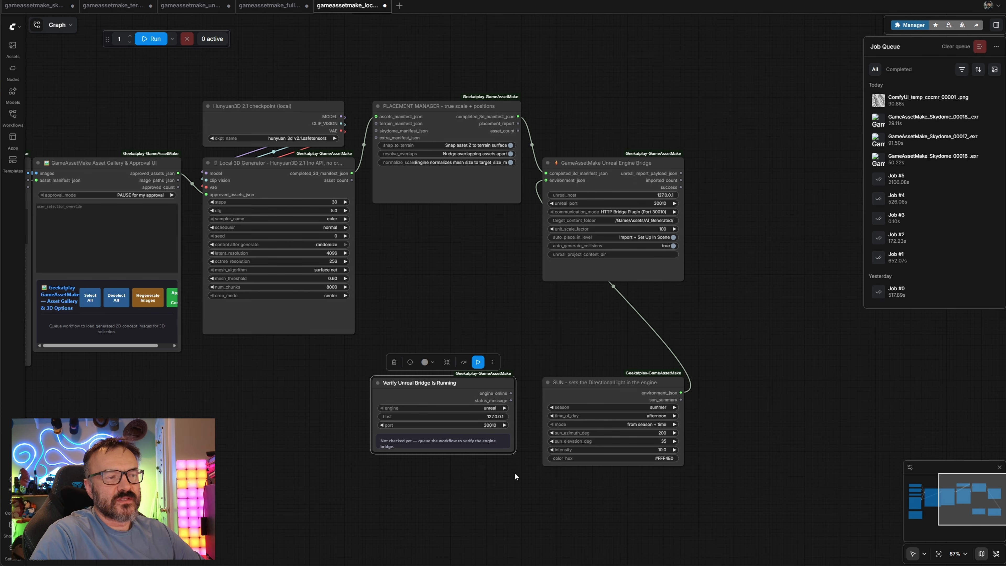
click(548, 331)
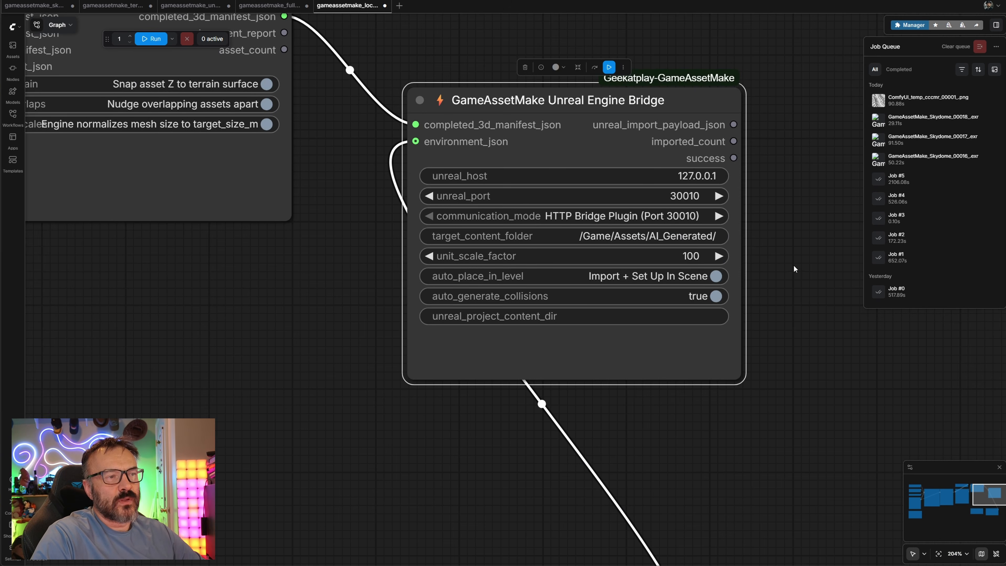
Examine the Unreal Engine Bridge, Local 3D Generator and Asset Planner node settings
drag(793, 265, 747, 260)
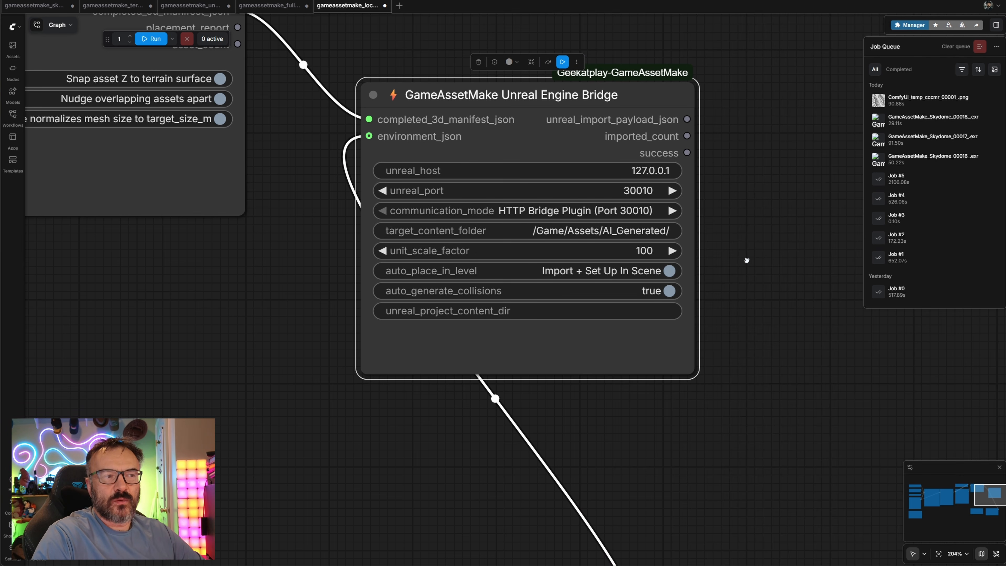
drag(344, 340, 921, 319)
drag(483, 301, 789, 205)
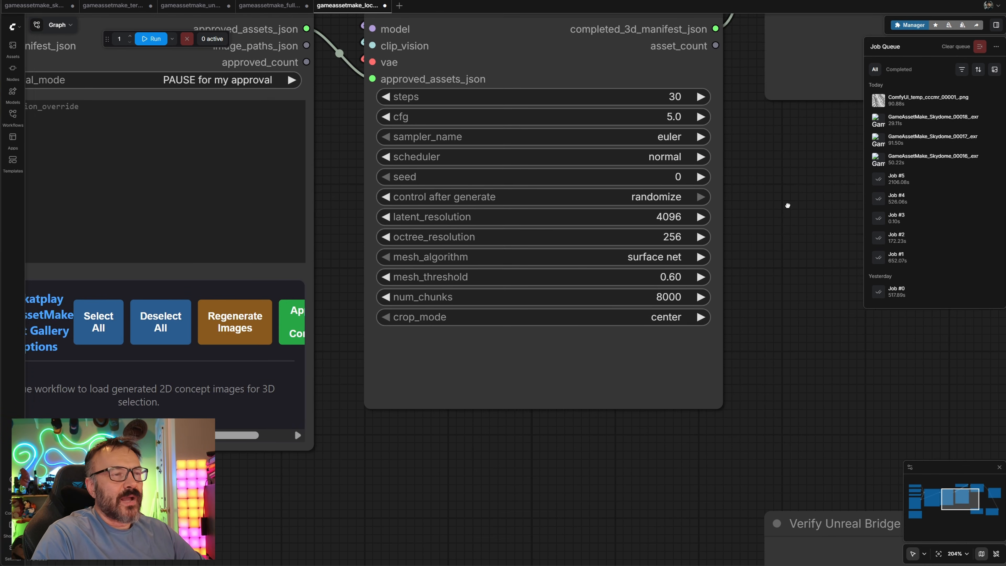
drag(805, 297, 63, 419)
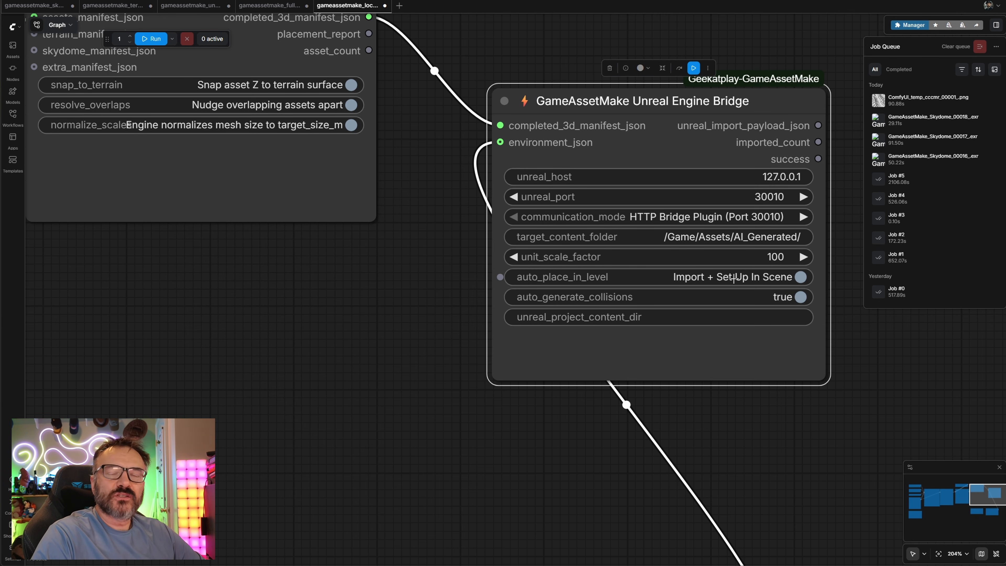
drag(255, 389, 948, 349)
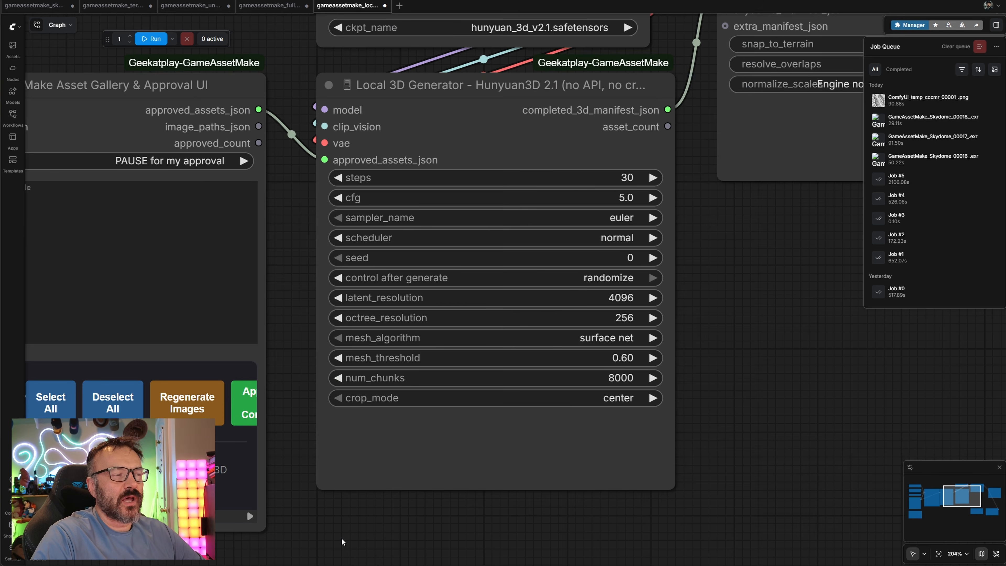
drag(343, 542, 703, 466)
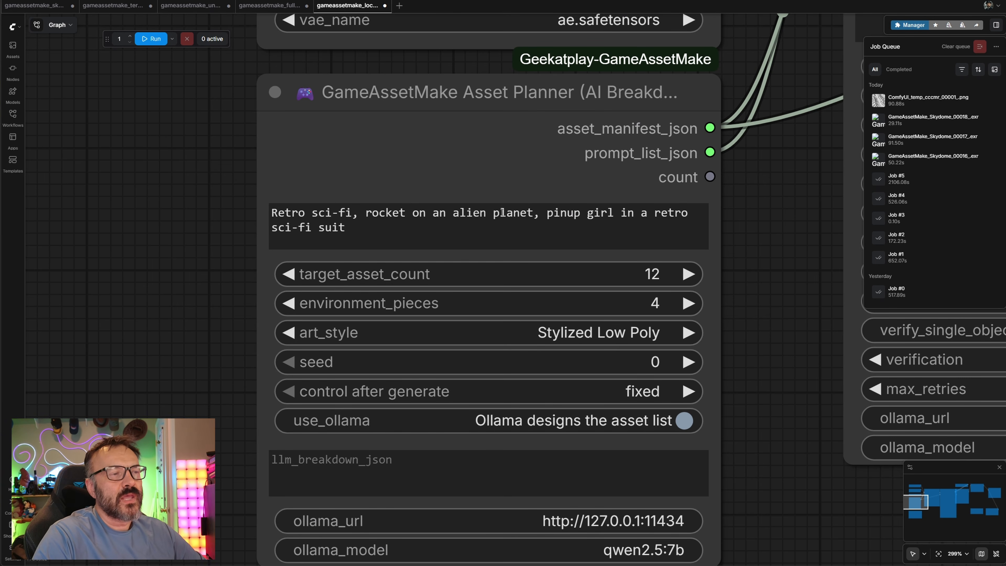
drag(748, 278, 679, 150)
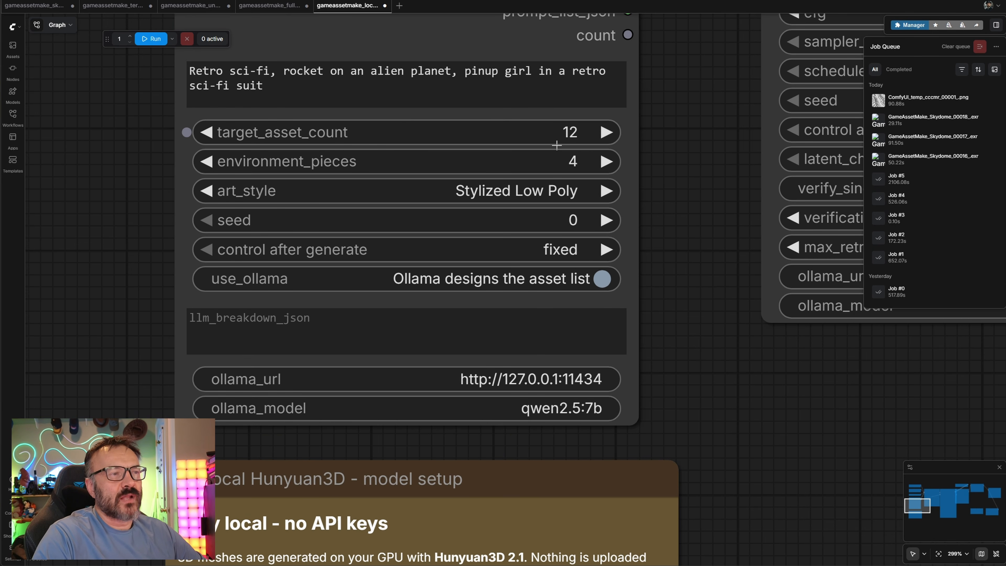
Set the Asset Planner's target_asset_count to 2 and environment_pieces to 2
click(565, 140)
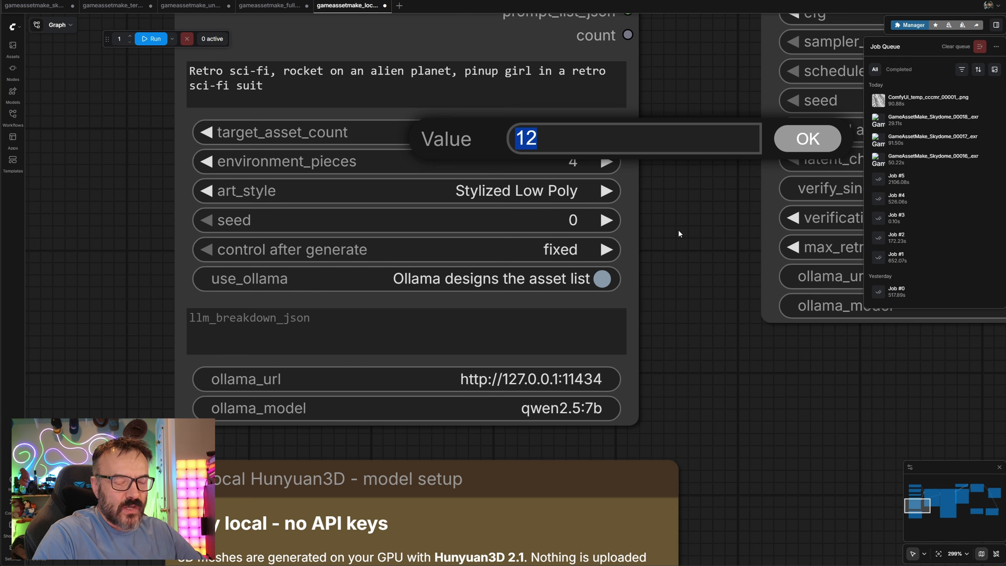
text(2)
key(Return)
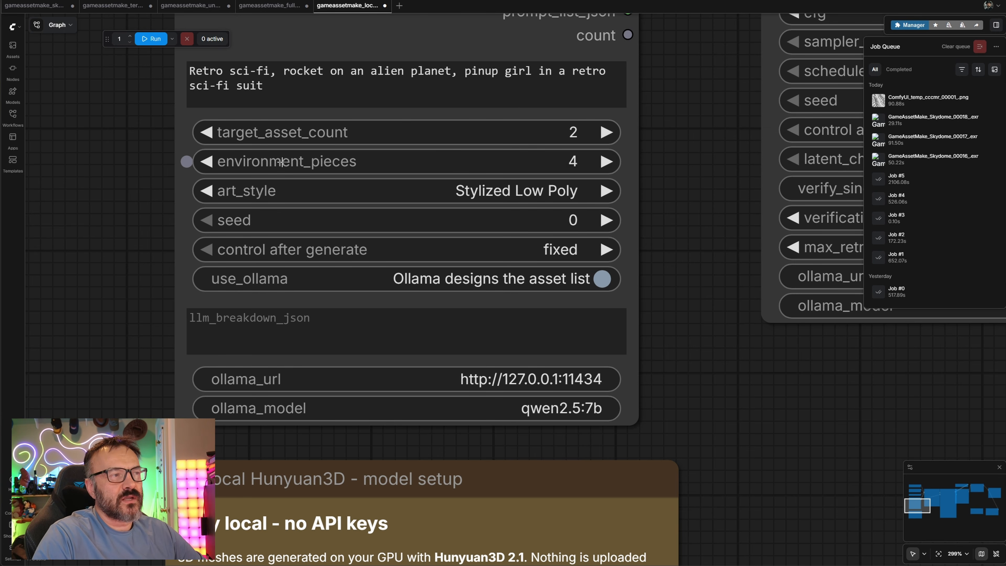
click(576, 162)
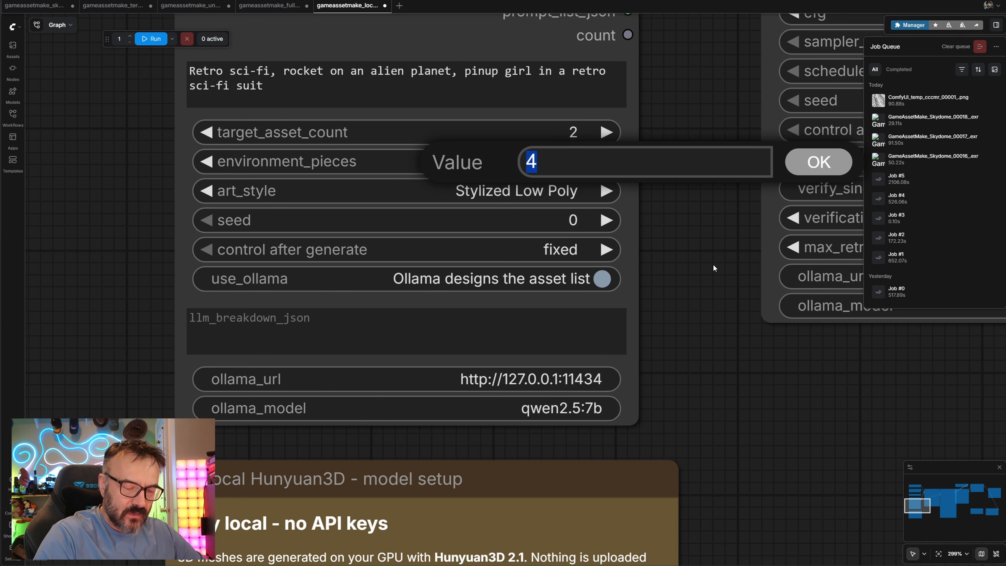
text(2)
key(Return)
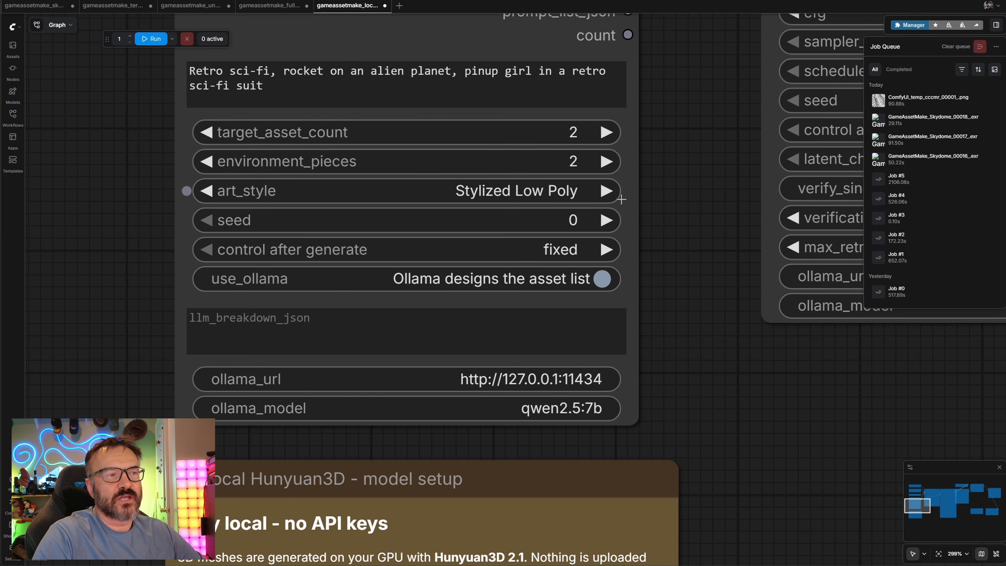
click(574, 191)
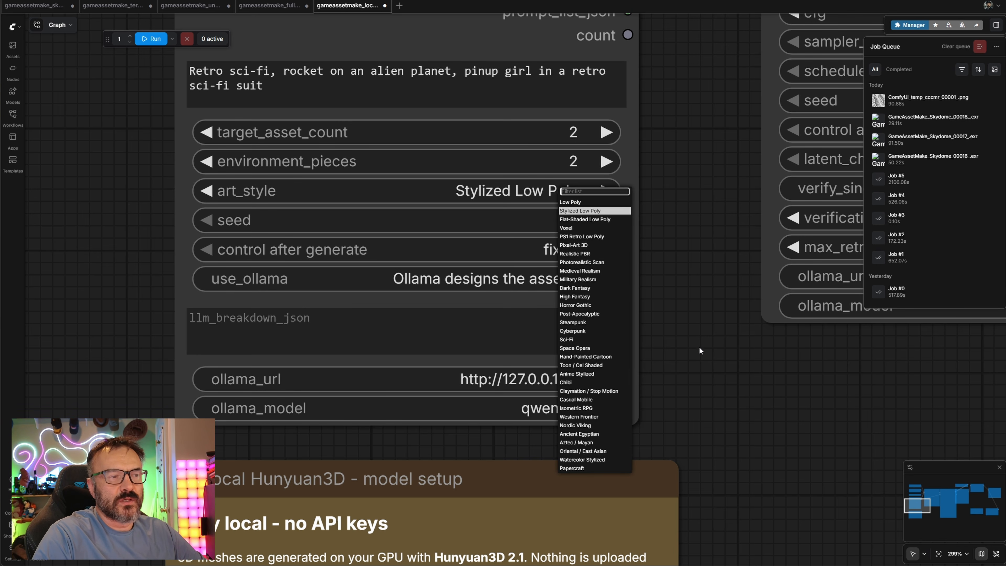
click(573, 340)
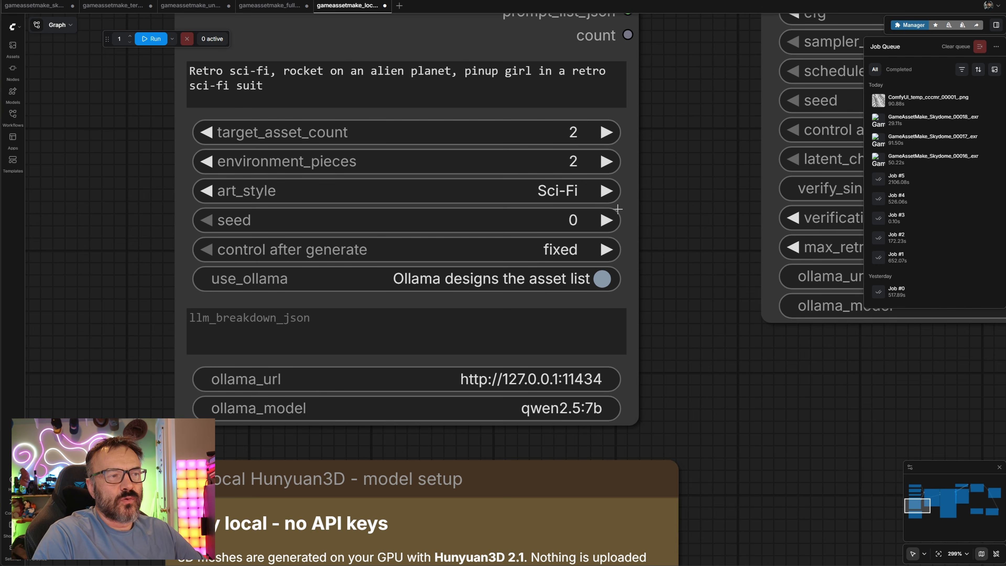
click(554, 191)
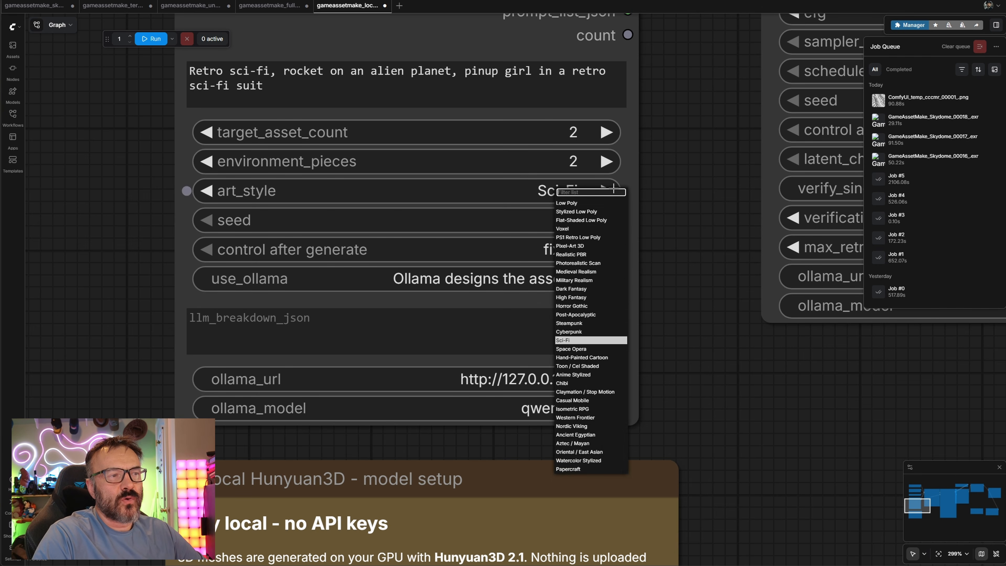
click(574, 212)
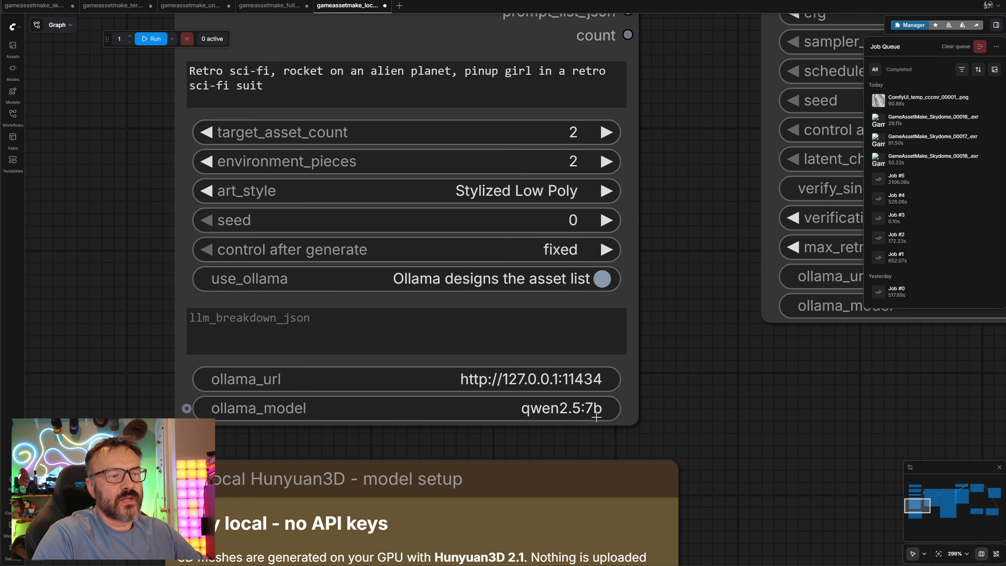
Review the generated concept images and the Asset Gallery & Approval panel options
scroll(511, 333, down, 4)
scroll(510, 334, up, 3)
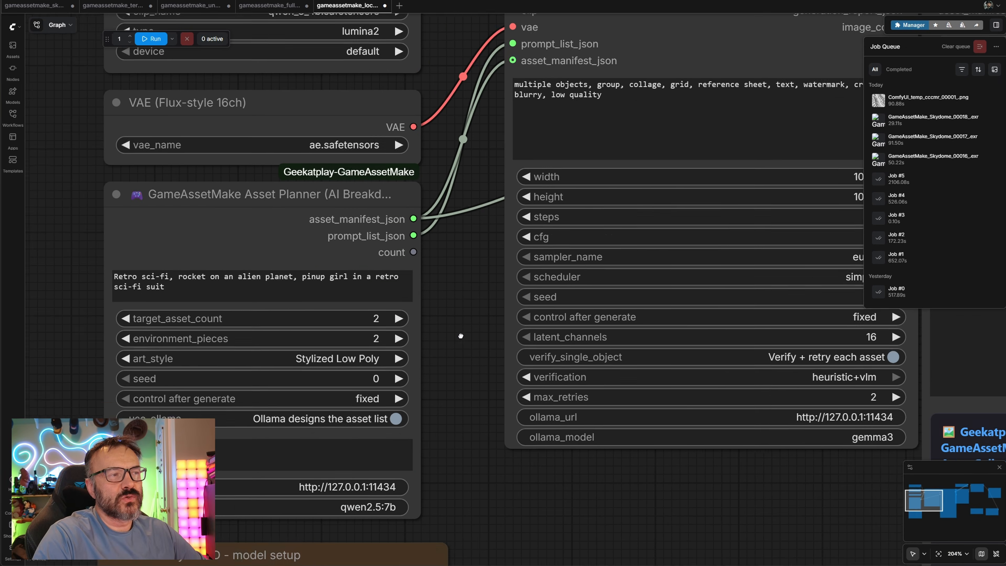
drag(460, 263, 192, 364)
scroll(199, 304, down, 3)
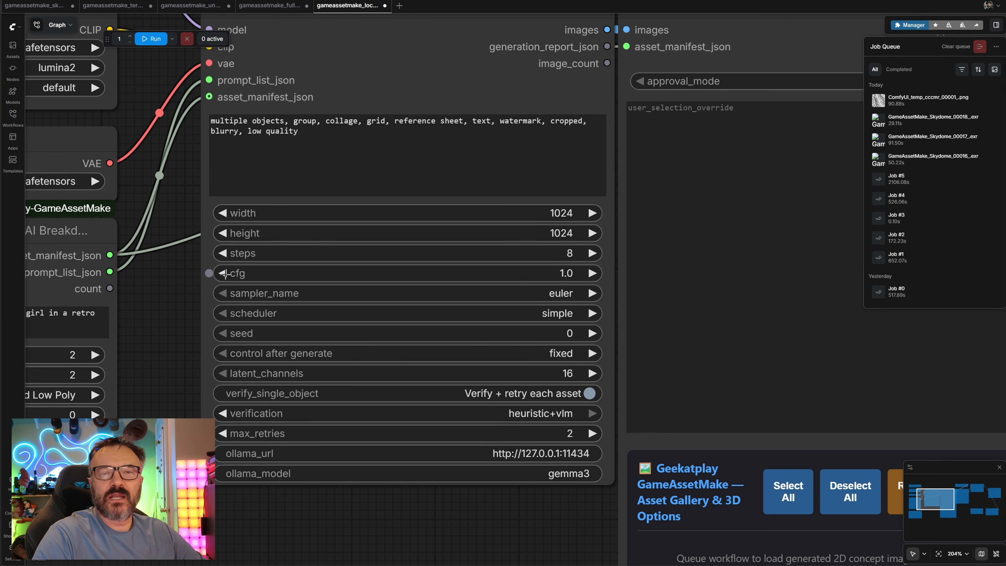
scroll(426, 295, down, 6)
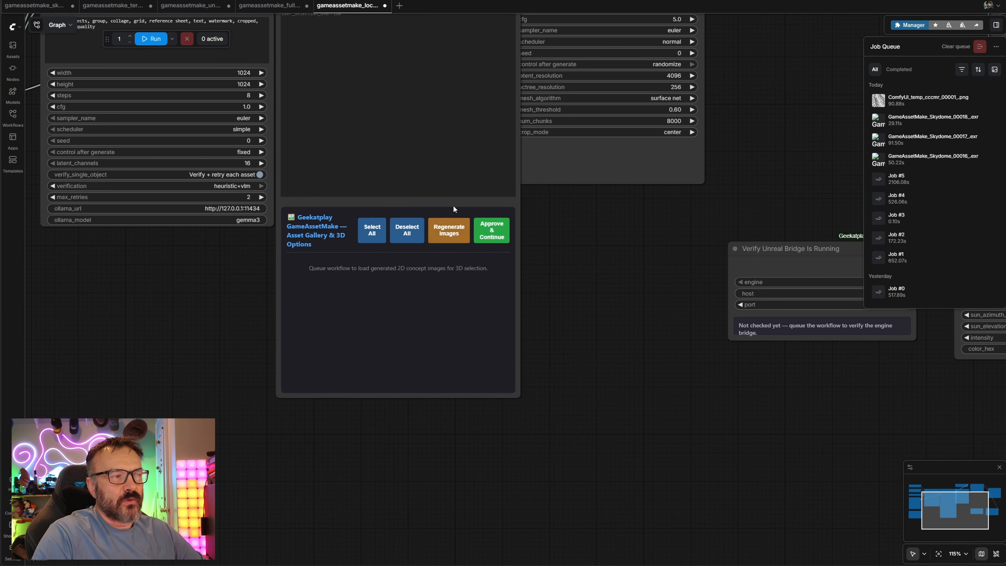
drag(605, 231, 686, 326)
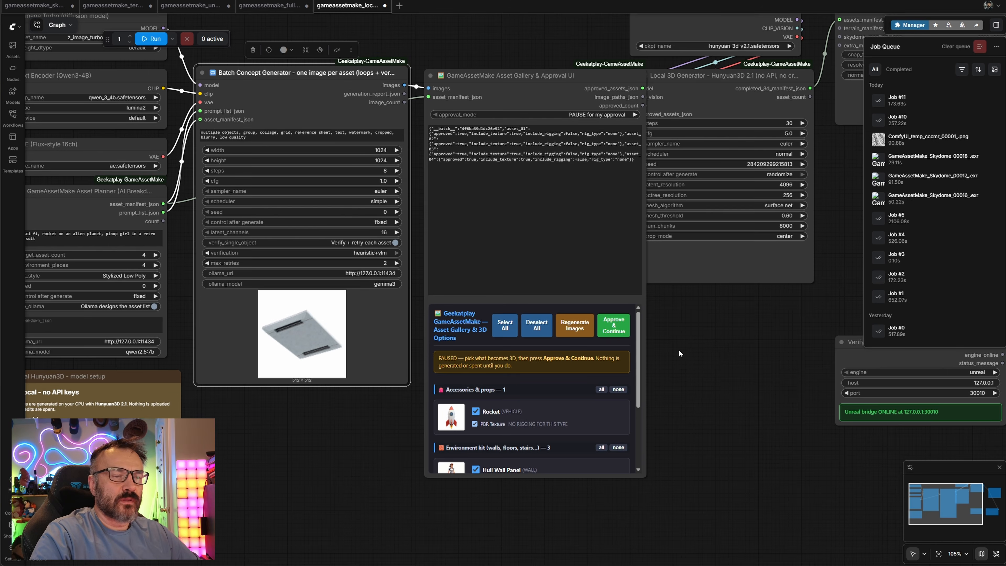
scroll(615, 409, up, 2)
scroll(593, 382, down, 1)
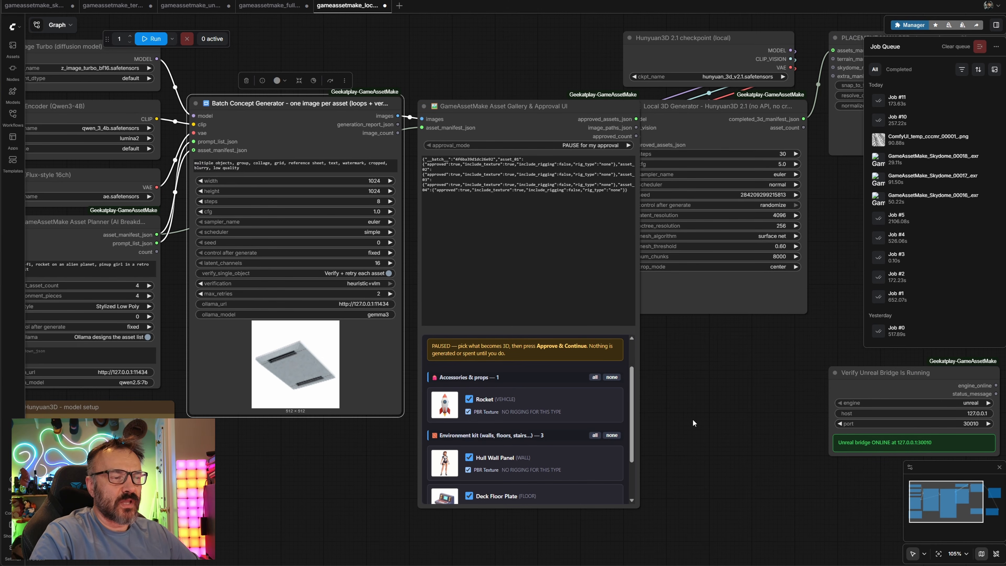
scroll(692, 418, up, 11)
drag(641, 367, 843, 422)
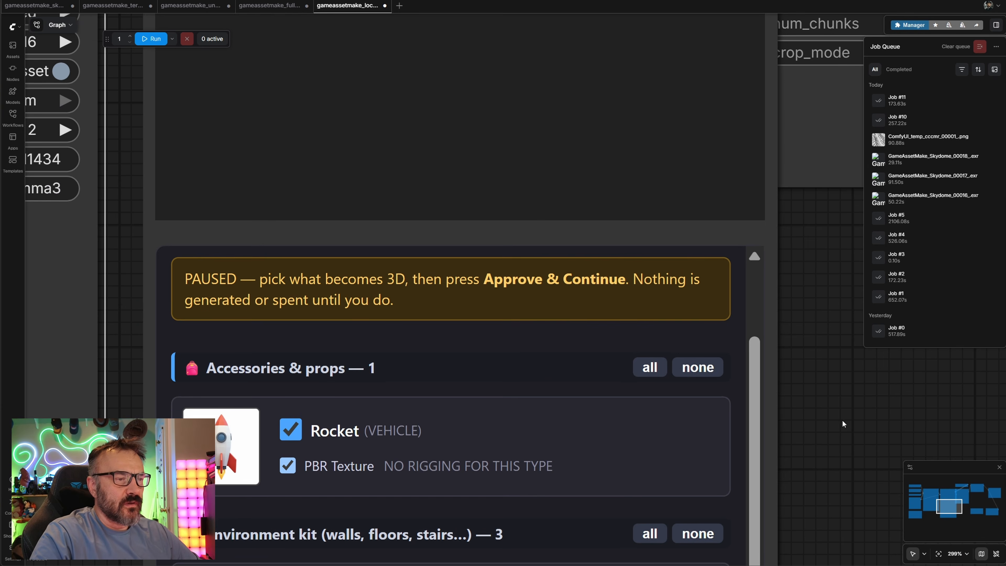
scroll(730, 444, up, 1)
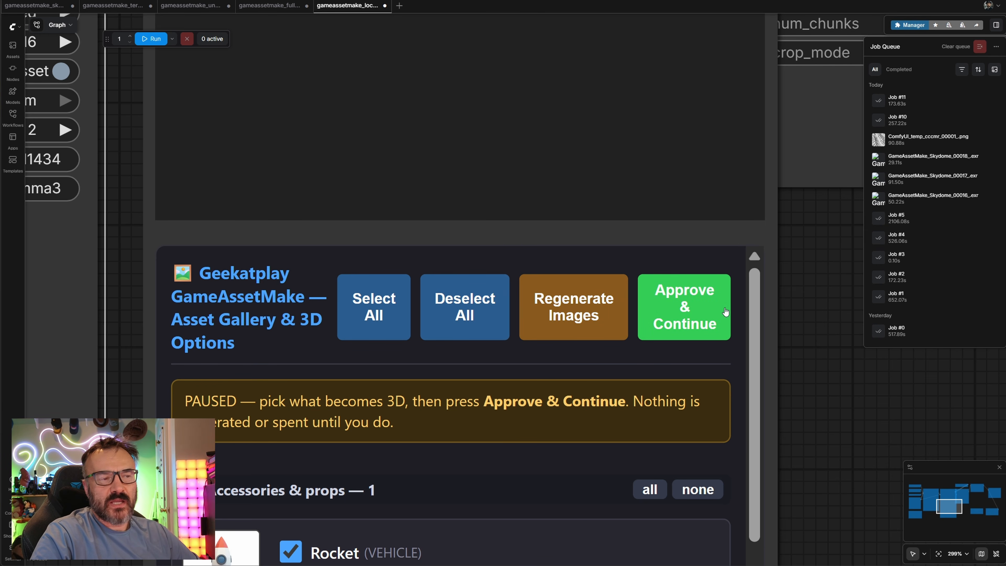
drag(829, 353, 822, 232)
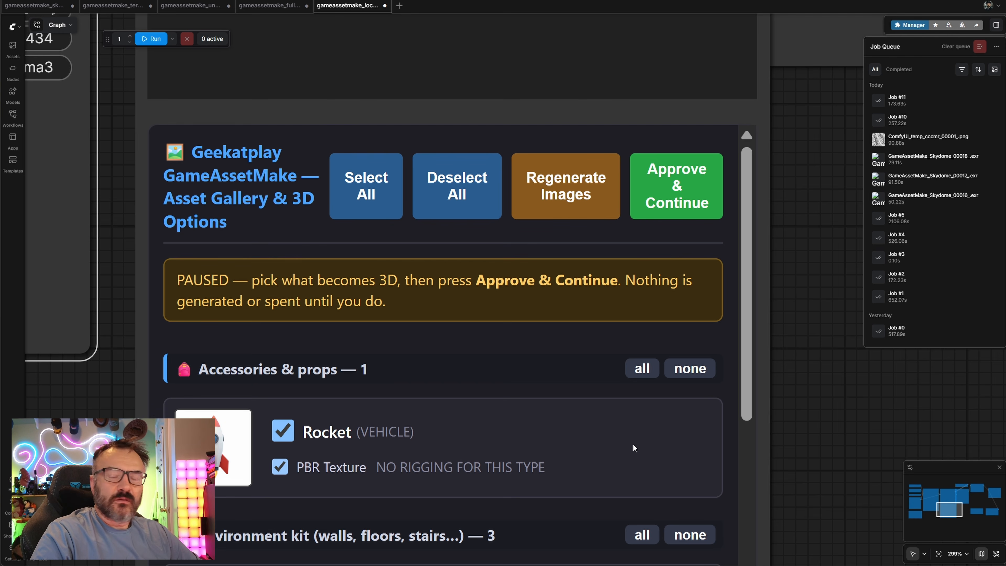
Approve the Rocket concept with PBR Texture enabled and continue to 3D generation
click(284, 431)
click(283, 432)
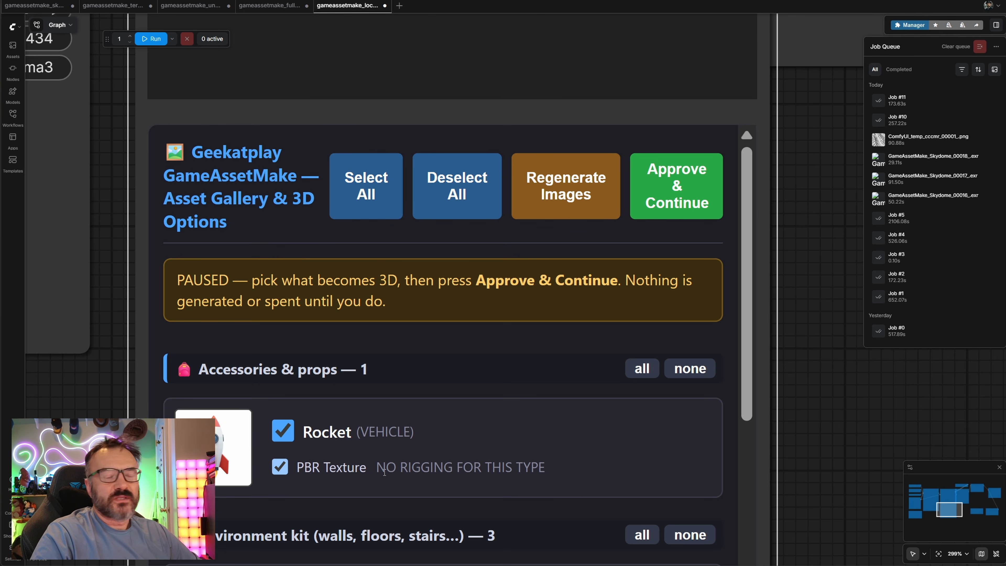
click(279, 468)
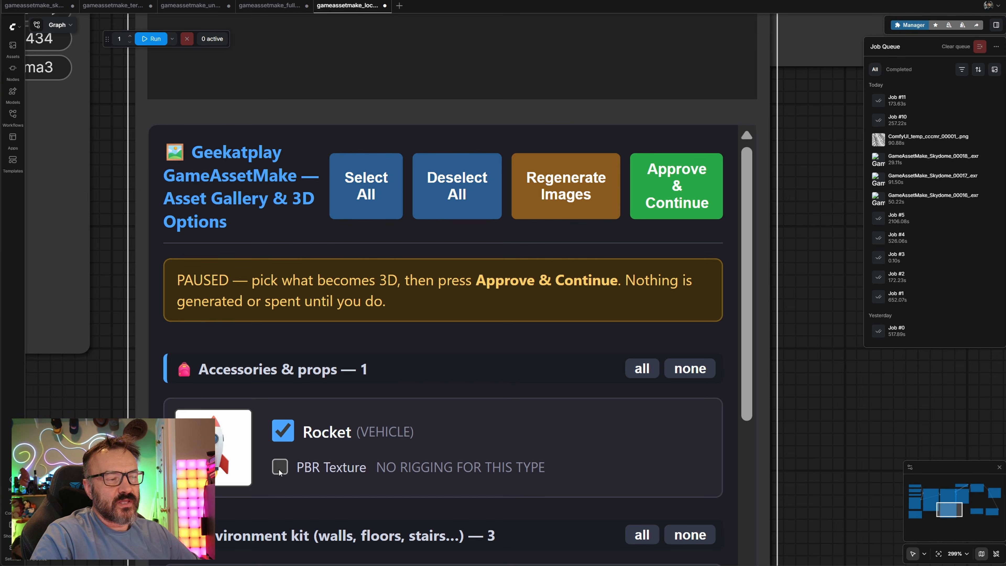
click(279, 468)
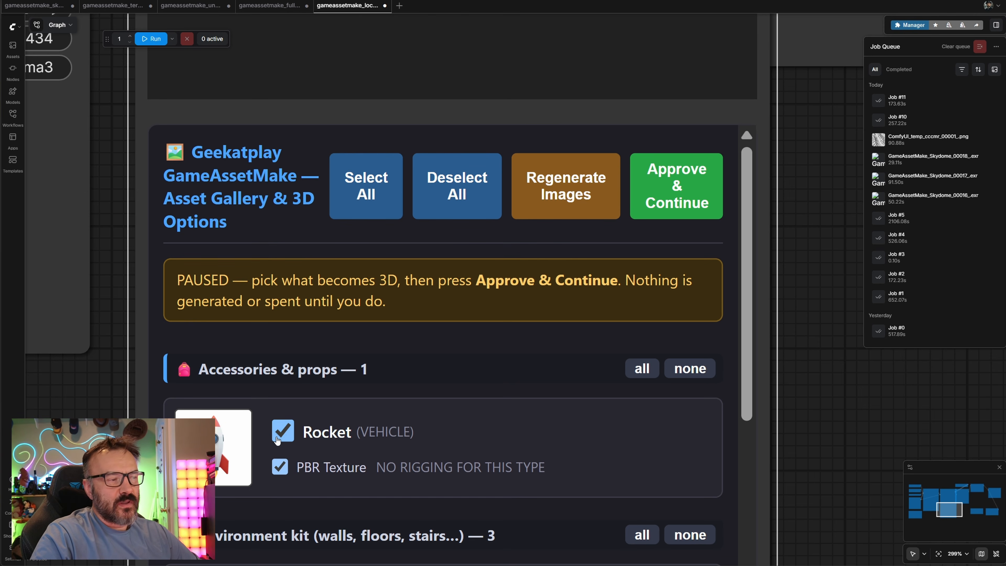
click(288, 434)
click(288, 434)
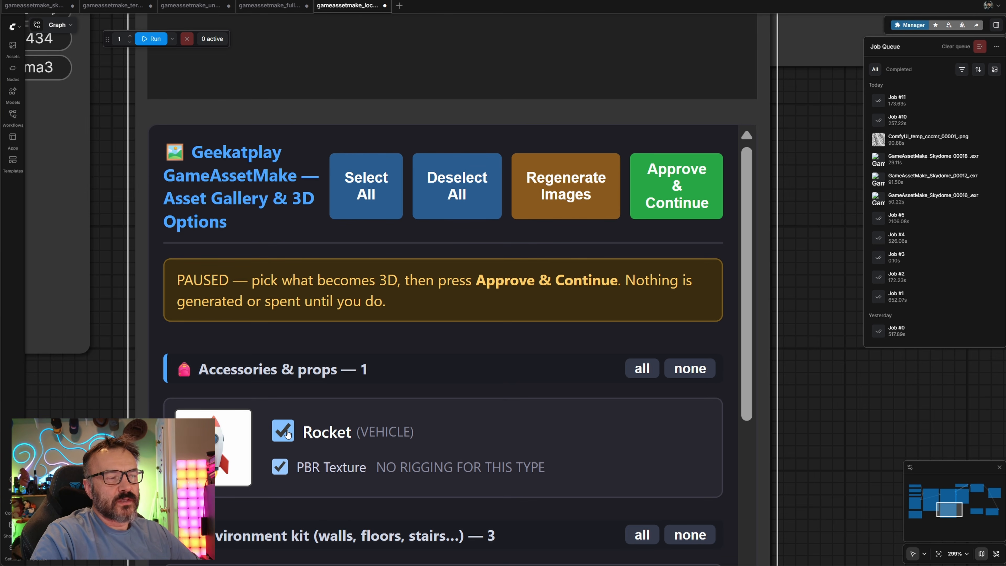
click(674, 183)
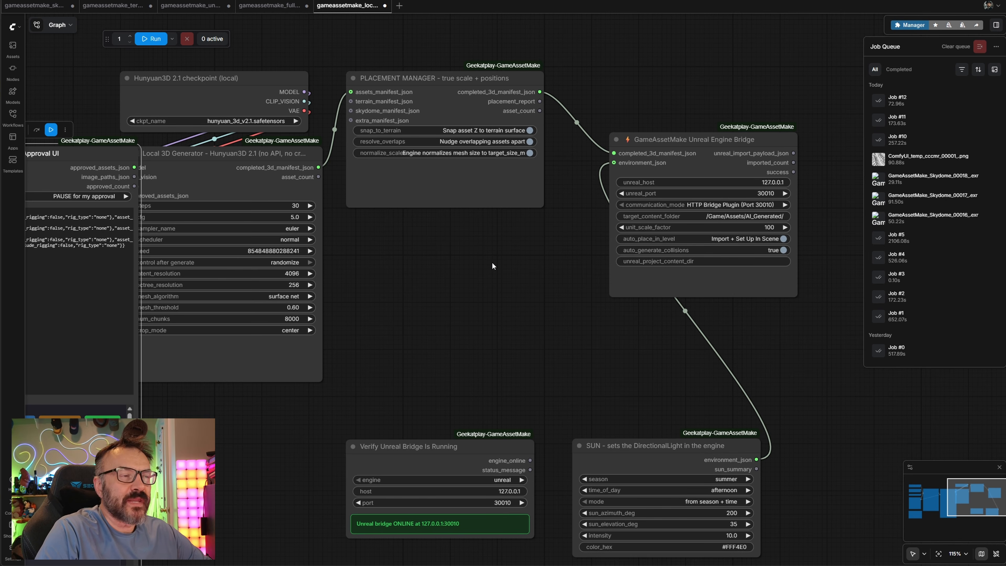
Nudge the Local 3D Generator node slightly downward
drag(460, 289, 478, 277)
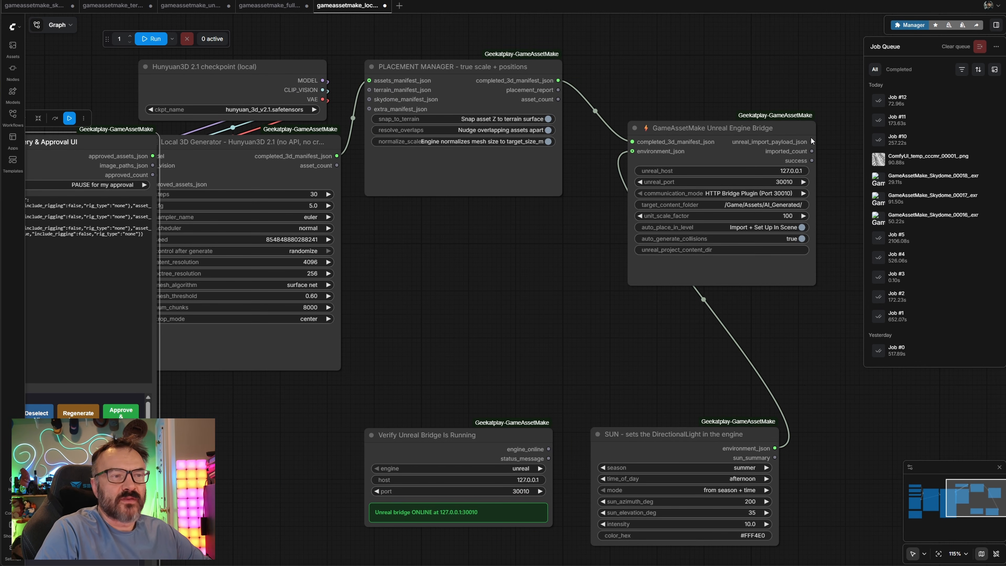
drag(273, 143, 291, 167)
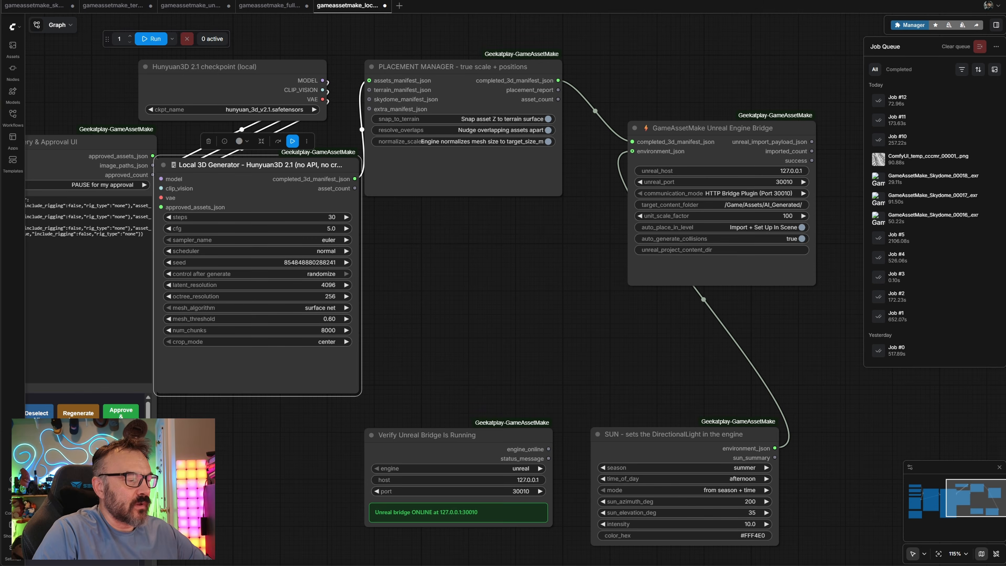
Switch to Unreal Engine and browse the Rocket asset's StaticMeshes folder in the AI_Generated content
click(273, 565)
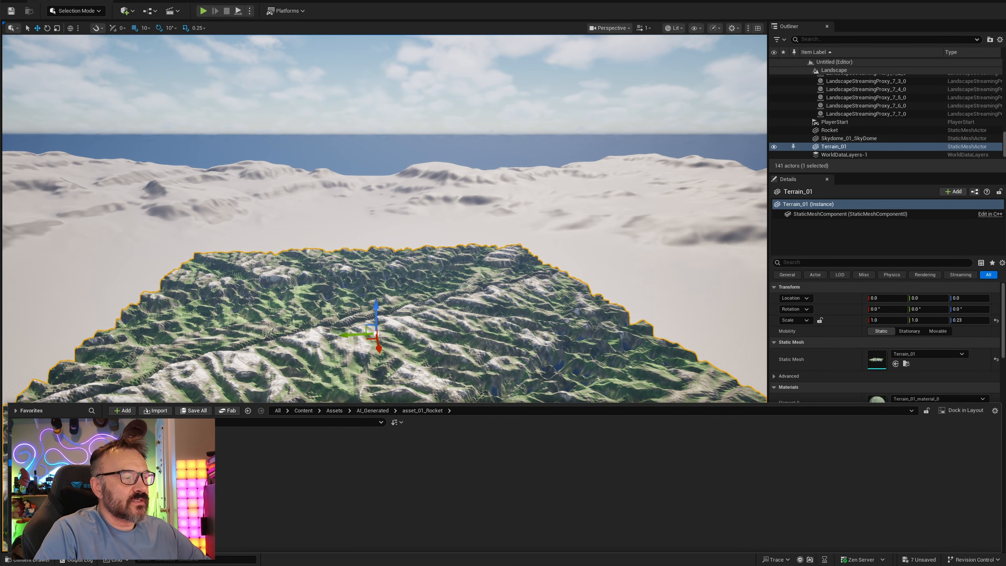
click(60, 469)
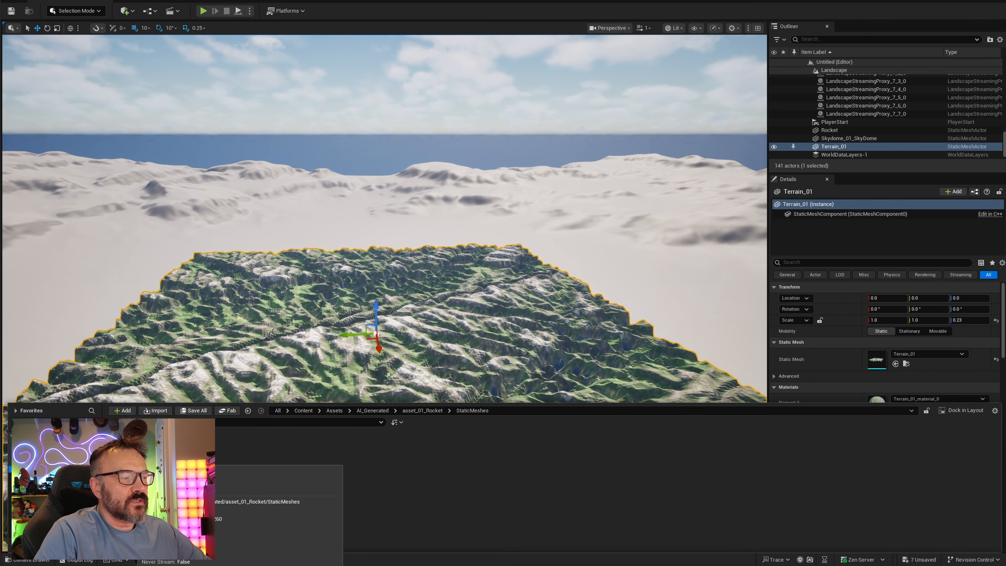
double_click(124, 458)
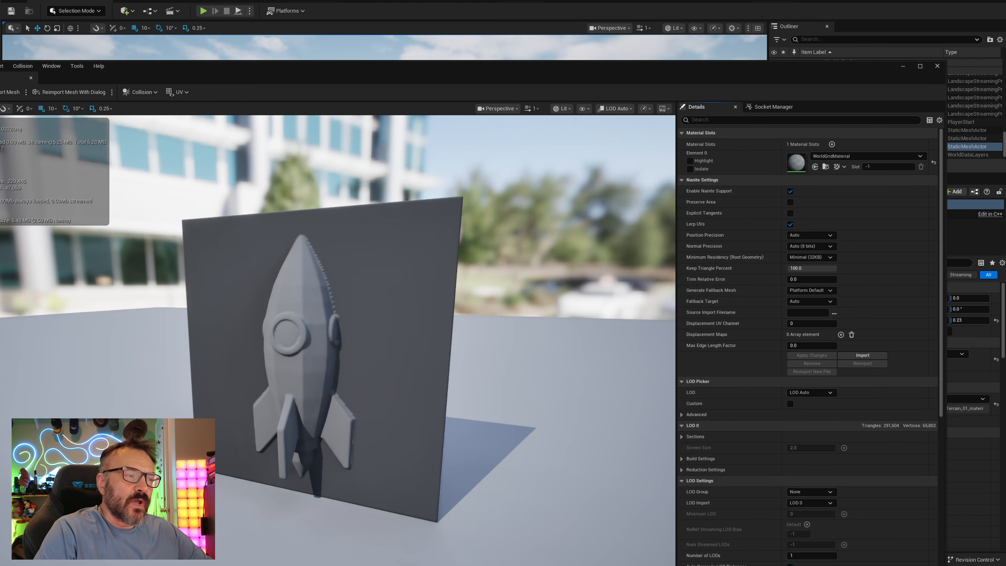
drag(336, 317, 309, 309)
drag(333, 409, 356, 410)
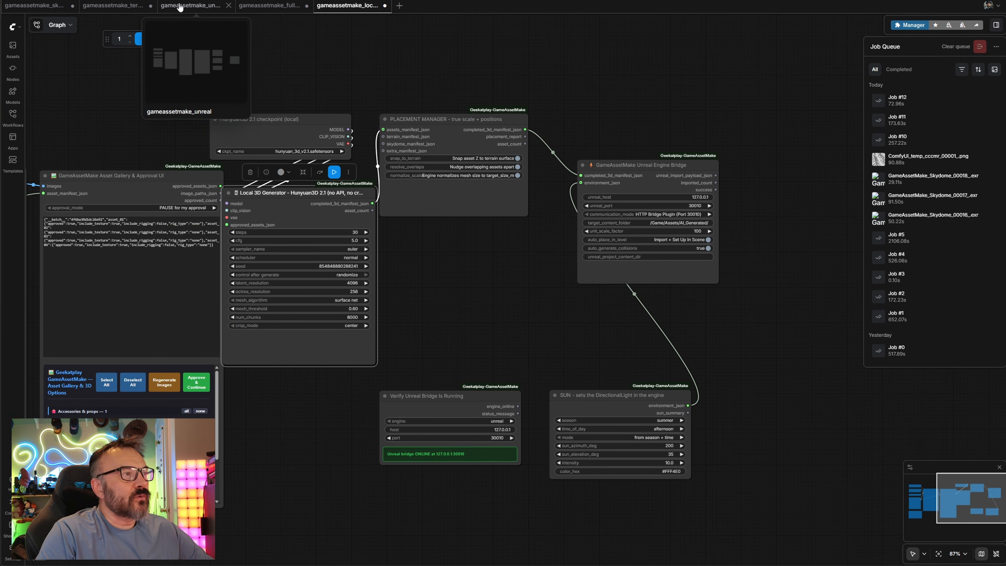
Switch to the gameassetmake_unreal workflow and review its 3D Generator, Asset Planner and gallery nodes
click(180, 5)
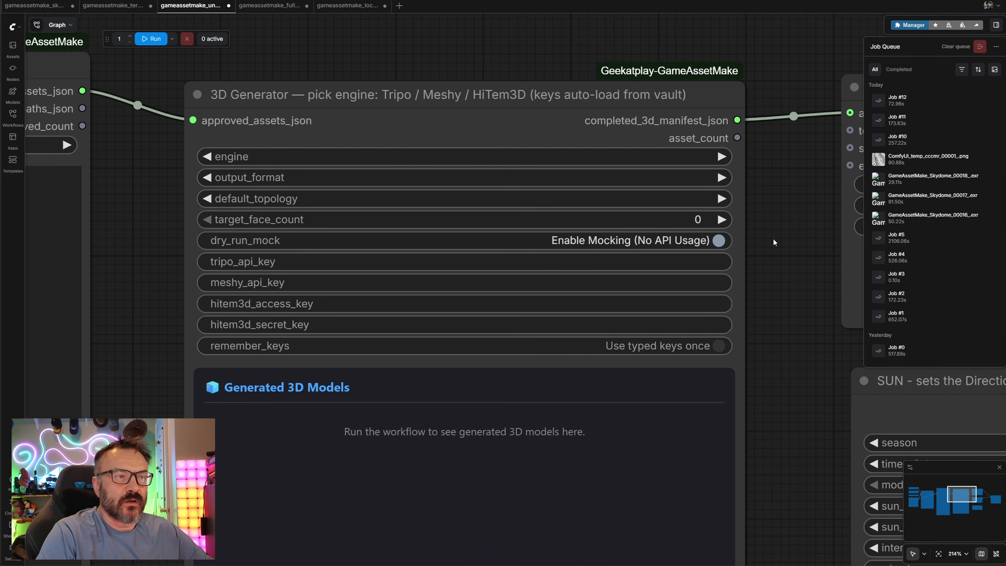
scroll(773, 238, down, 2)
drag(733, 280, 752, 309)
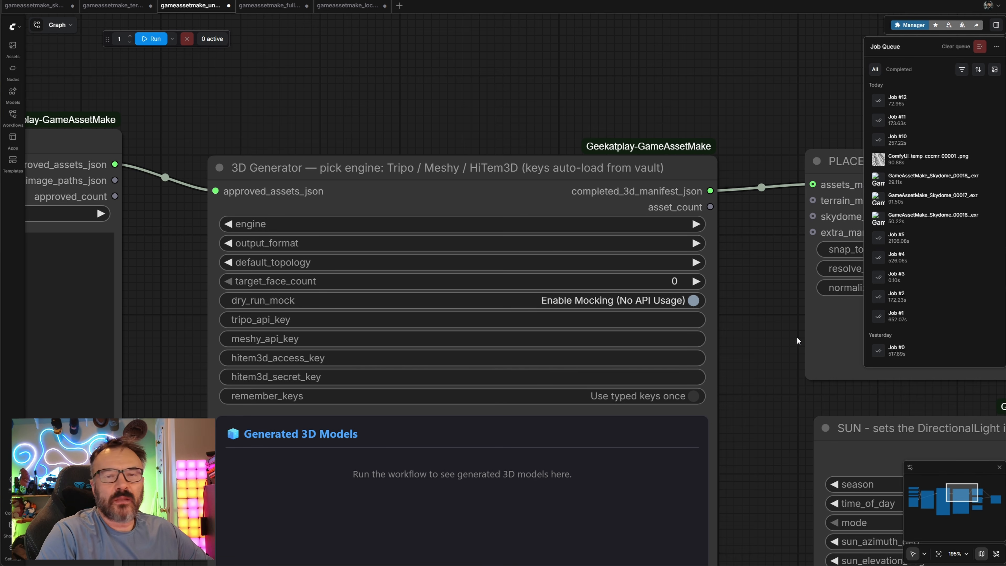
drag(758, 331, 775, 314)
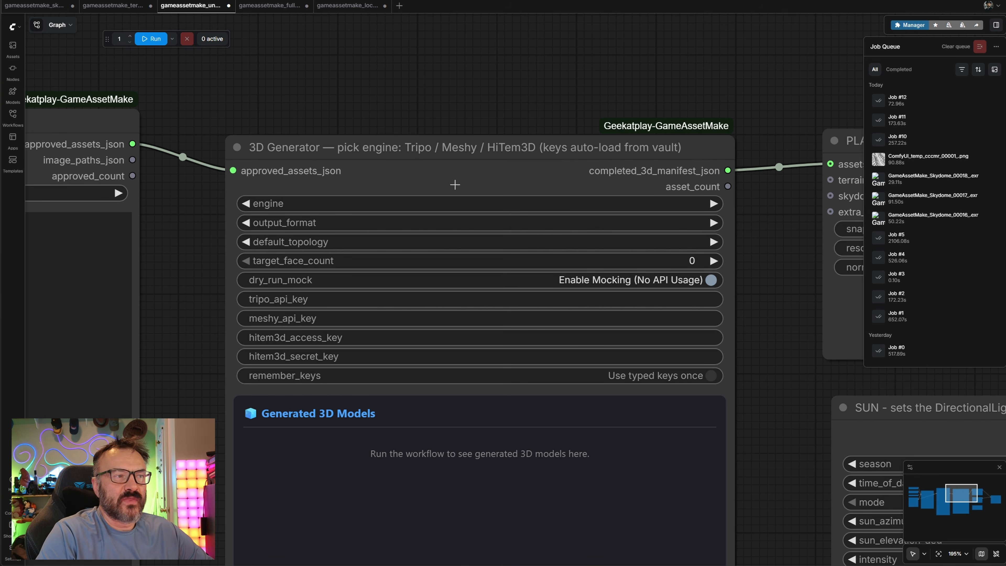
drag(784, 358, 770, 328)
drag(212, 457, 686, 435)
scroll(685, 437, down, 4)
scroll(684, 437, down, 4)
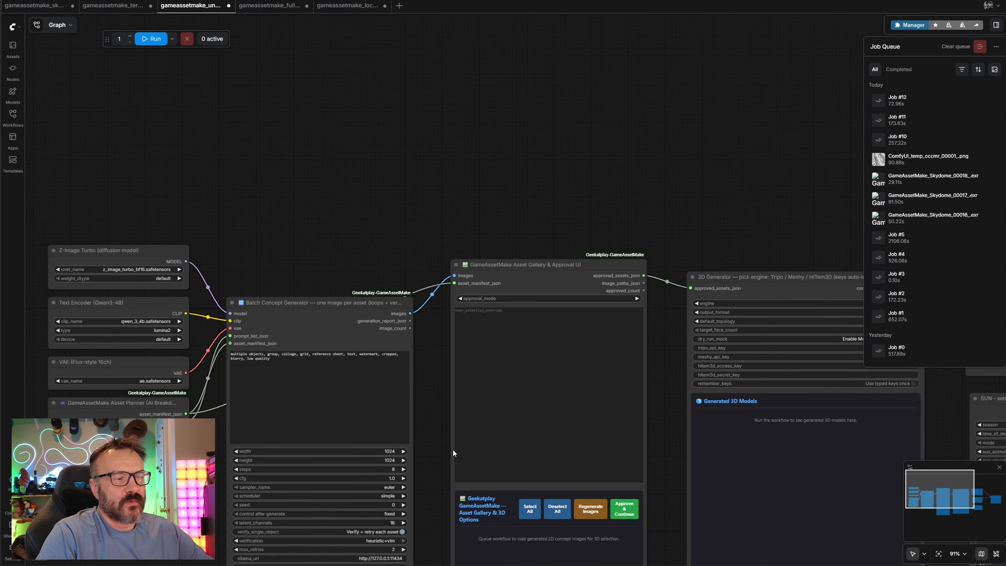
drag(450, 453, 592, 294)
scroll(317, 317, up, 10)
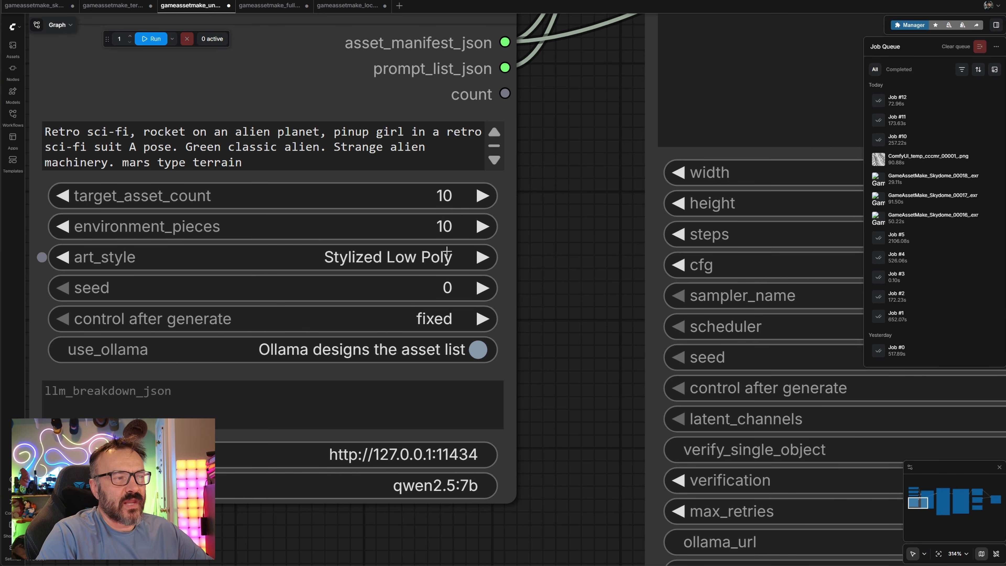
scroll(538, 380, down, 3)
scroll(537, 379, down, 5)
drag(488, 410, 43, 442)
drag(763, 298, 659, 293)
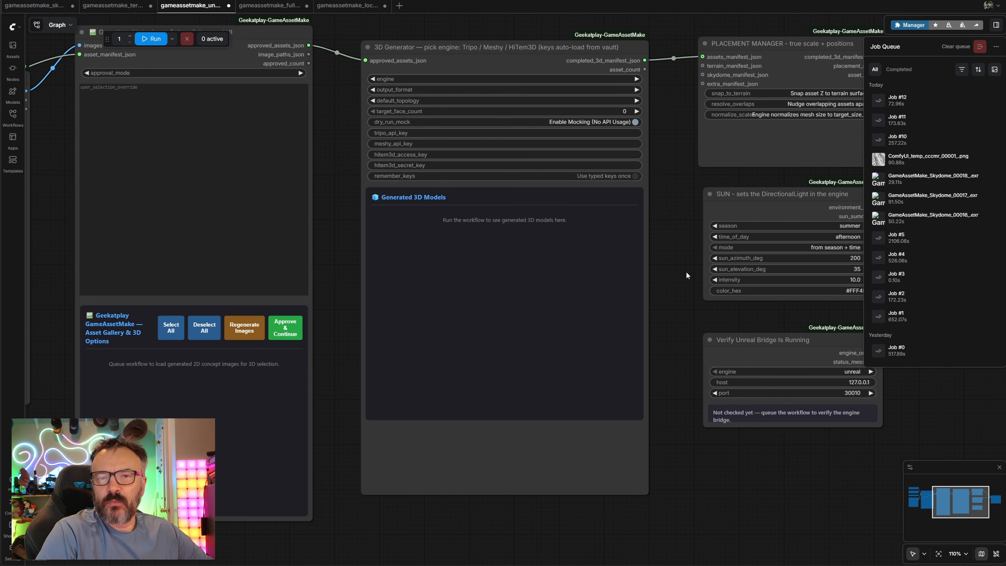
Queue the gameassetmake_unreal workflow to run
drag(694, 227, 722, 249)
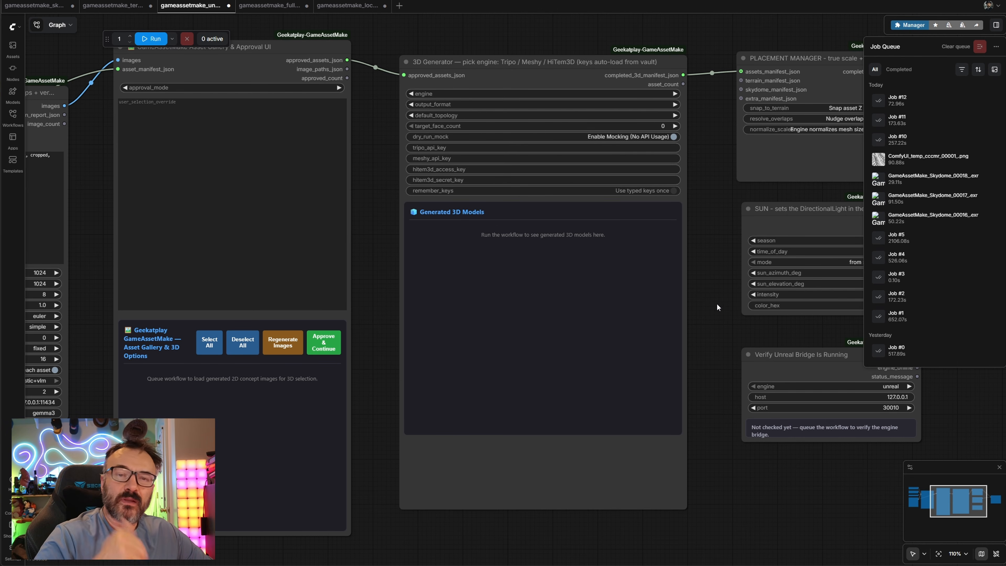
drag(406, 281, 405, 256)
drag(367, 285, 930, 242)
click(144, 40)
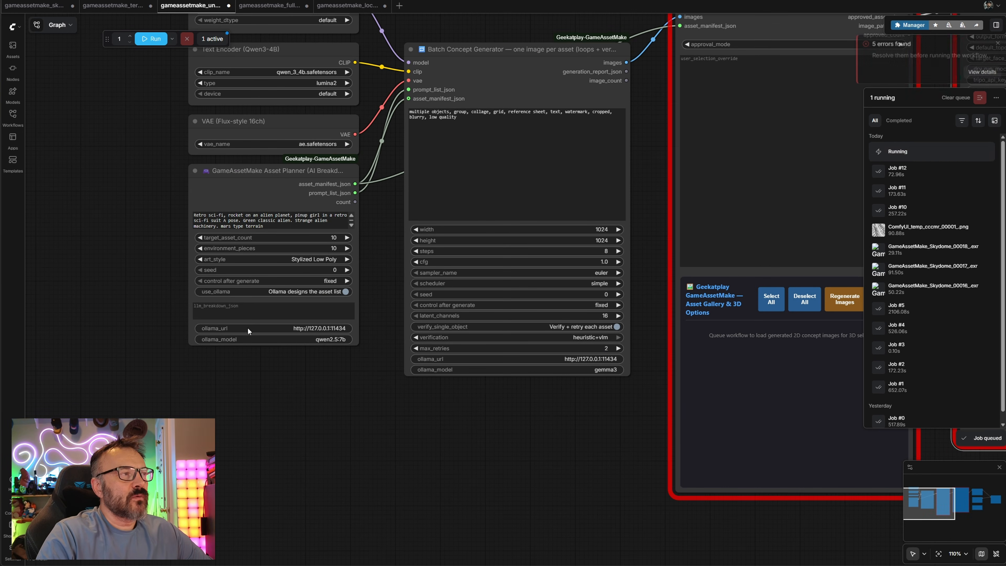
Deselect the Hull Wall Panel, Deck Floor Plate, Ceiling Duct Panel and Blast Door Frame concepts in the approval gallery
drag(849, 384, 608, 425)
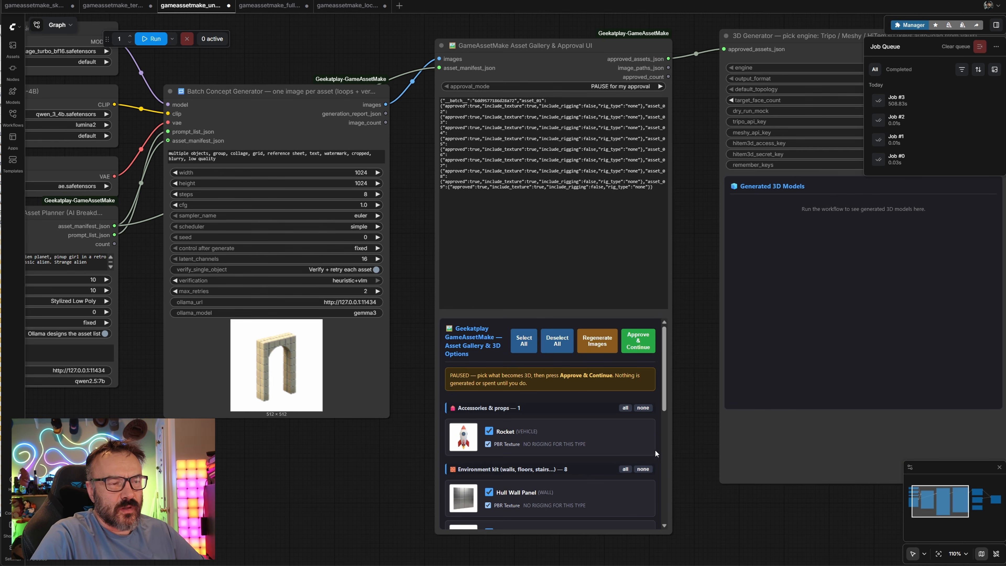
scroll(695, 463, up, 10)
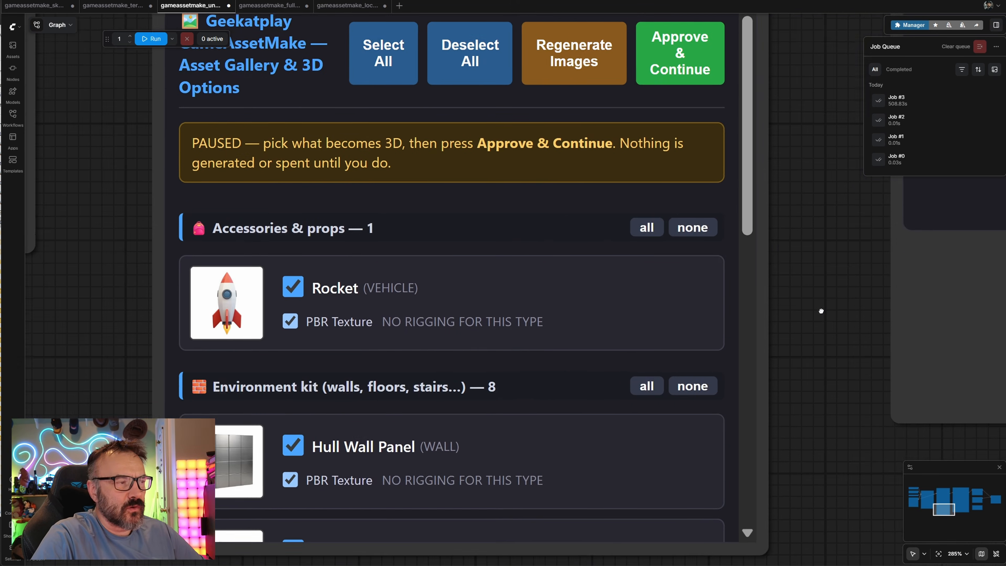
drag(821, 311, 857, 261)
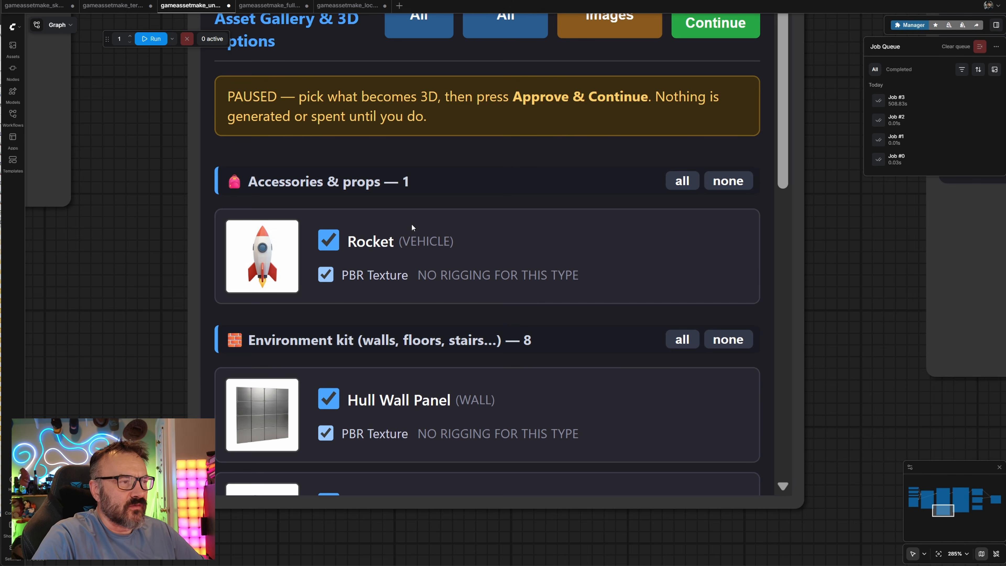
scroll(531, 328, down, 15)
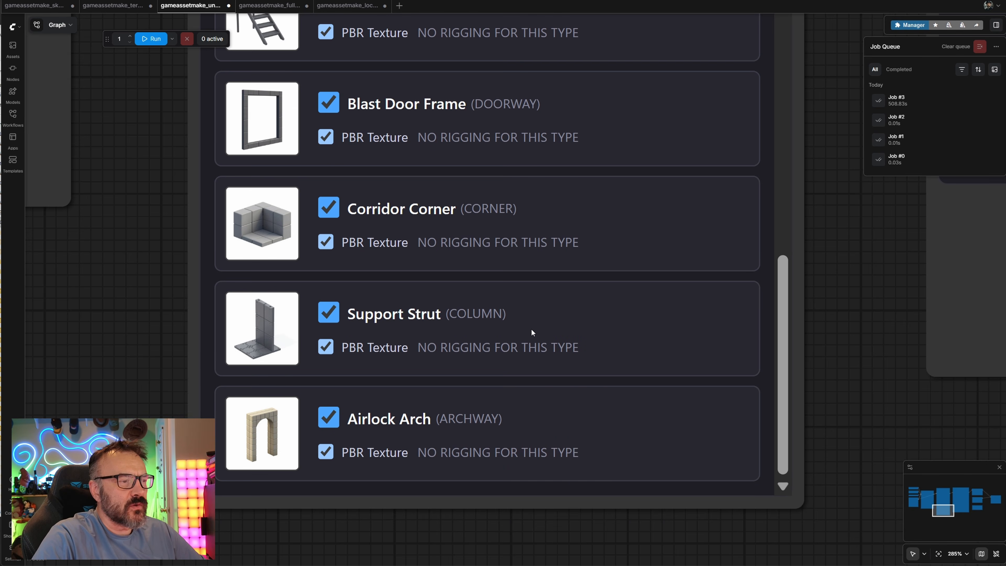
scroll(529, 329, up, 15)
scroll(428, 311, down, 5)
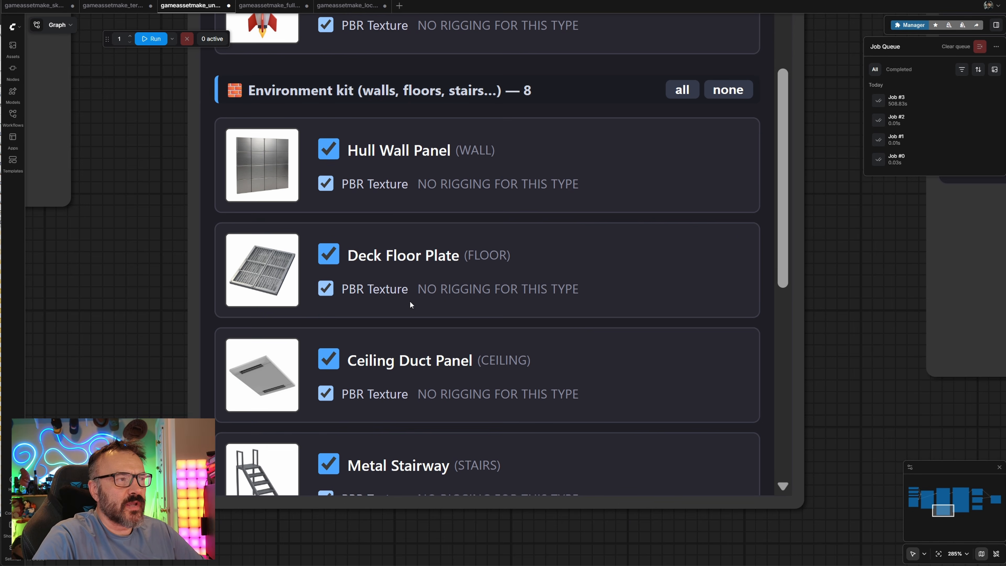
click(328, 149)
click(329, 253)
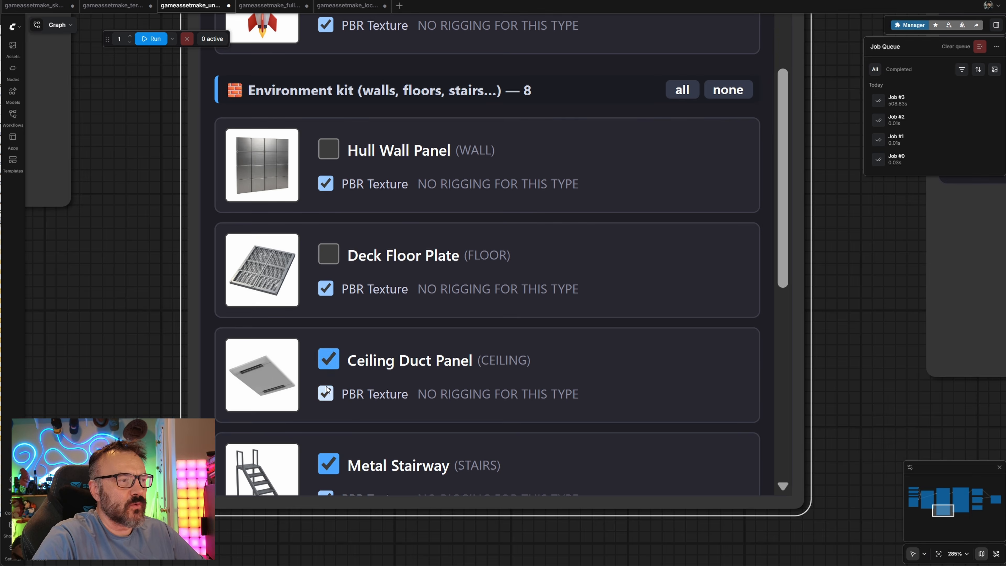
click(329, 359)
scroll(328, 359, down, 3)
click(328, 219)
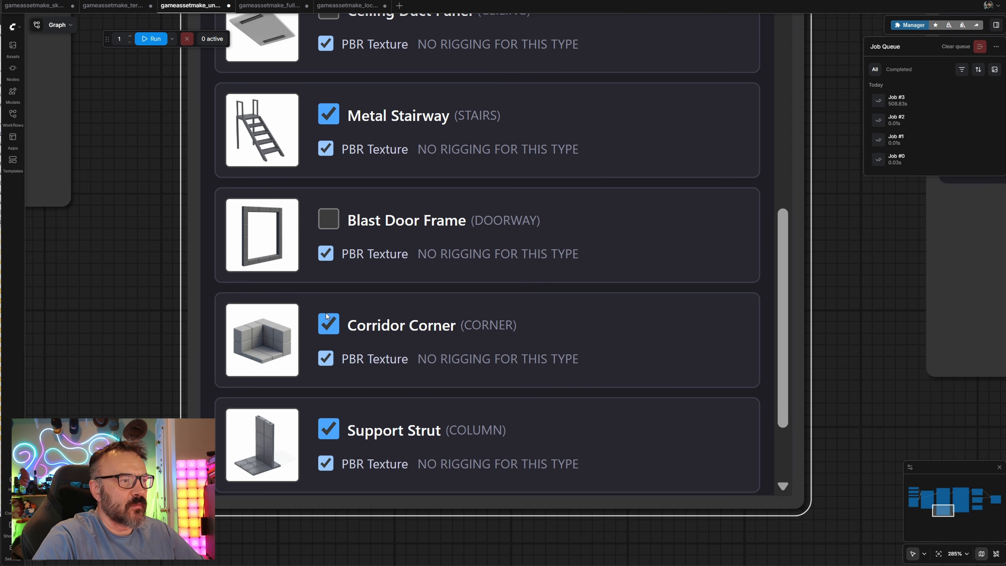
Approve the remaining selected concepts and continue to 3D generation
scroll(658, 332, up, 4)
scroll(858, 319, down, 4)
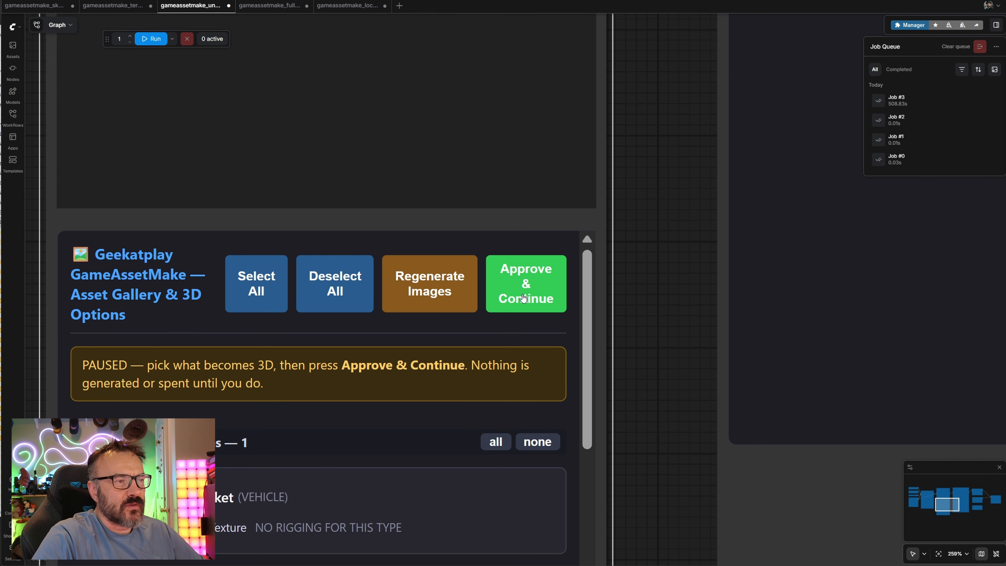
click(528, 296)
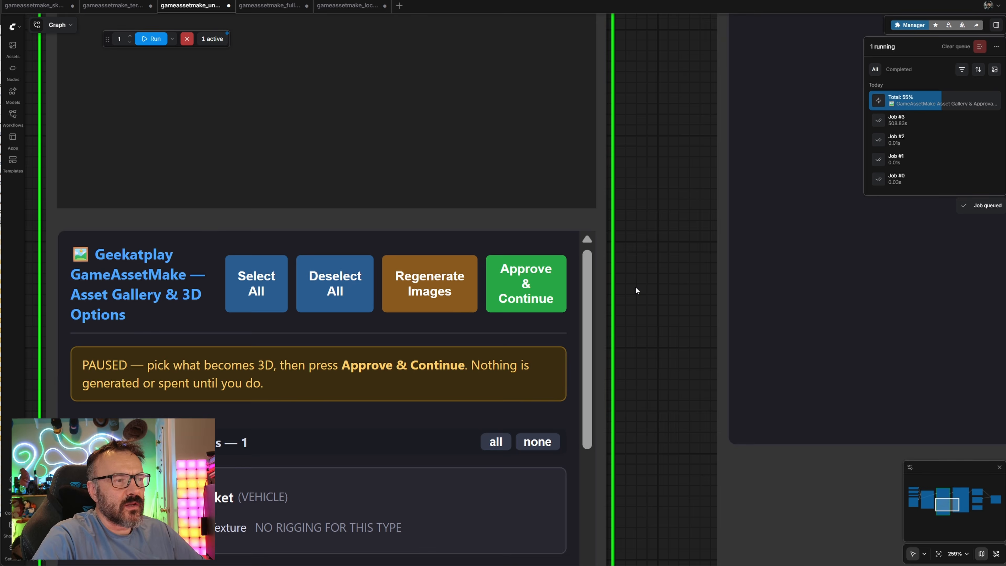
Open the 3D preview of the generated Rocket model and orbit around it
scroll(636, 286, down, 3)
drag(636, 269, 287, 542)
drag(784, 286, 737, 248)
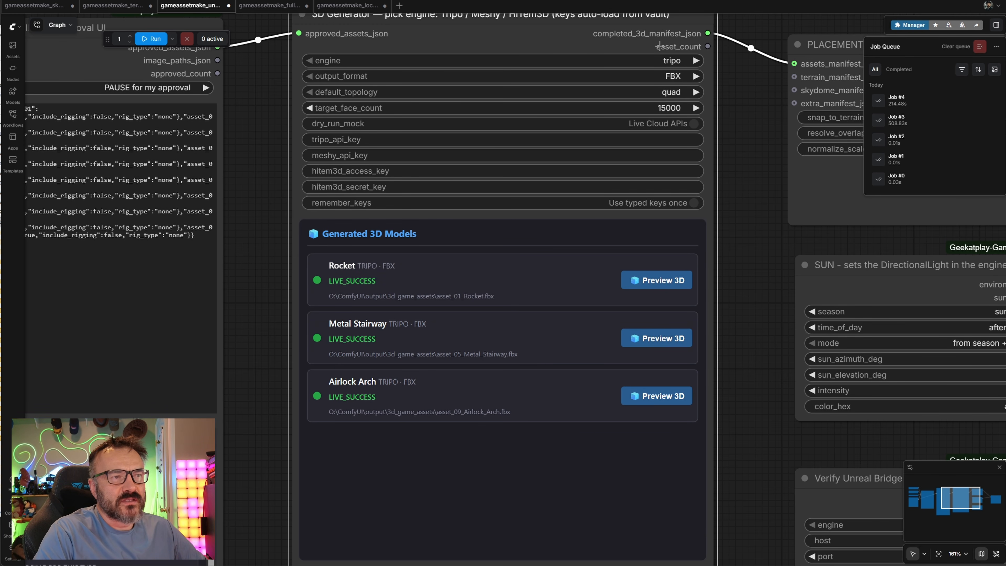
click(654, 281)
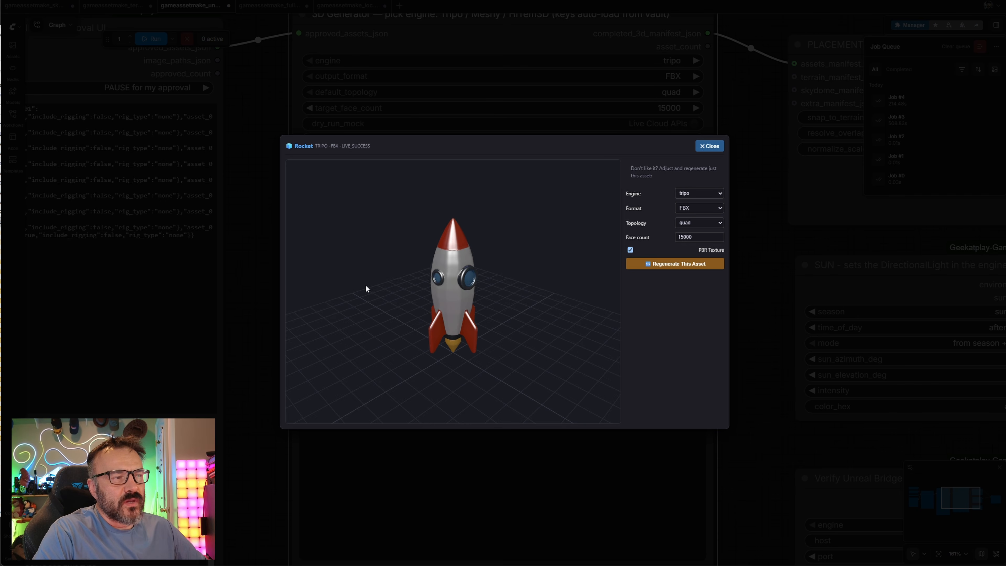
drag(366, 286, 495, 291)
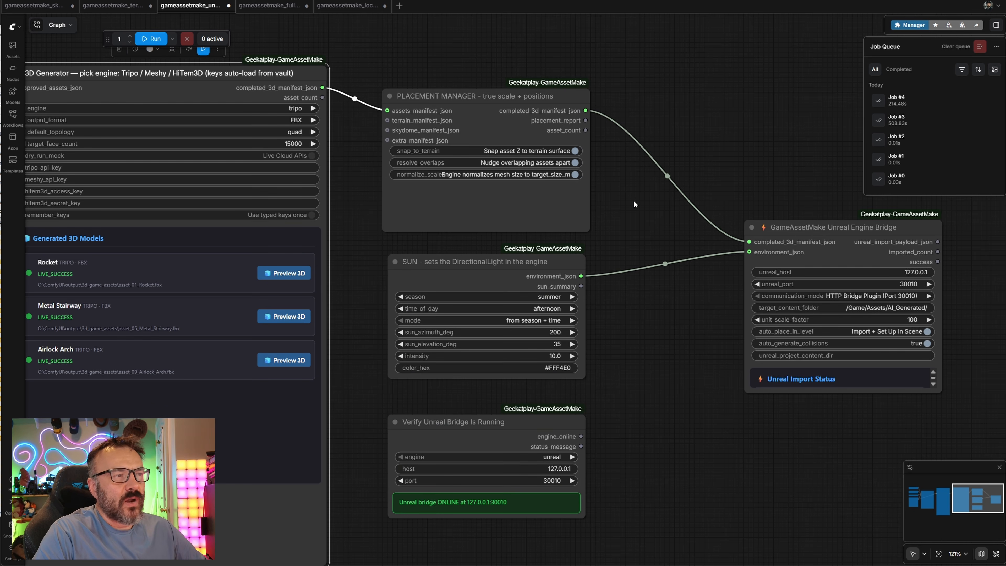
Inspect the Placement Manager, Sun and Unreal Engine Bridge node settings
scroll(634, 204, up, 2)
scroll(656, 216, up, 4)
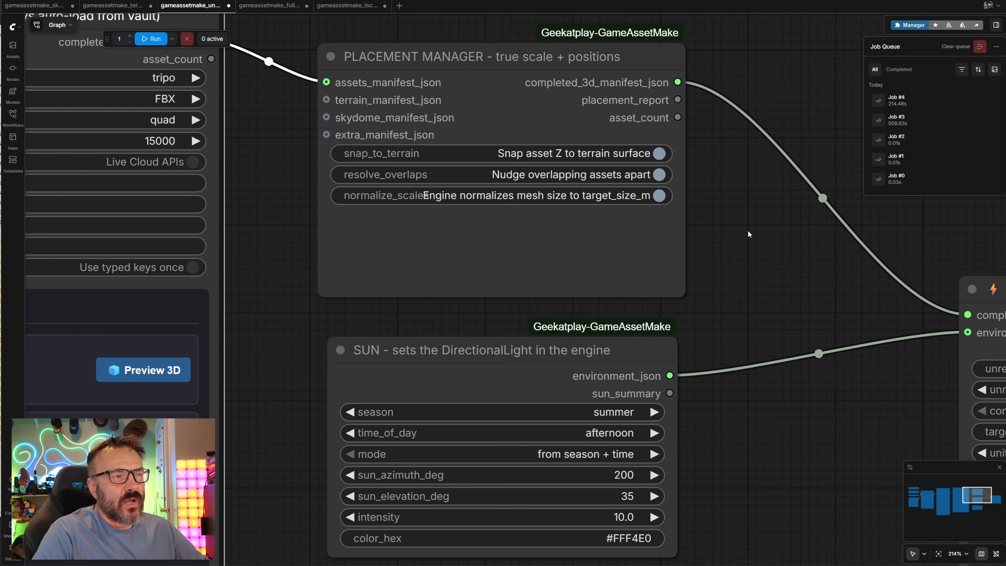
scroll(731, 254, down, 5)
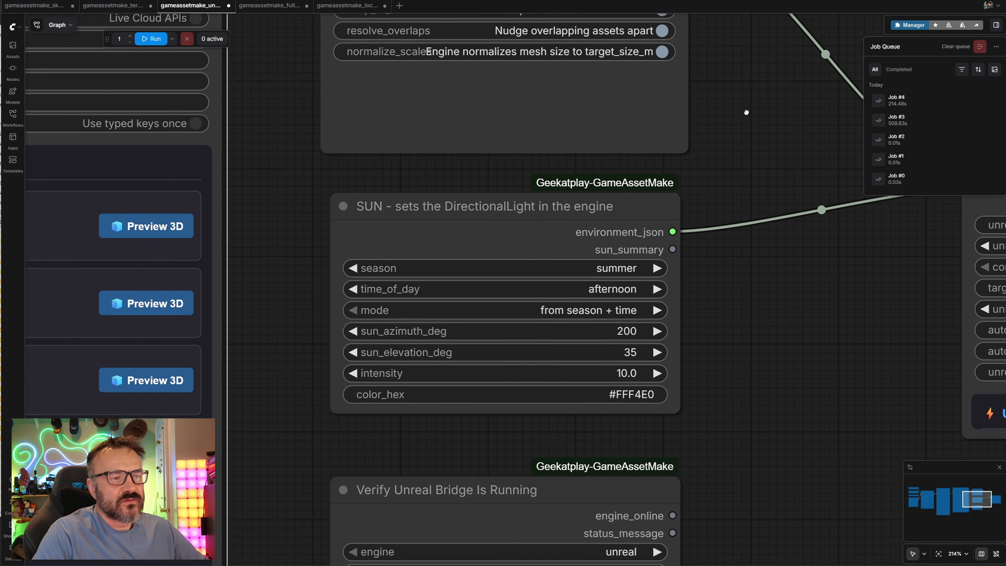
scroll(745, 277, right, 10)
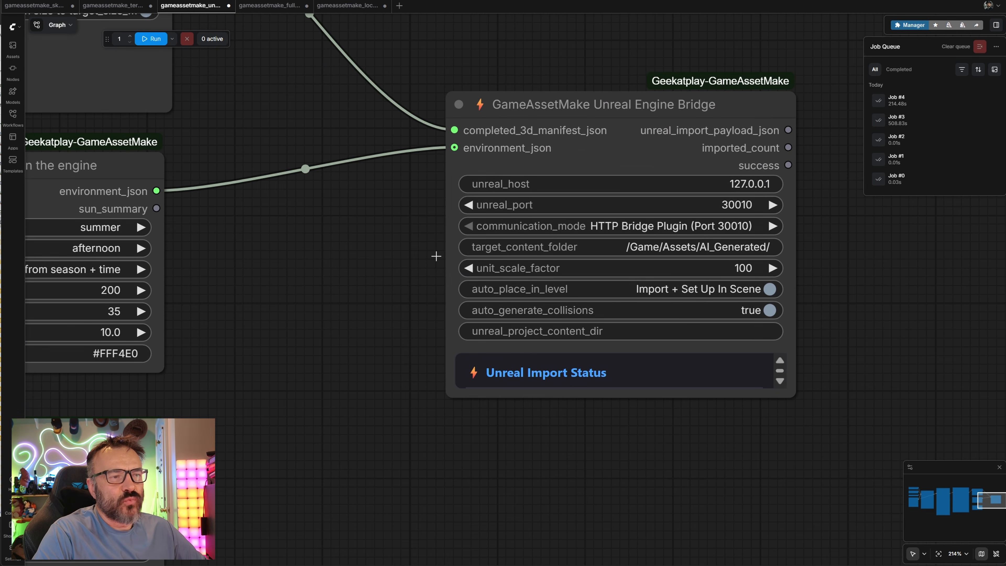
drag(309, 326, 600, 360)
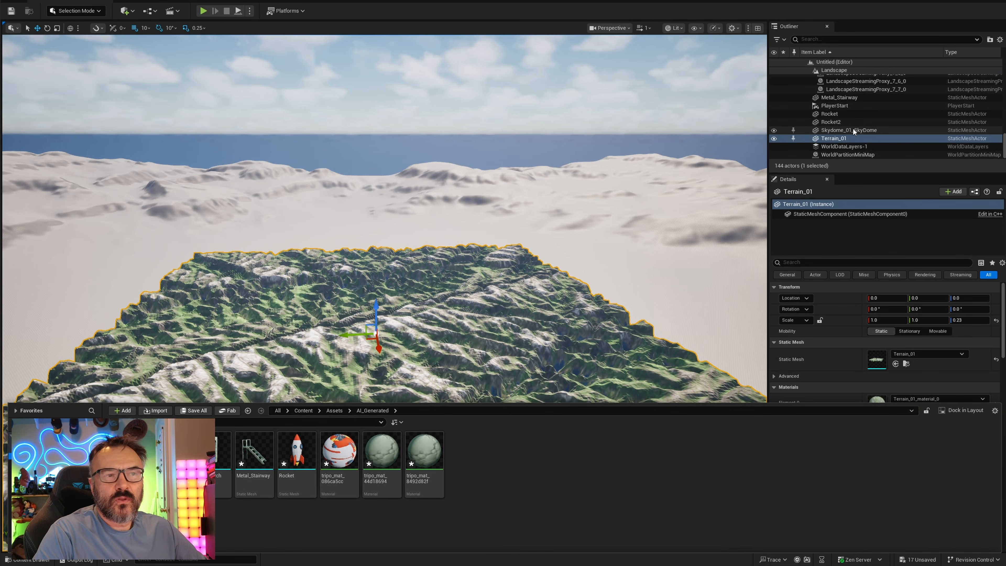
Select the imported Rocket actor in Unreal and open its mesh asset from the content drawer
click(845, 114)
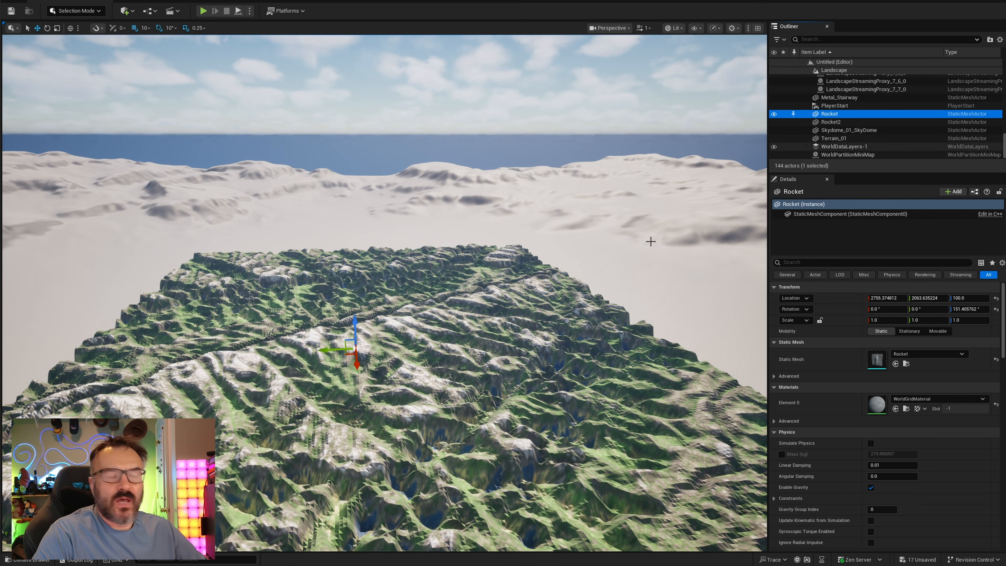
click(28, 559)
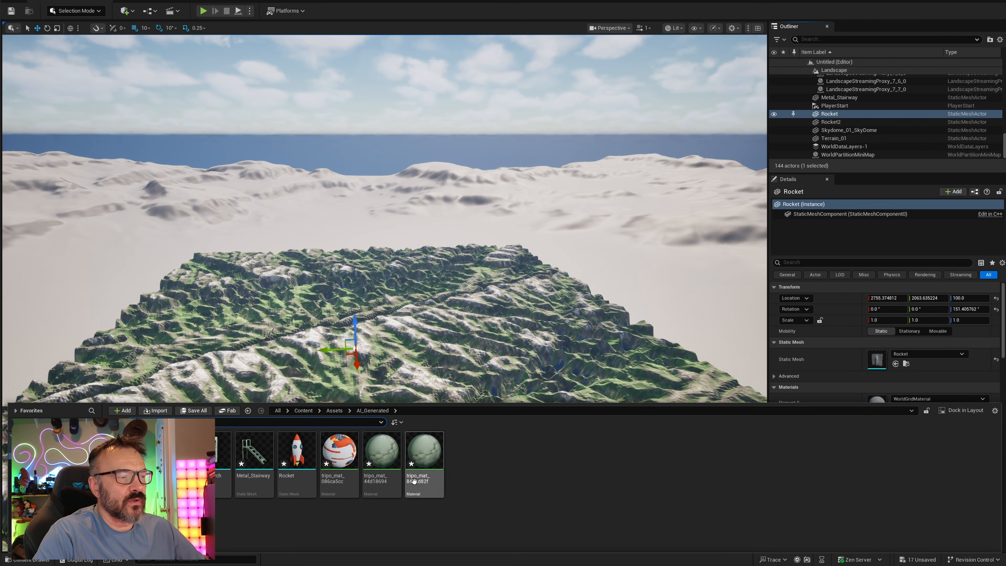
double_click(301, 448)
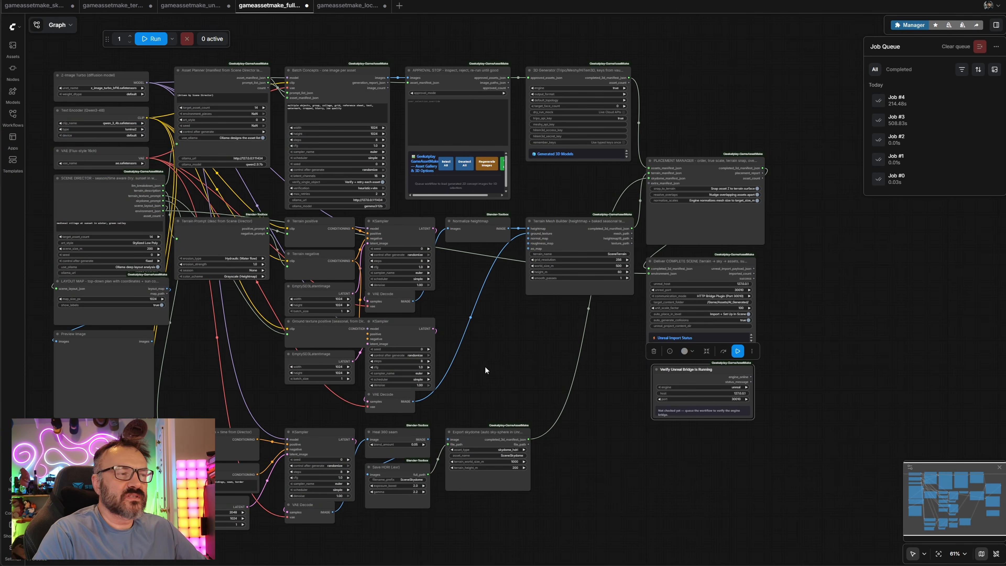
Examine the full workflow's Scene Director, Asset Planner and terrain prompt nodes
drag(485, 369, 642, 337)
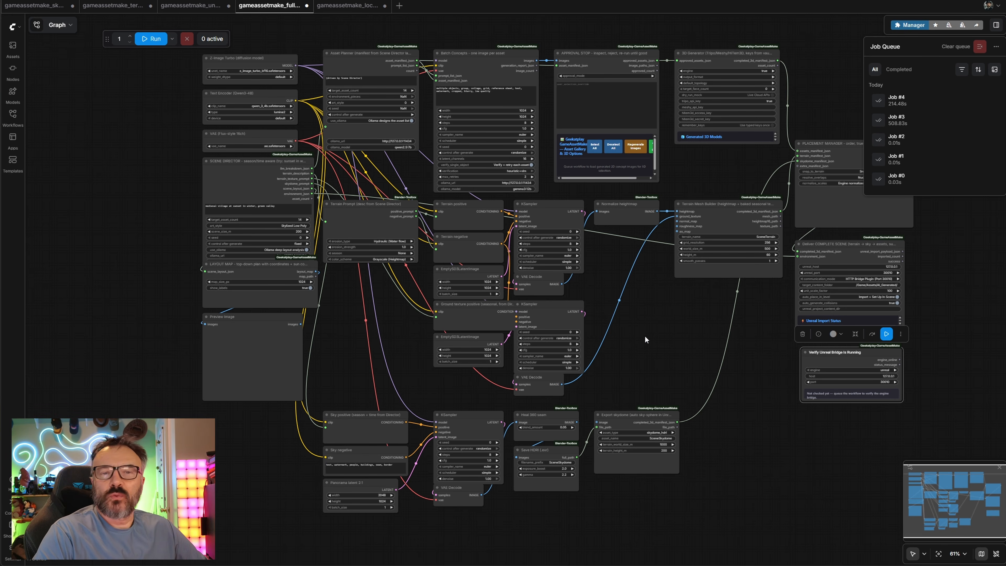
scroll(645, 336, up, 3)
drag(258, 324, 372, 385)
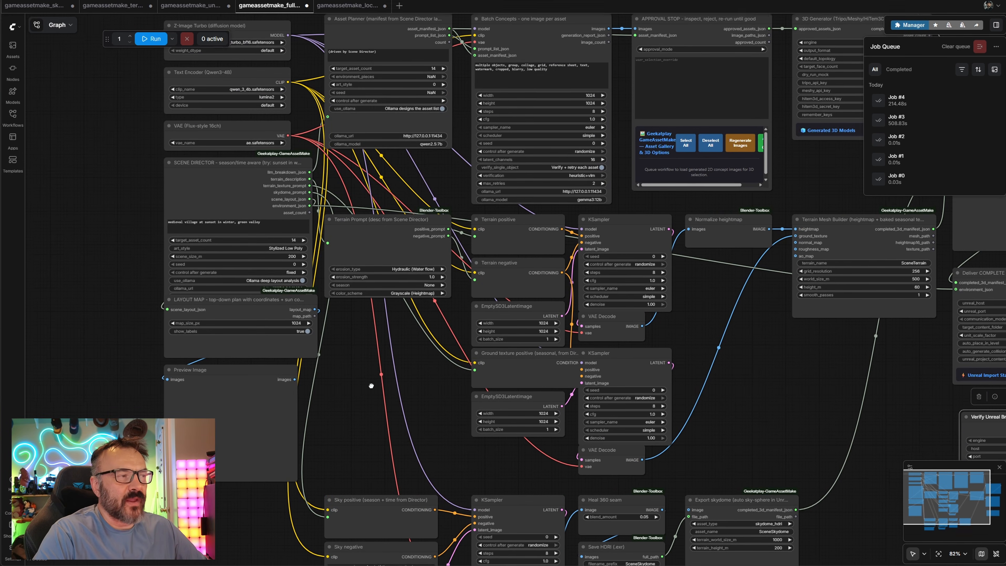
scroll(77, 295, up, 8)
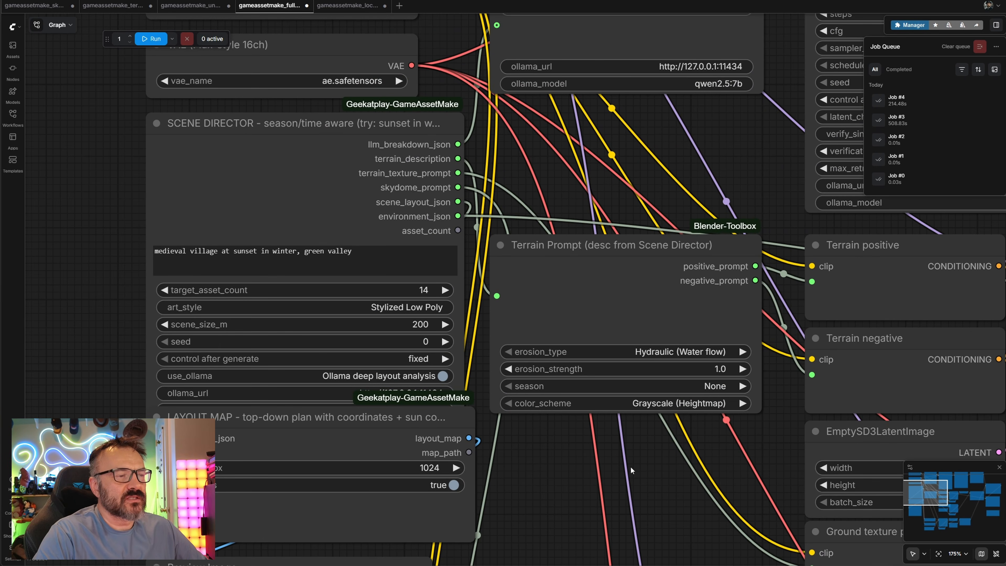
drag(631, 466, 614, 381)
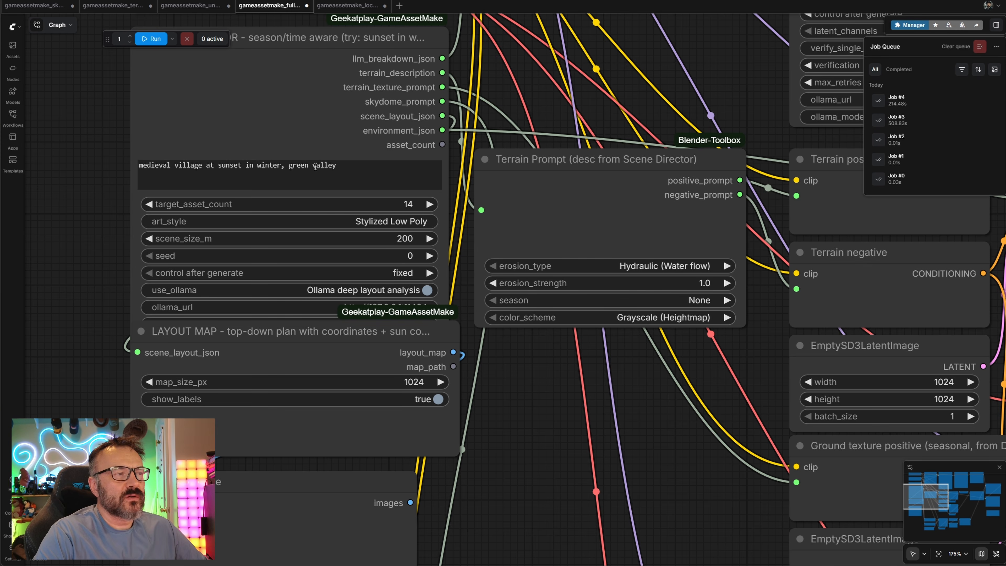
scroll(597, 446, down, 6)
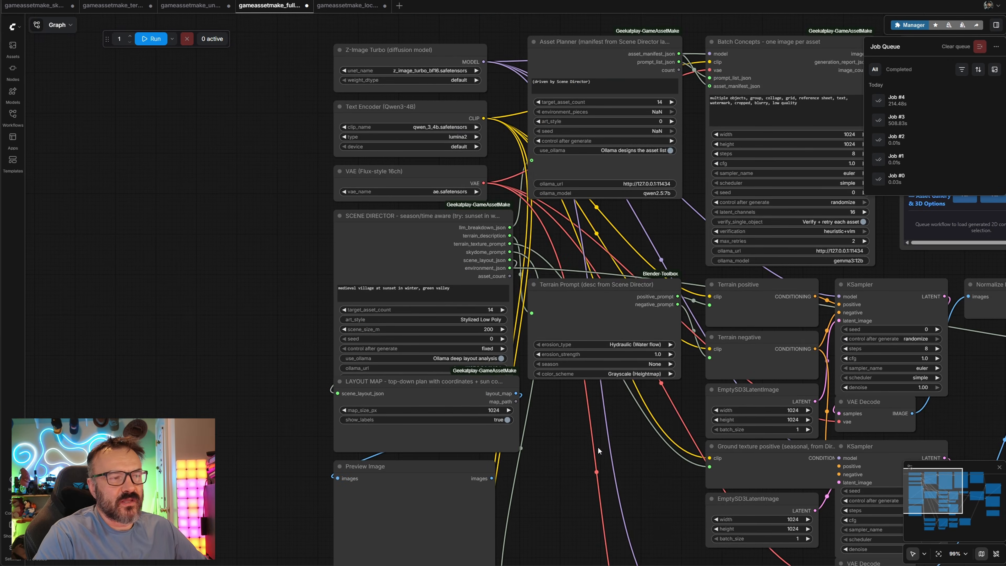
Rearrange the Layout Map and Preview Image nodes in the workflow graph
drag(598, 447, 415, 203)
drag(249, 221, 381, 226)
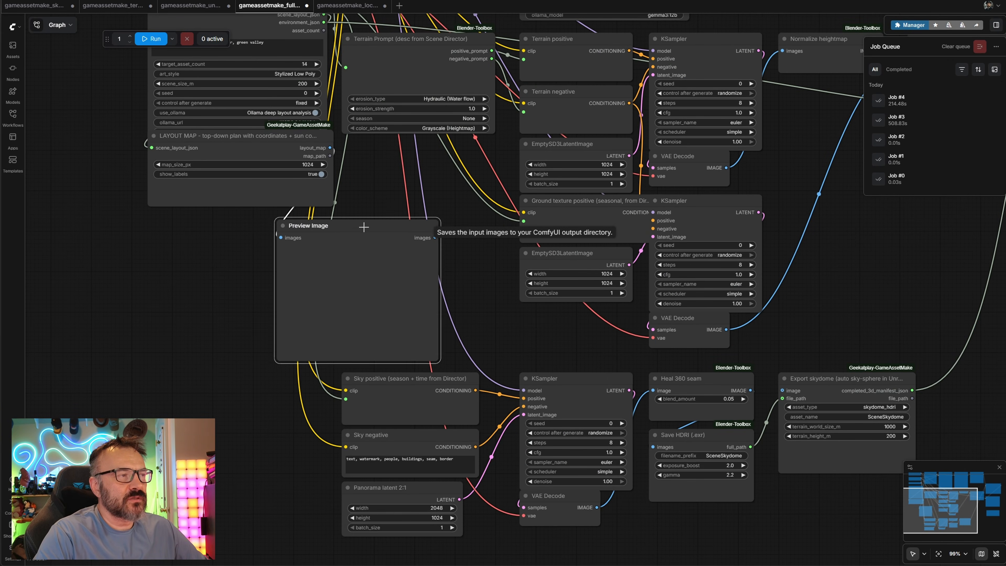
drag(231, 134, 129, 157)
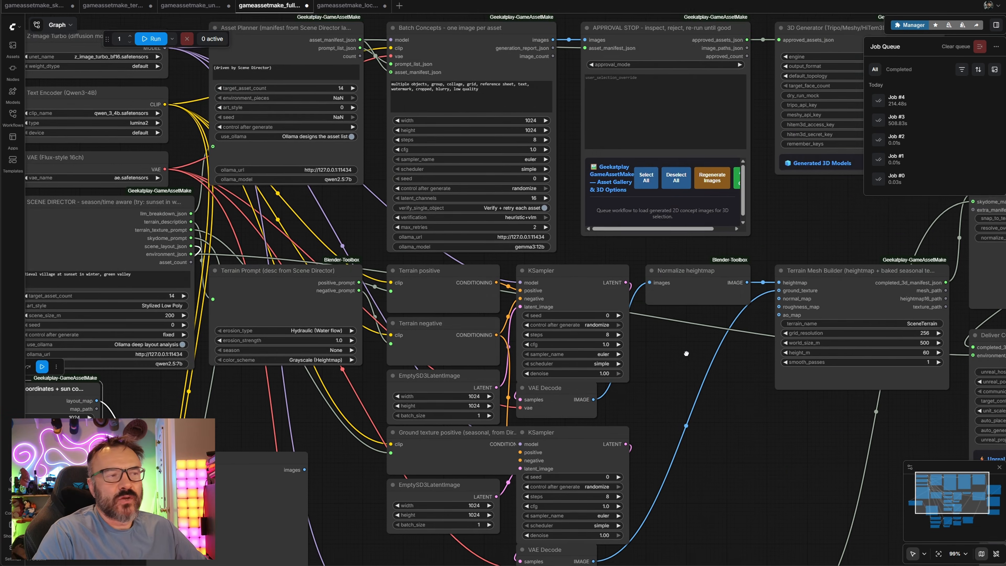
drag(678, 430, 483, 359)
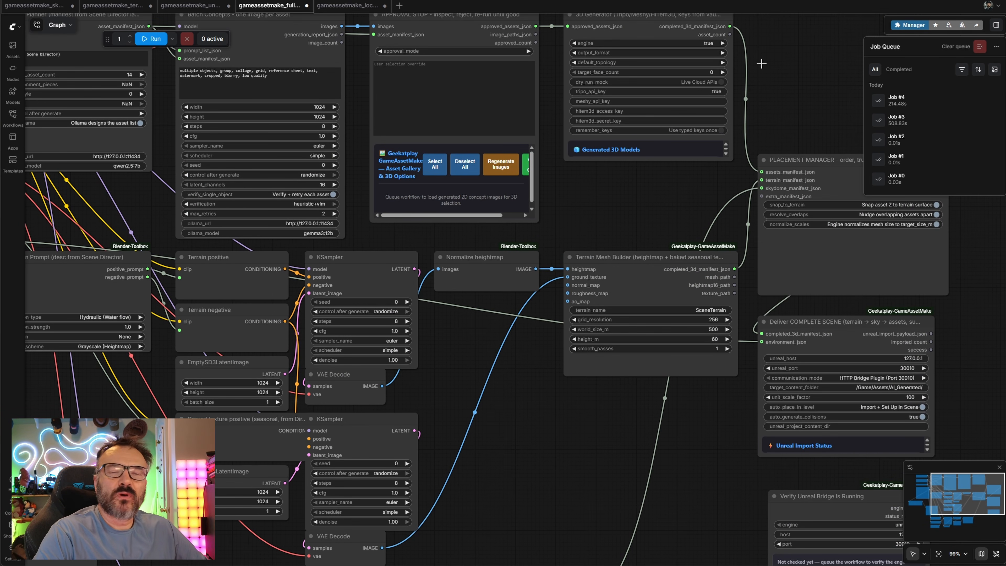
drag(503, 447, 999, 370)
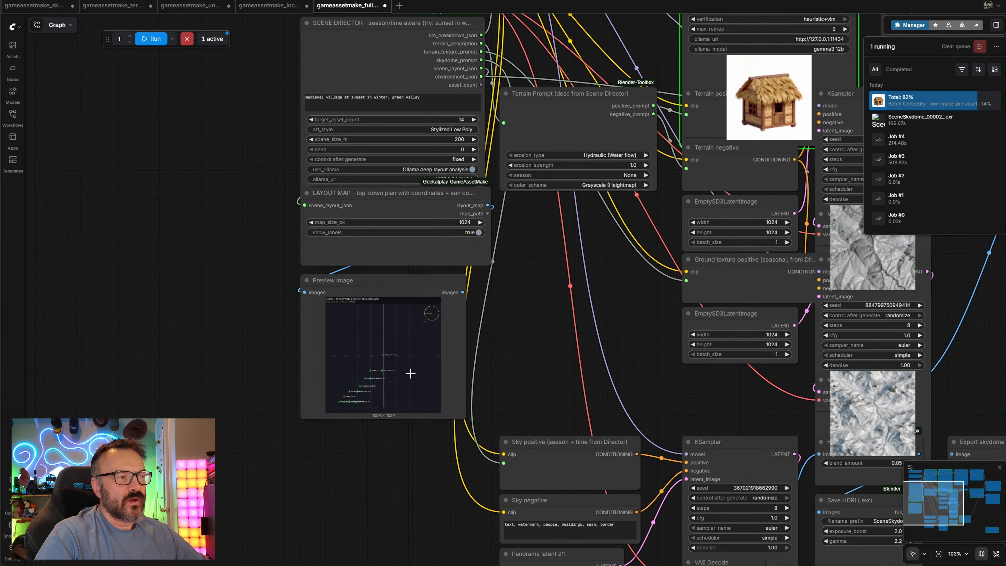
Examine the layout map preview image and the generated concept images in the graph
scroll(410, 371, up, 12)
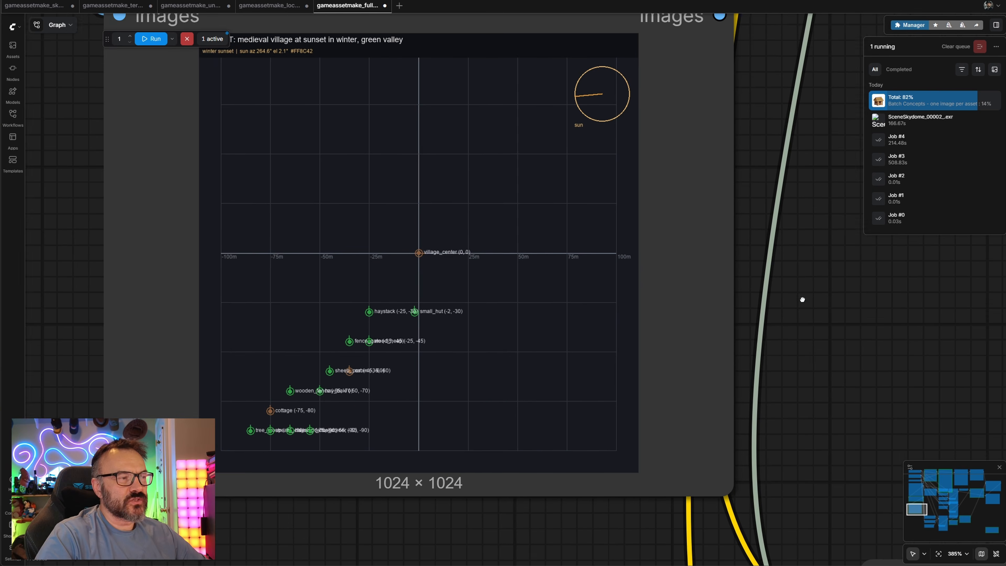
drag(802, 300, 781, 326)
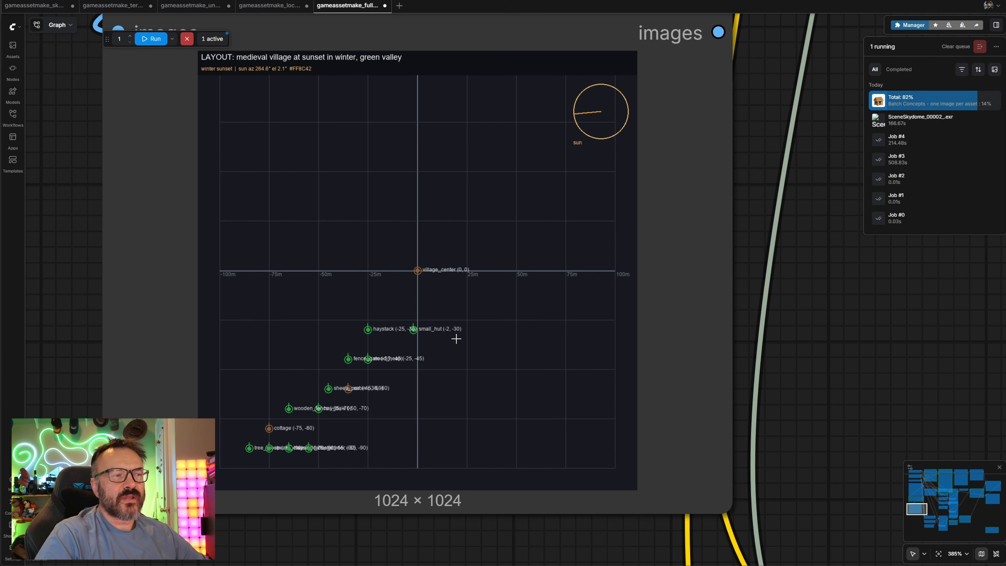
scroll(544, 367, down, 15)
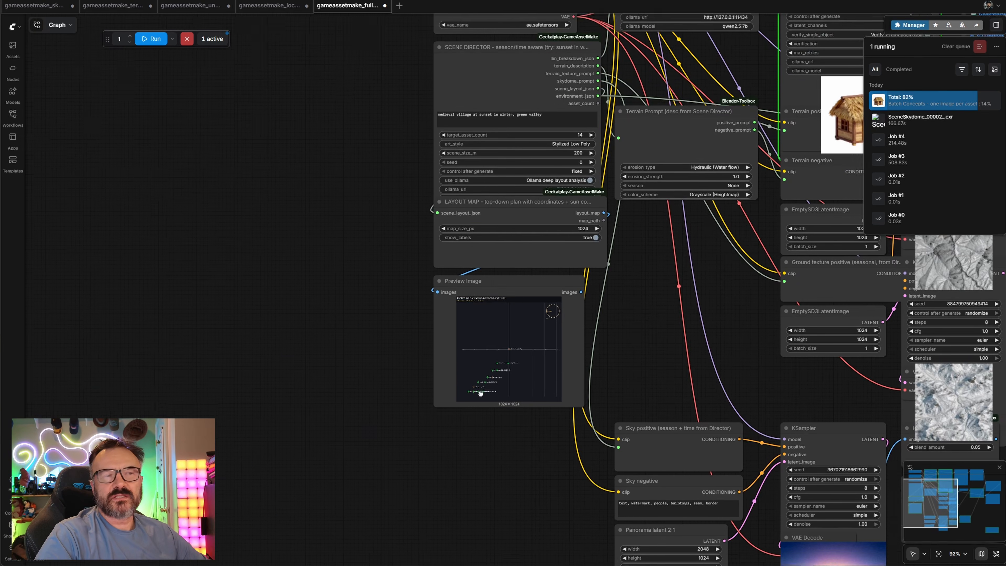
drag(481, 394, 118, 483)
drag(358, 412, 252, 465)
scroll(377, 255, up, 8)
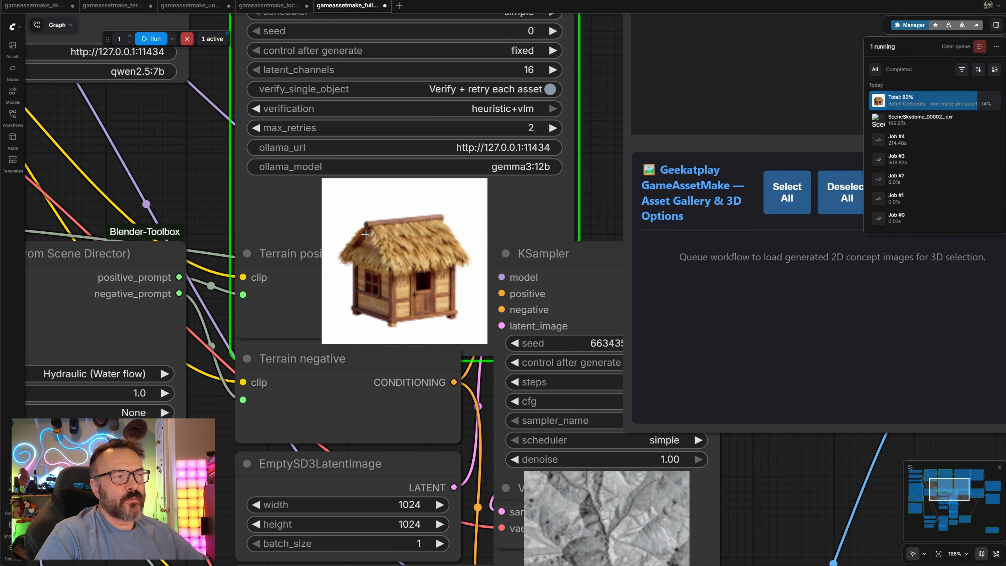
scroll(423, 261, down, 8)
scroll(423, 260, down, 3)
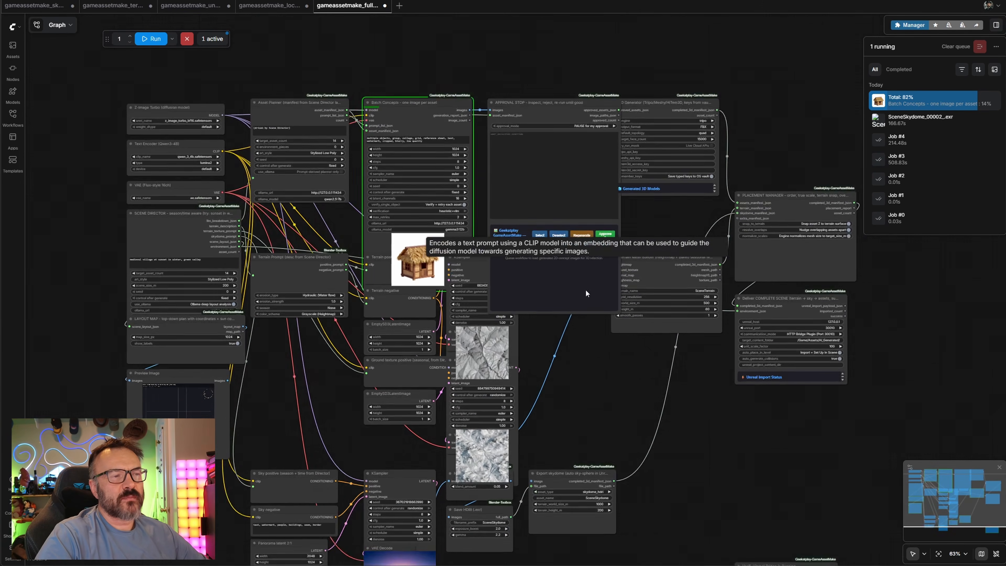
drag(656, 372, 527, 361)
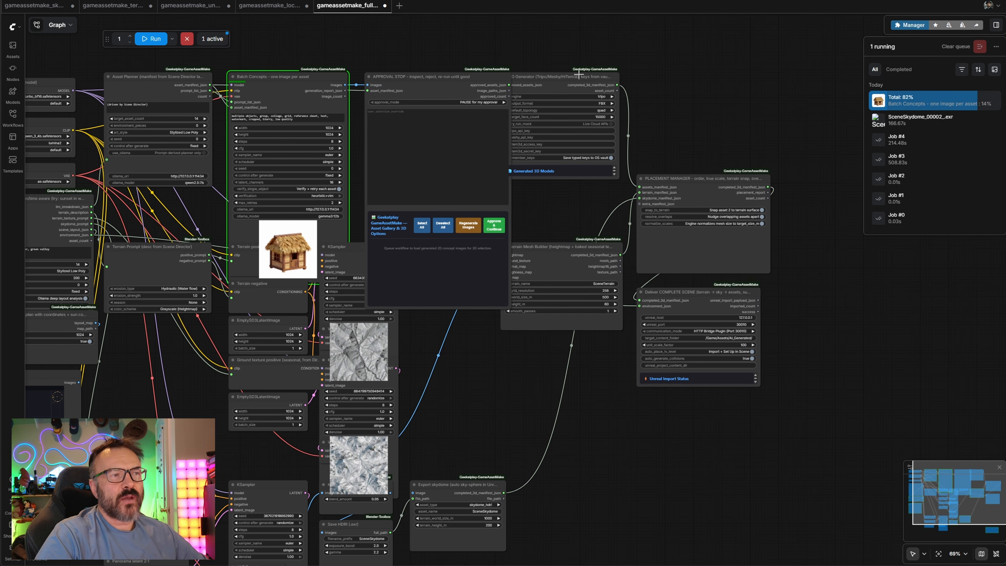
In the asset gallery, deselect all concepts and keep only small_hut and sheep_pen for 3D generation
drag(853, 214, 790, 216)
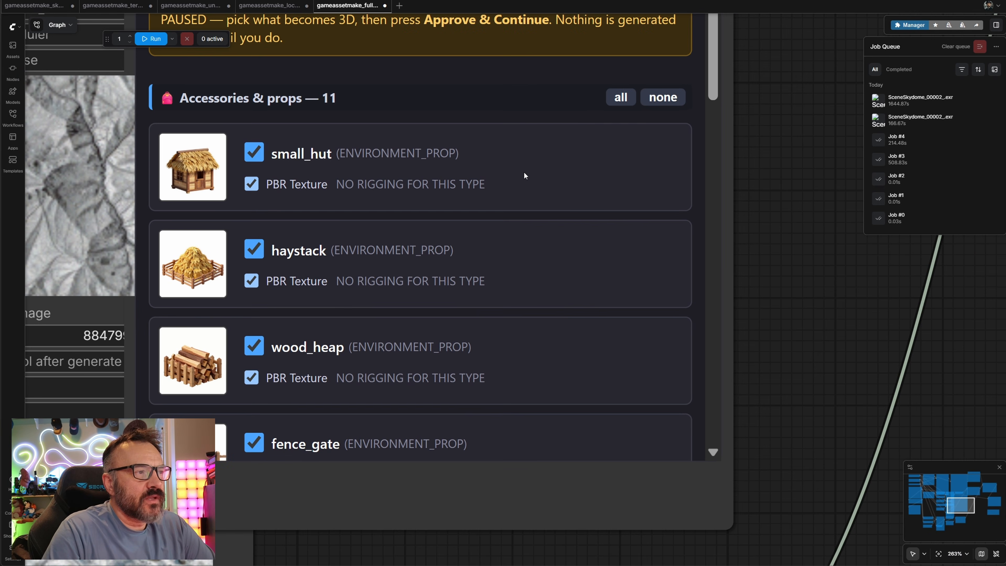
scroll(524, 176, down, 2)
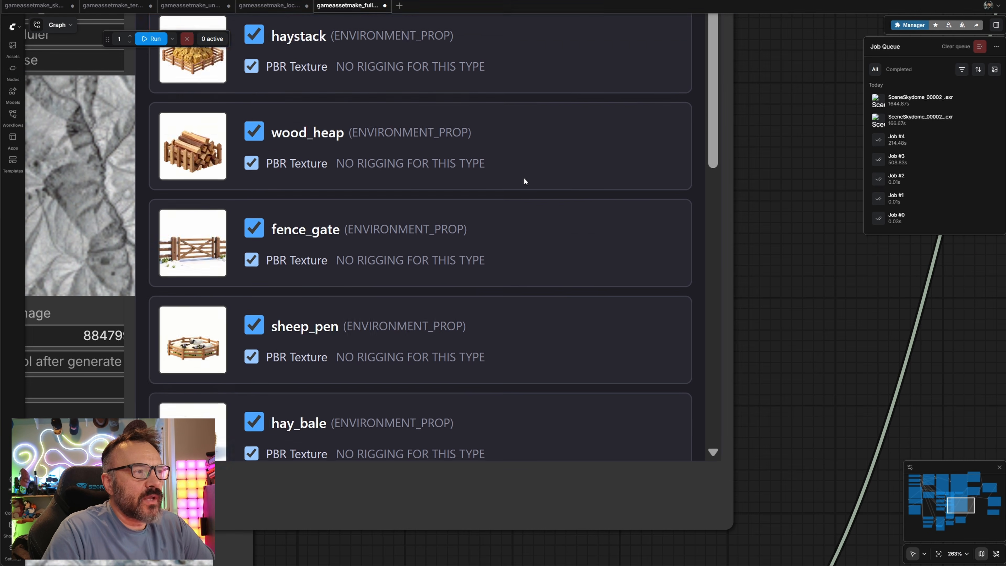
scroll(524, 179, down, 10)
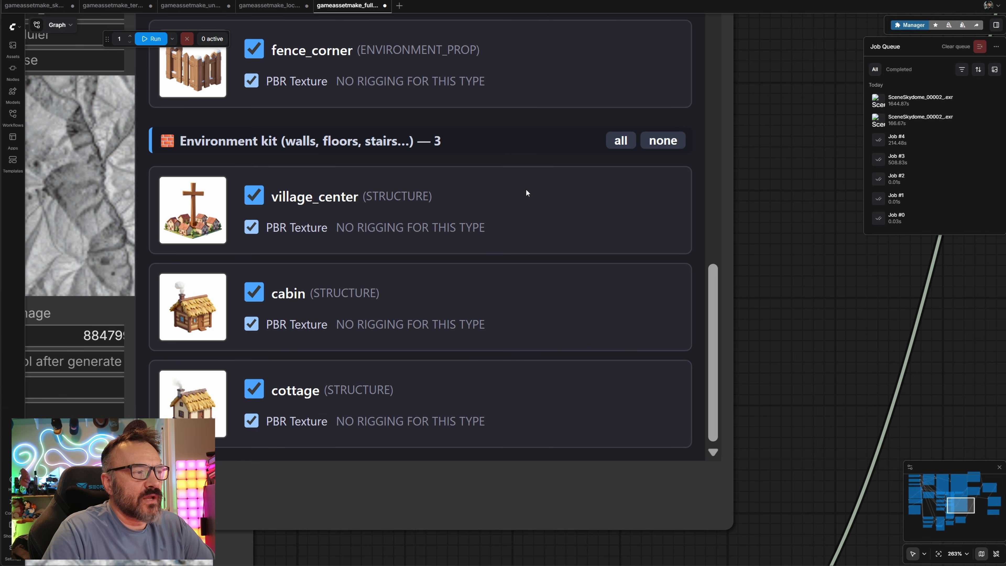
scroll(458, 353, down, 8)
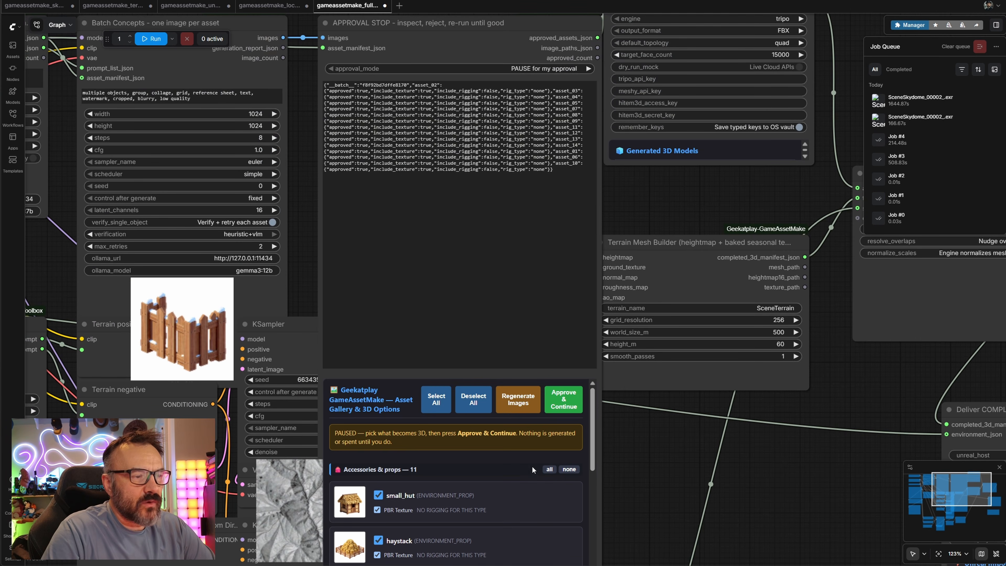
click(474, 400)
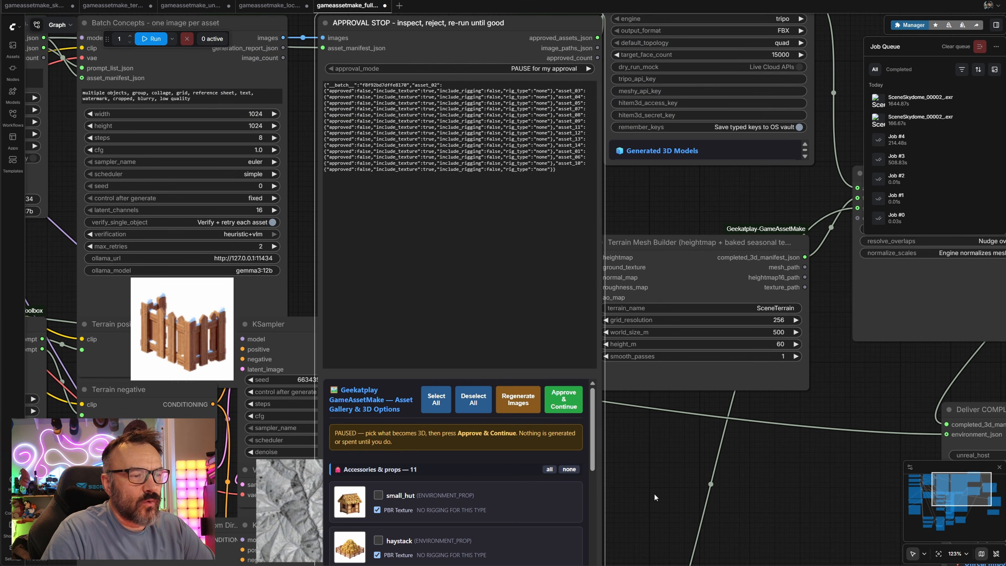
drag(654, 497, 631, 201)
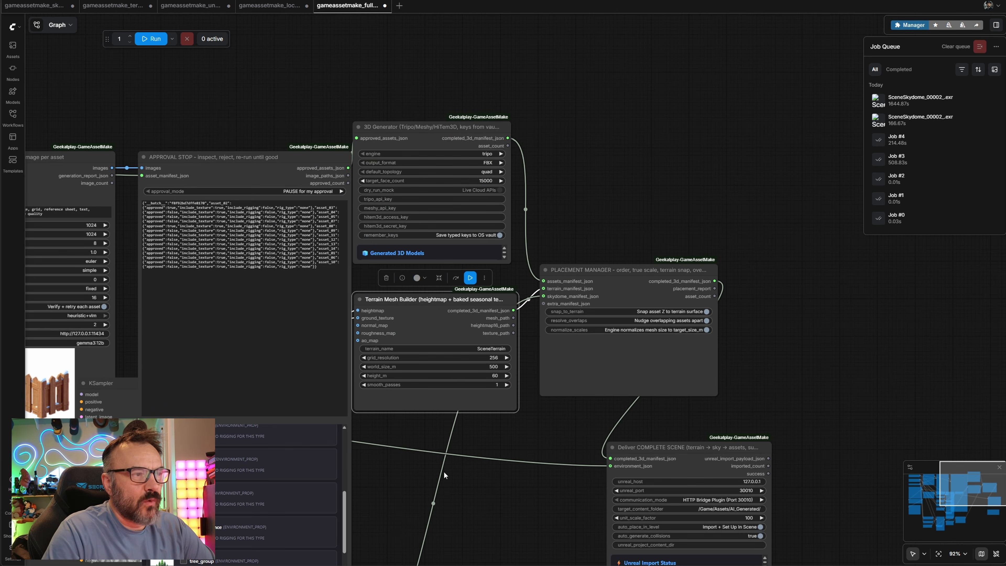
drag(444, 471, 541, 383)
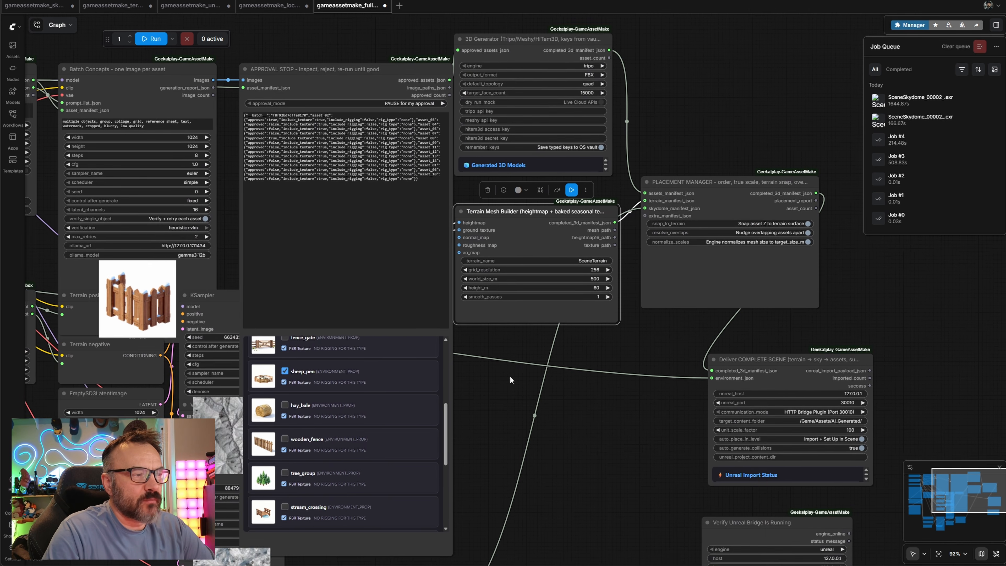
scroll(393, 344, up, 5)
click(420, 351)
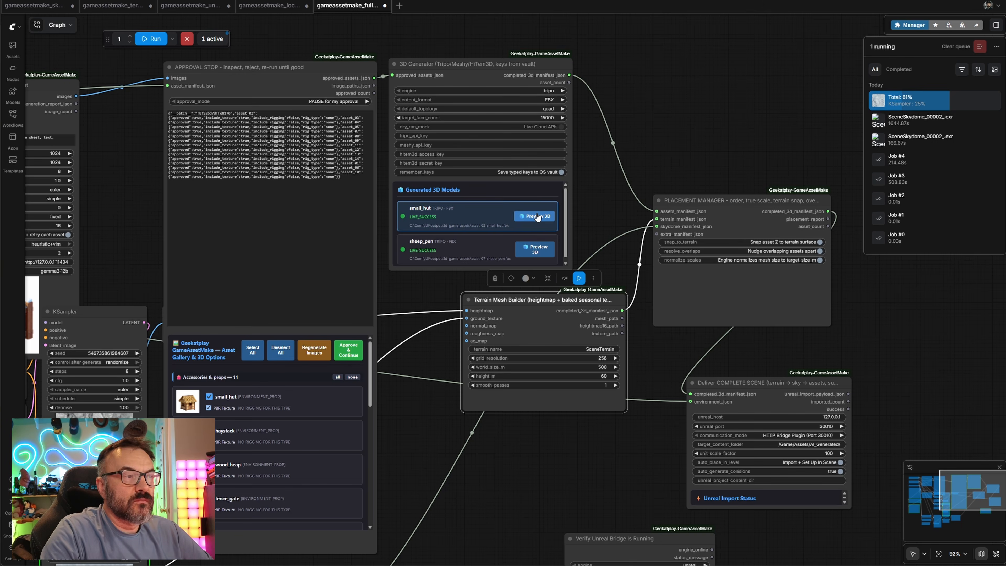
Preview and orbit the generated small_hut 3D model, then open the sheep_pen 3D preview
click(556, 215)
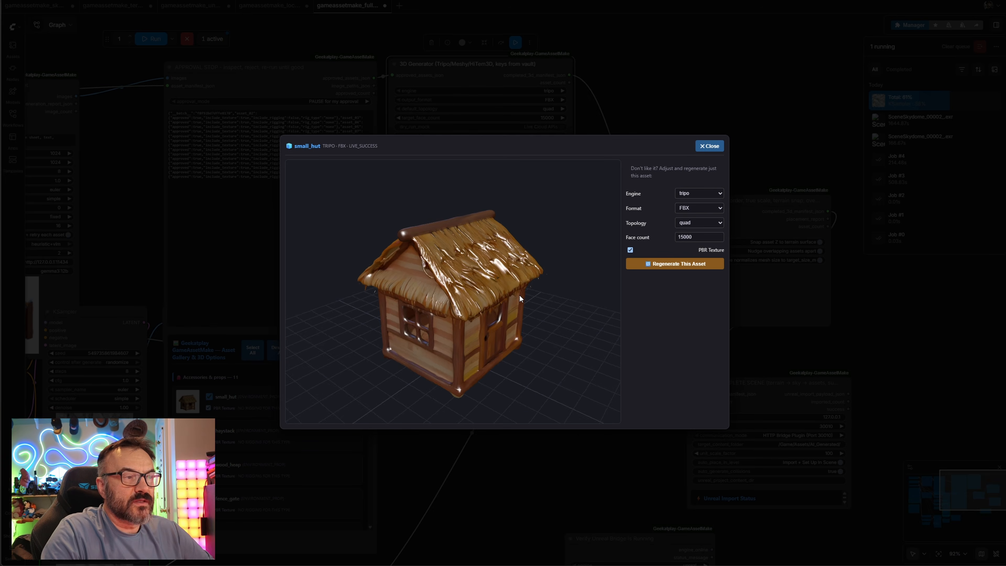
drag(518, 294, 405, 304)
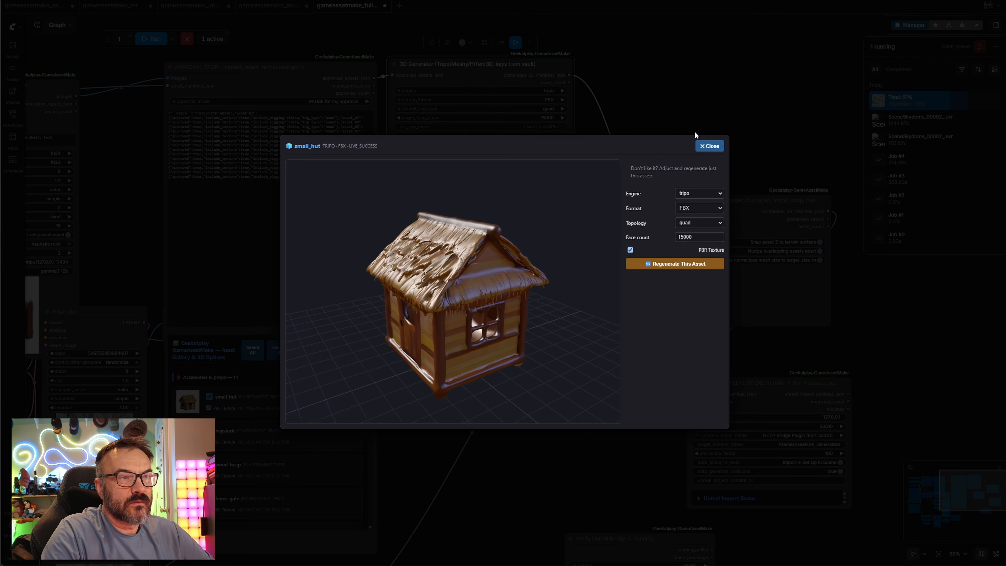
click(709, 146)
click(535, 249)
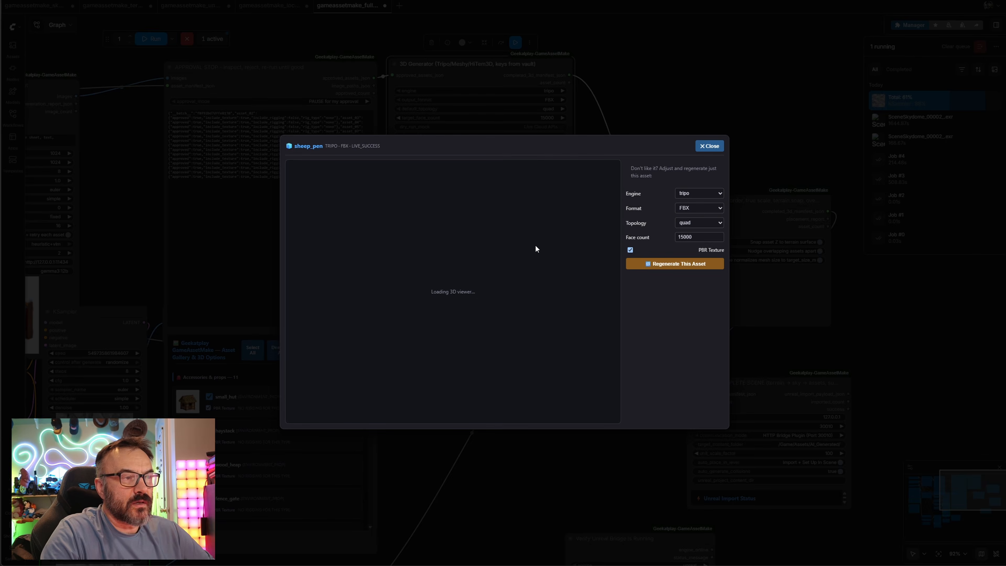
drag(516, 288, 525, 270)
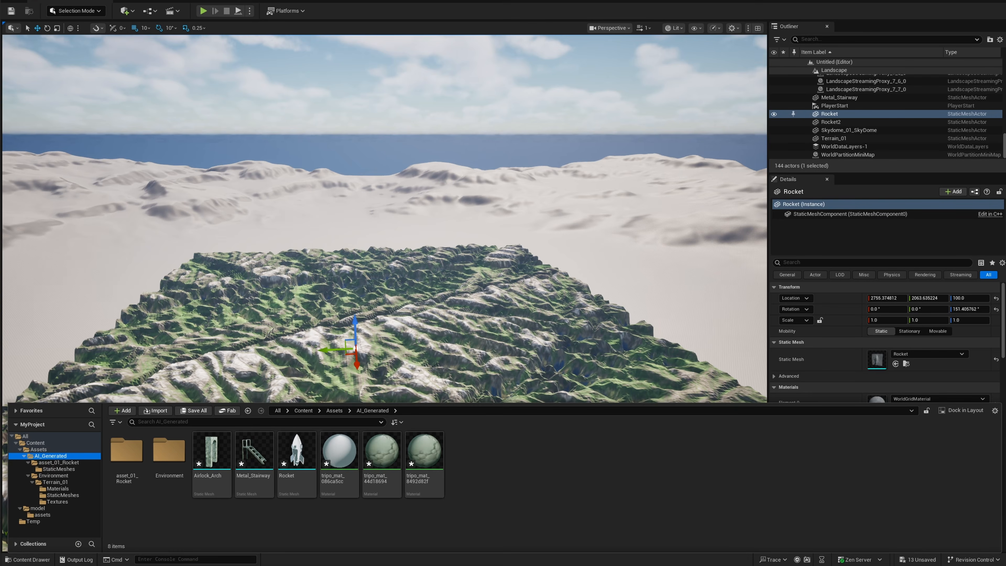
Switch to Unreal and browse the AI_Generated terrain and Rocket content folders
click(58, 501)
click(66, 495)
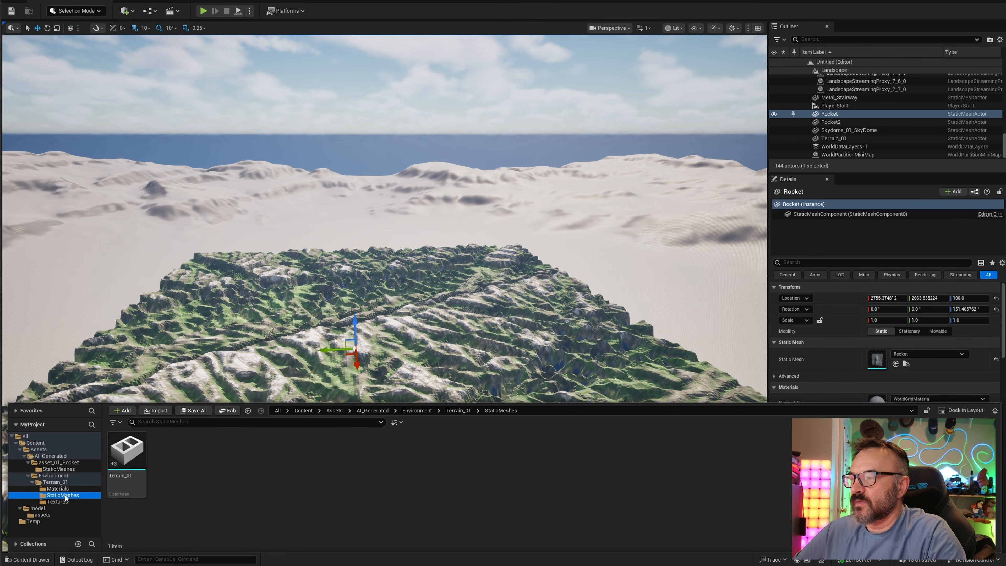
click(63, 463)
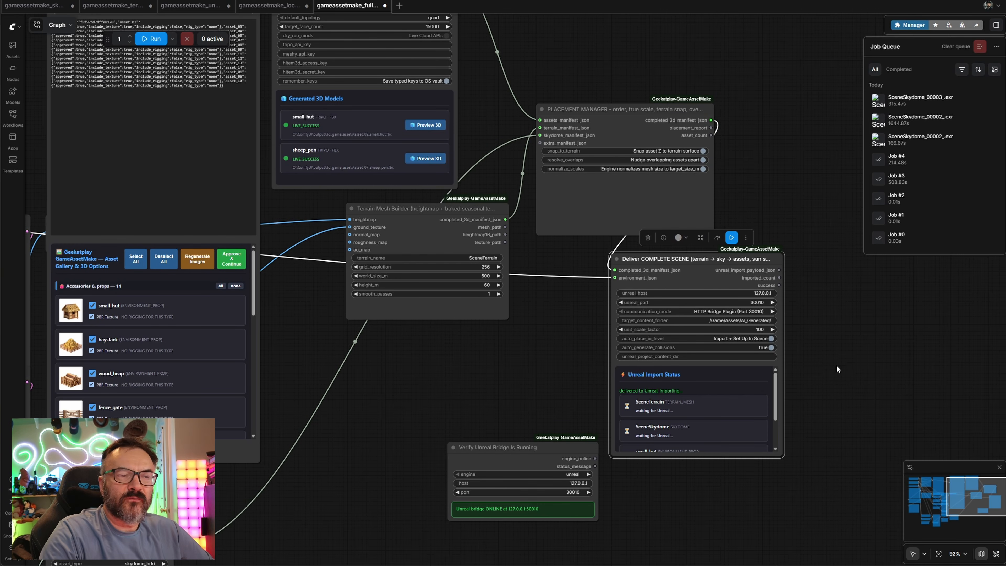
Examine the Unreal Import Status list in the Deliver Complete Scene node
drag(836, 365, 780, 305)
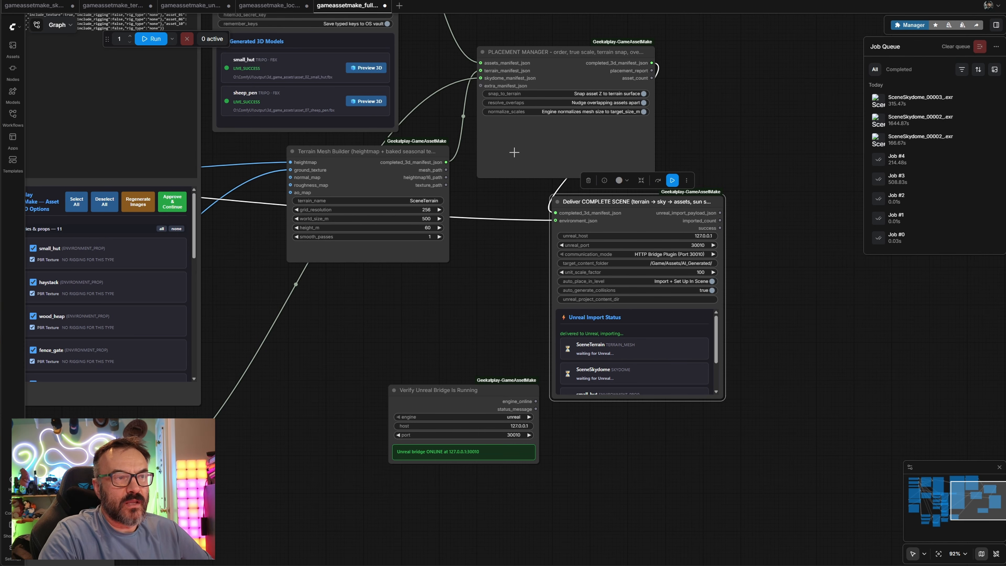
scroll(771, 399, up, 10)
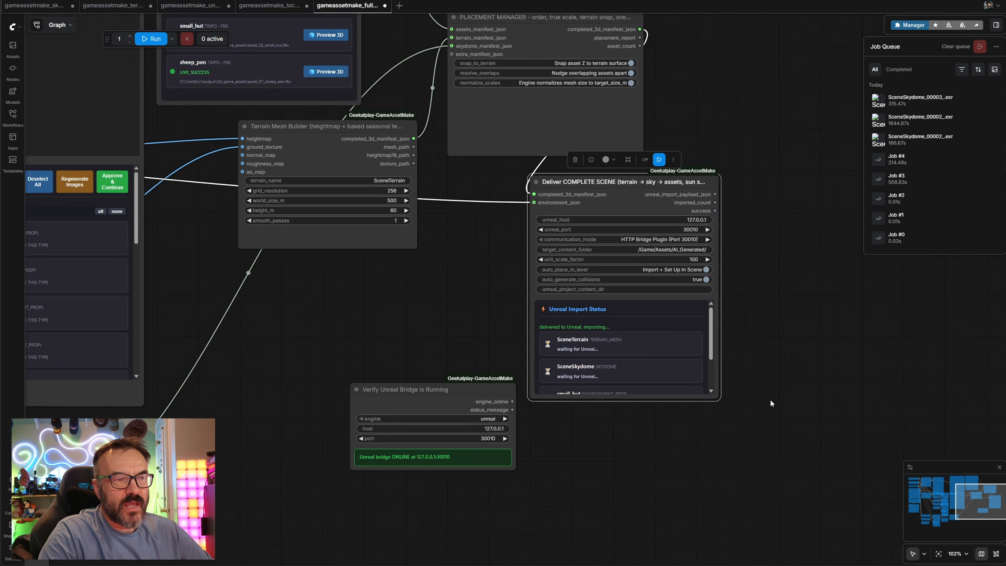
scroll(445, 280, down, 3)
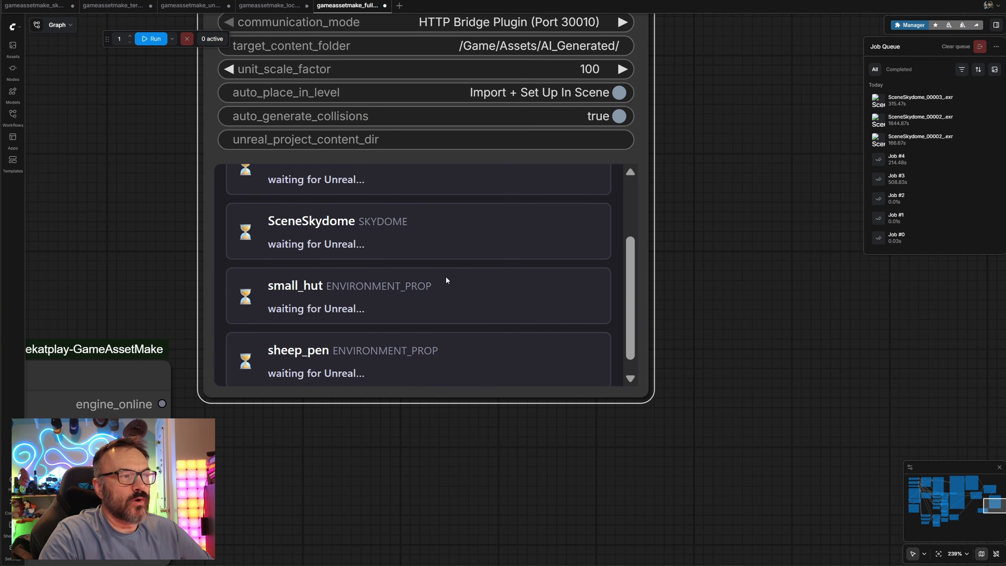
scroll(445, 279, up, 3)
scroll(446, 276, down, 3)
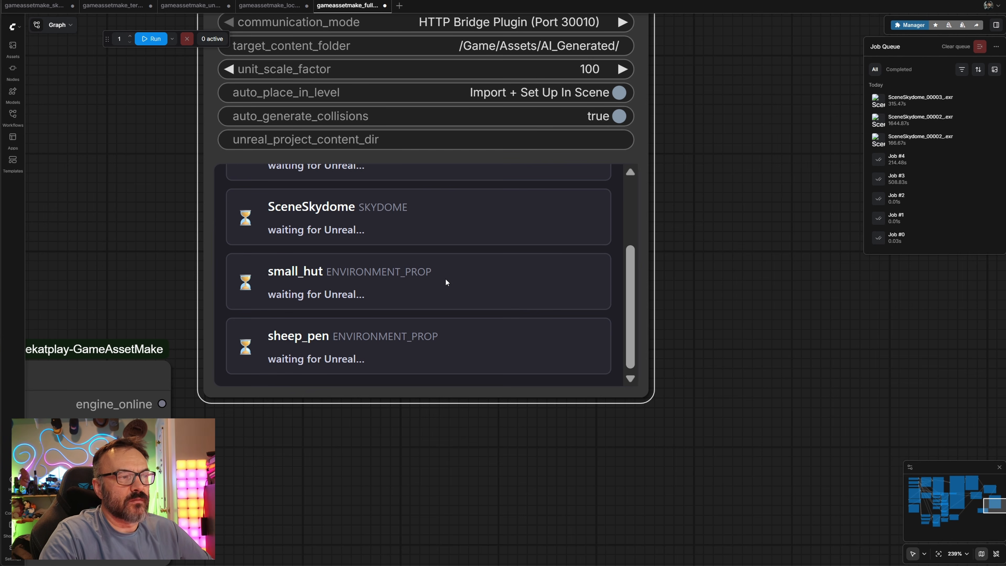